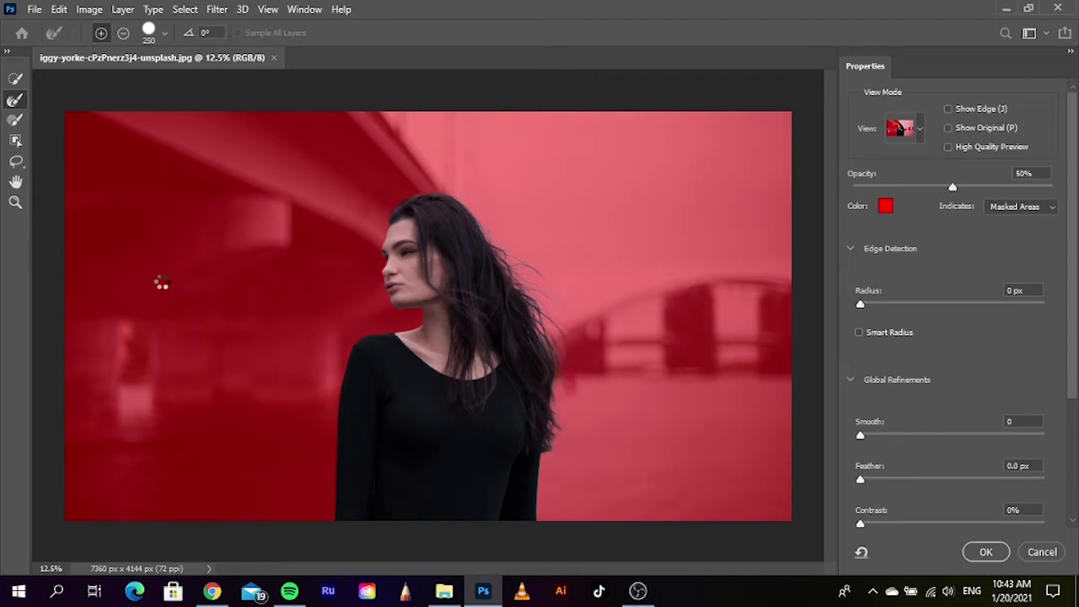
Zoom in on the woman's brow and nose edge and shrink the Refine Edge Brush
{"action": "scroll", "coordinate": [402, 286], "scroll_direction": "up", "scroll_amount": 1}
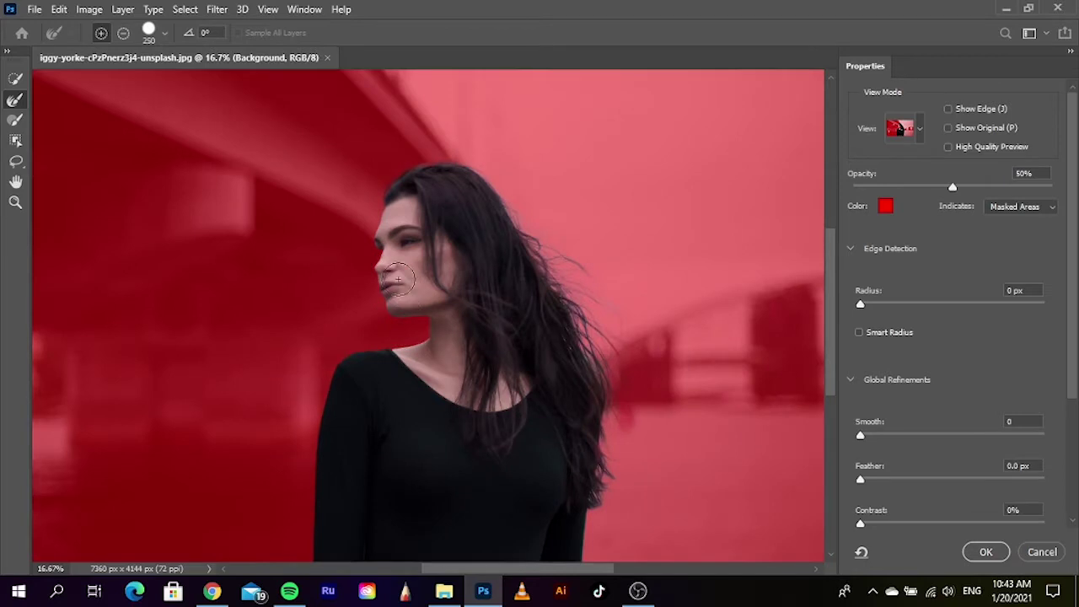
{"action": "scroll", "coordinate": [397, 280], "scroll_direction": "up", "scroll_amount": 2}
{"action": "scroll", "coordinate": [393, 245], "scroll_direction": "up", "scroll_amount": 1}
{"action": "scroll", "coordinate": [337, 241], "scroll_direction": "up", "scroll_amount": 2}
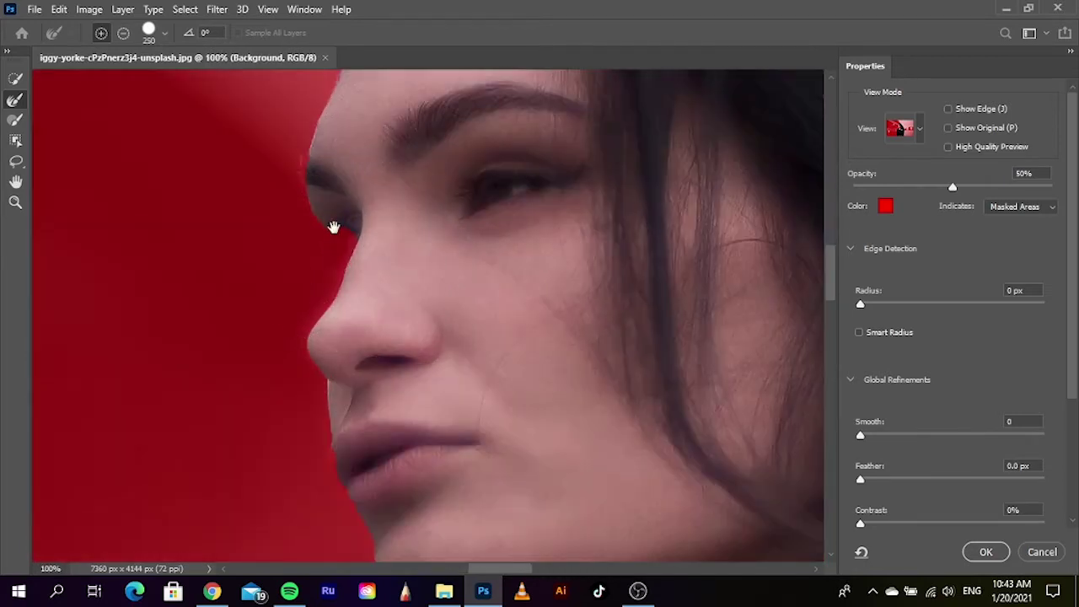
{"action": "left_click_drag", "start_coordinate": [334, 227], "coordinate": [364, 265]}
{"action": "key", "text": "bracketleft"}
{"action": "key", "text": "bracketleft"}
{"action": "key", "text": "bracketleft"}
{"action": "key", "text": "bracketleft"}
{"action": "key", "text": "bracketleft"}
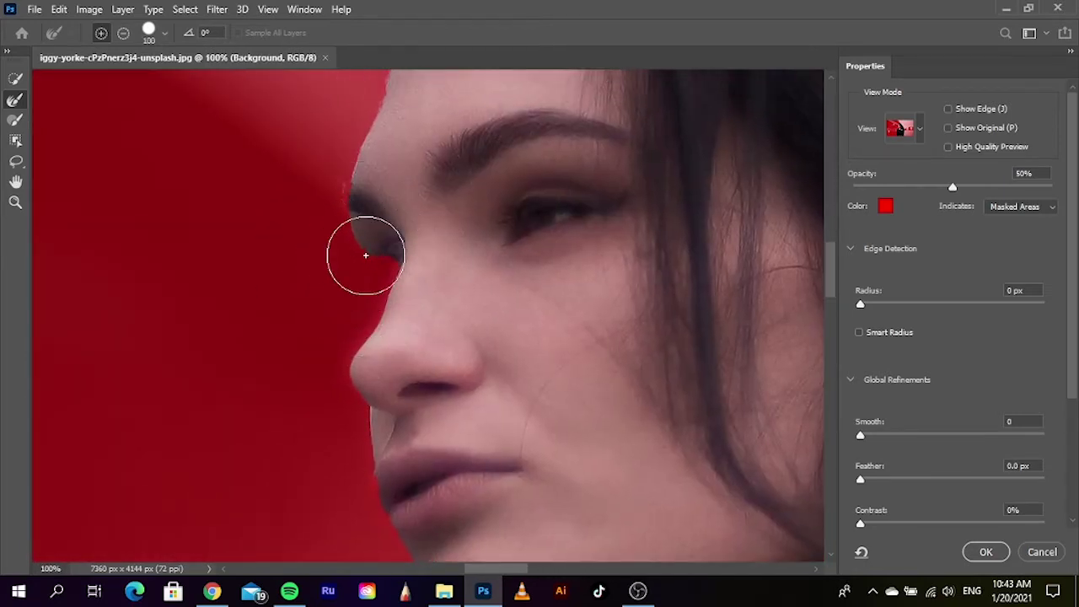
{"action": "key", "text": "bracketleft"}
{"action": "key", "text": "bracketleft"}
{"action": "key", "text": "bracketleft"}
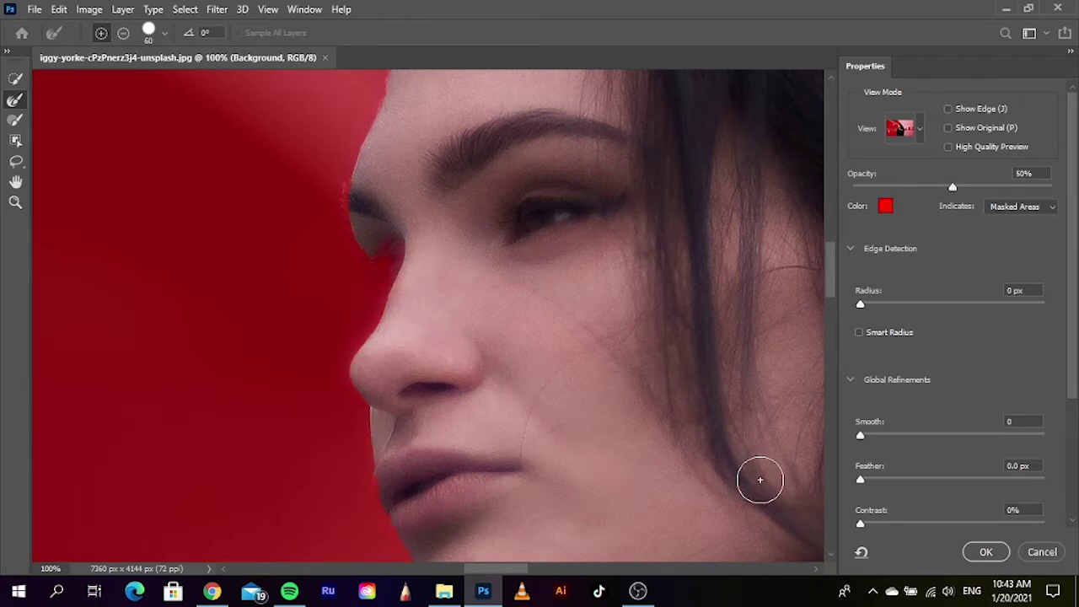
Apply the refinement, trim stray selection around the eye with a smaller brush, and reopen Select and Mask
{"action": "left_click", "coordinate": [987, 552]}
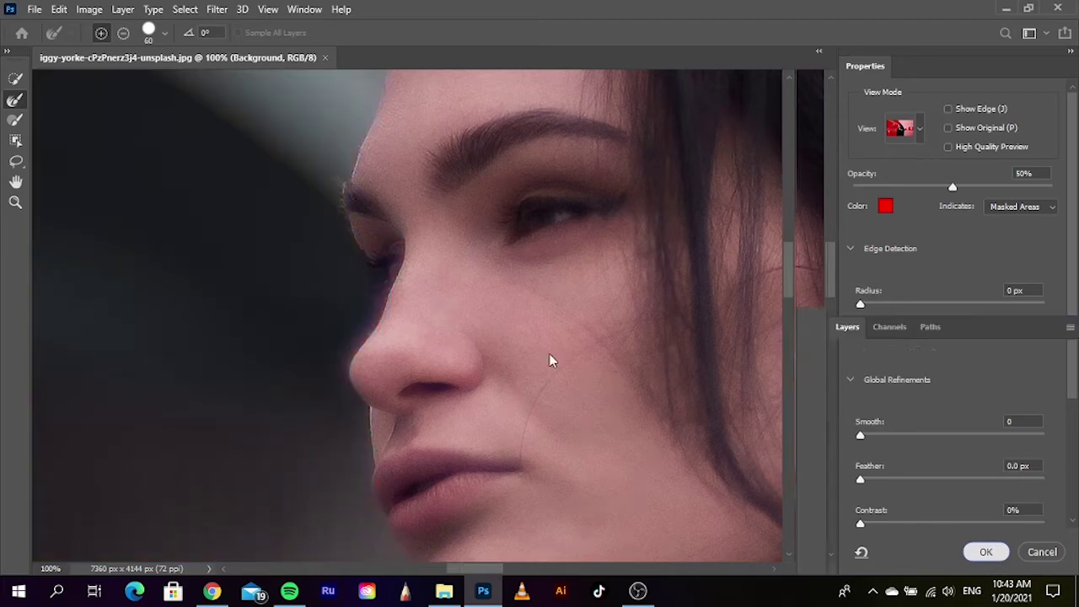
{"action": "scroll", "coordinate": [392, 268], "scroll_direction": "up", "scroll_amount": 2}
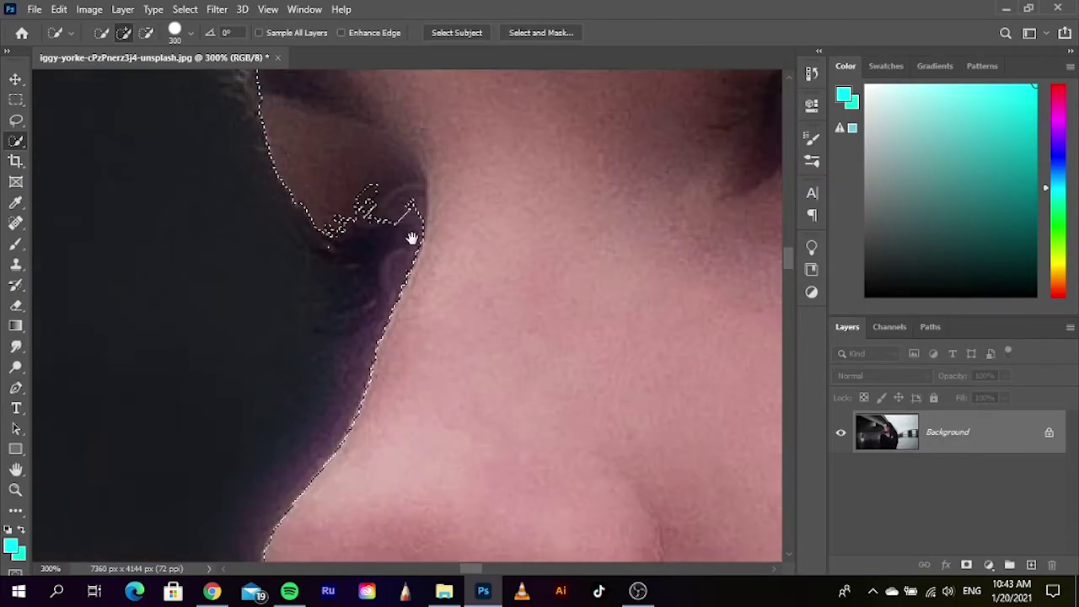
{"action": "key", "text": "bracketleft"}
{"action": "key", "text": "bracketleft"}
{"action": "key", "text": "bracketleft"}
{"action": "key", "text": "bracketleft"}
{"action": "key", "text": "bracketleft"}
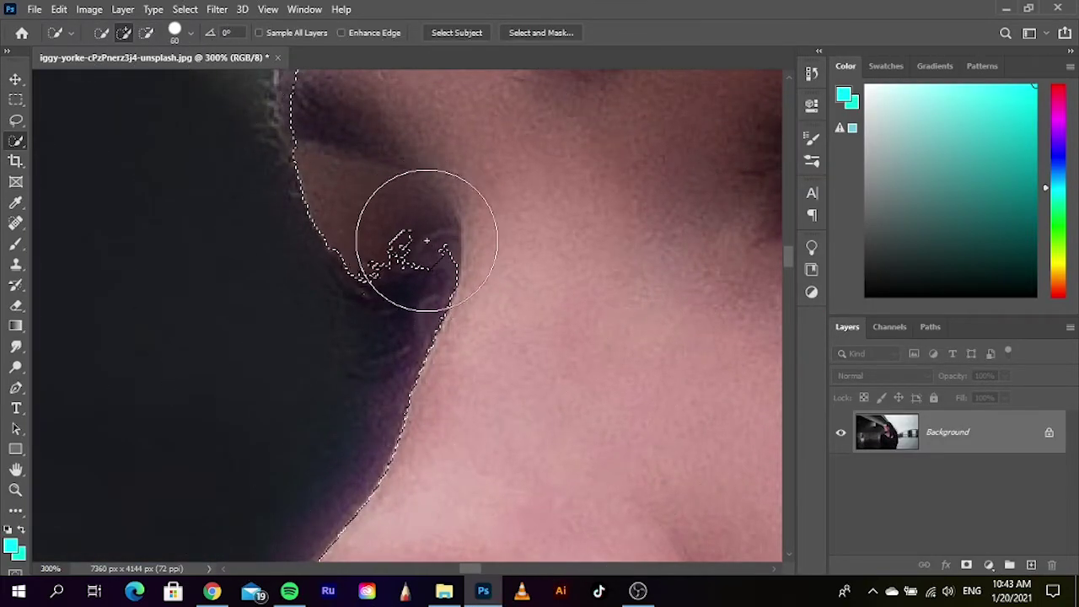
{"action": "left_click_drag", "start_coordinate": [422, 241], "coordinate": [409, 270]}
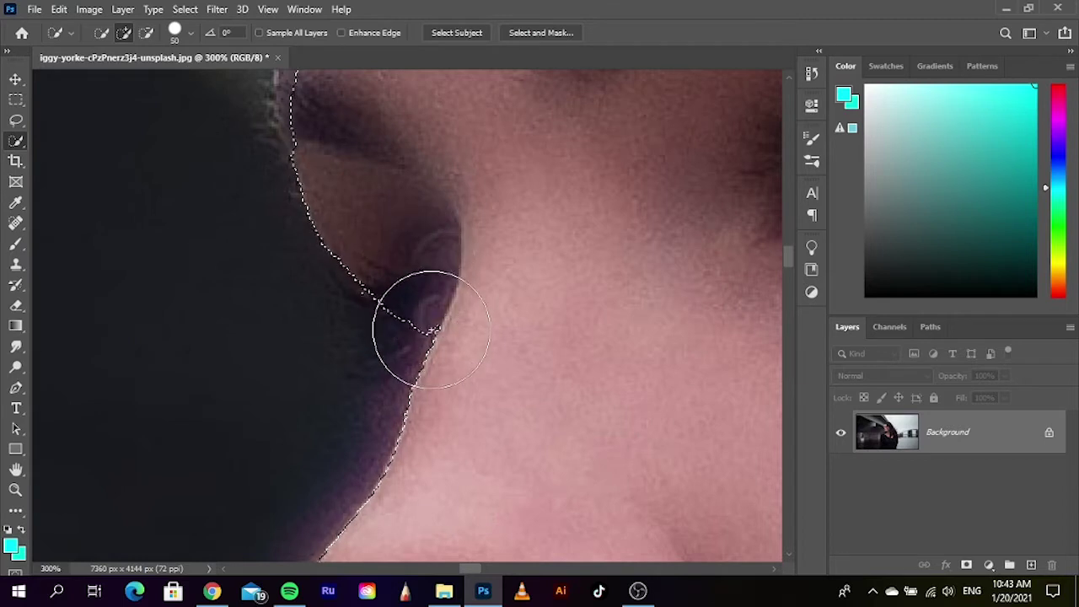
{"action": "left_click_drag", "start_coordinate": [421, 325], "coordinate": [410, 338]}
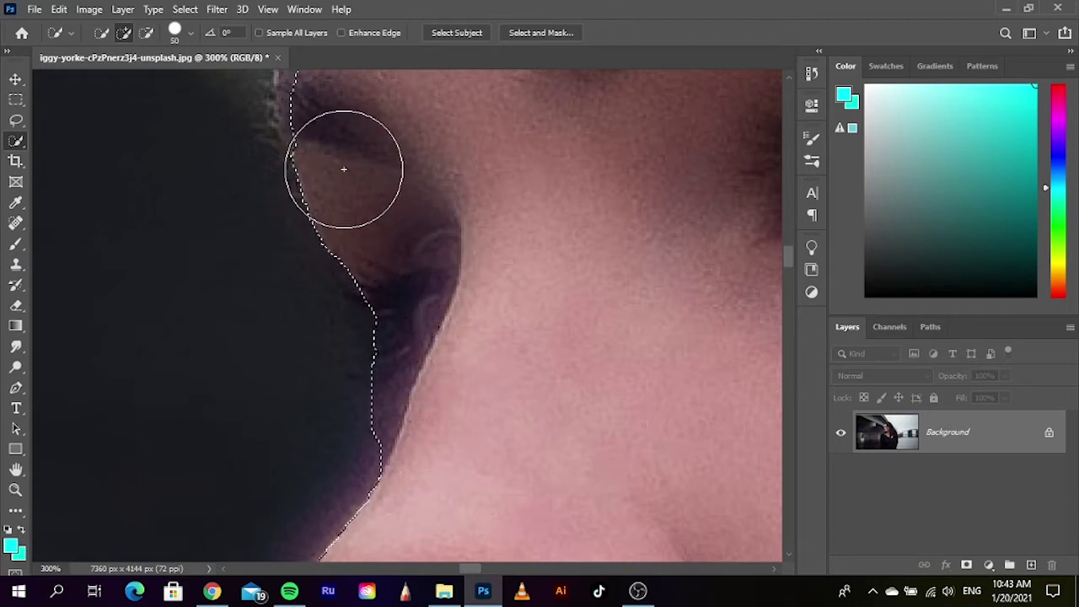
{"action": "left_click_drag", "start_coordinate": [352, 183], "coordinate": [441, 366]}
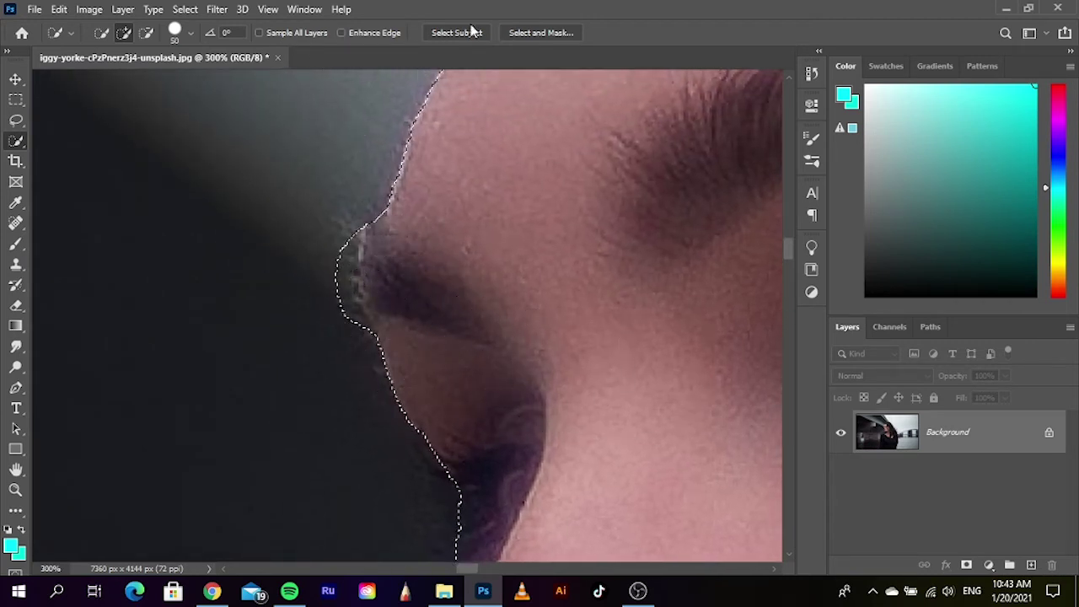
{"action": "left_click", "coordinate": [556, 34]}
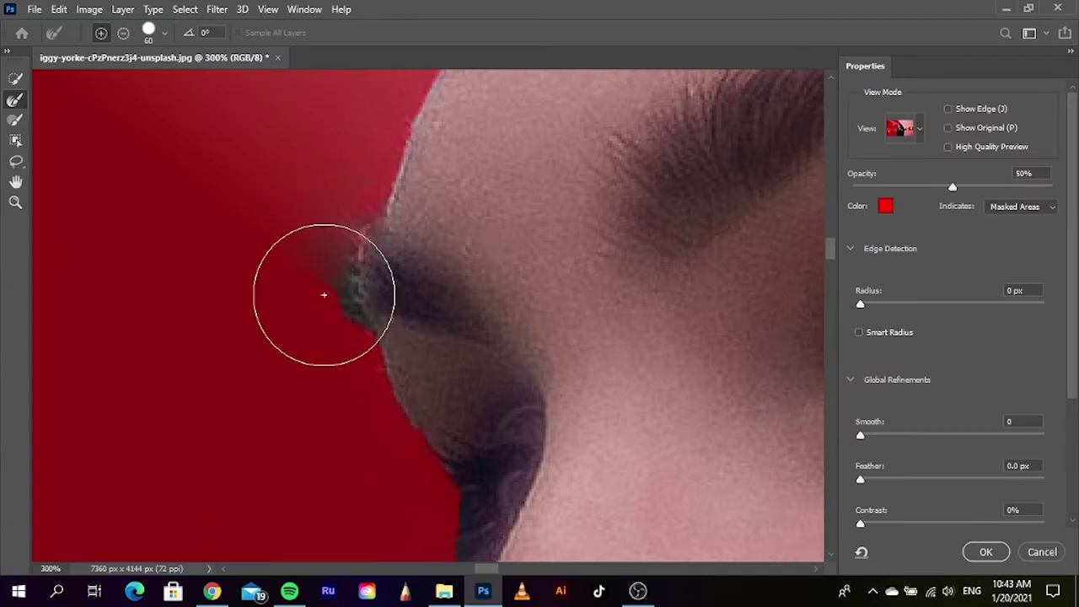
Clean the mask fringe along the nose and pan up to the top of the head
{"action": "left_click", "coordinate": [320, 299]}
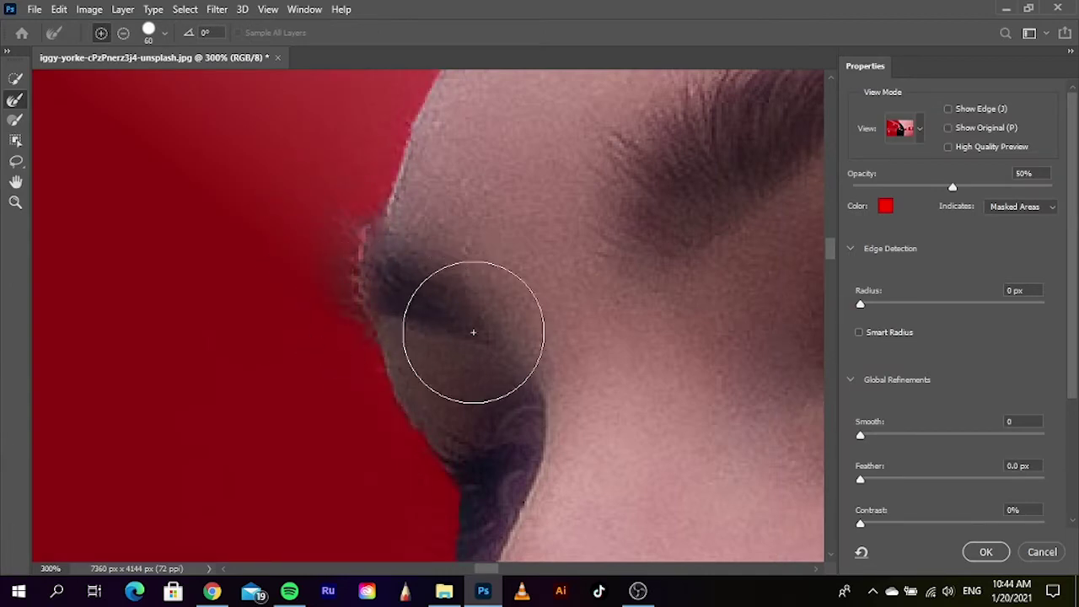
{"action": "left_click_drag", "start_coordinate": [473, 329], "coordinate": [545, 316]}
{"action": "scroll", "coordinate": [566, 341], "scroll_direction": "down", "scroll_amount": 1}
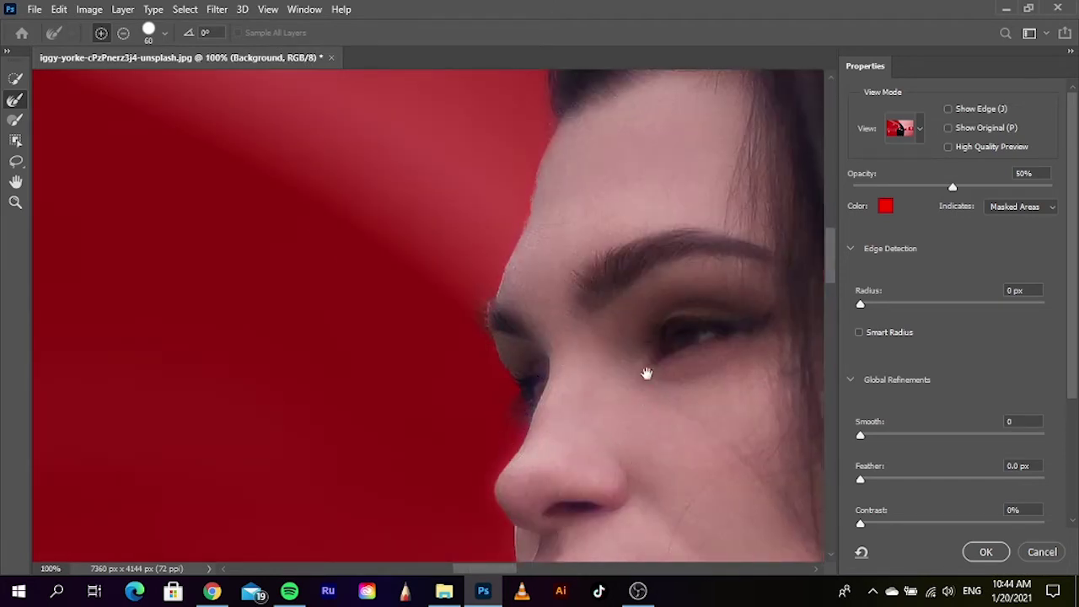
{"action": "left_click_drag", "start_coordinate": [646, 373], "coordinate": [540, 458]}
{"action": "left_click_drag", "start_coordinate": [498, 253], "coordinate": [499, 354]}
{"action": "left_click_drag", "start_coordinate": [477, 258], "coordinate": [481, 283]}
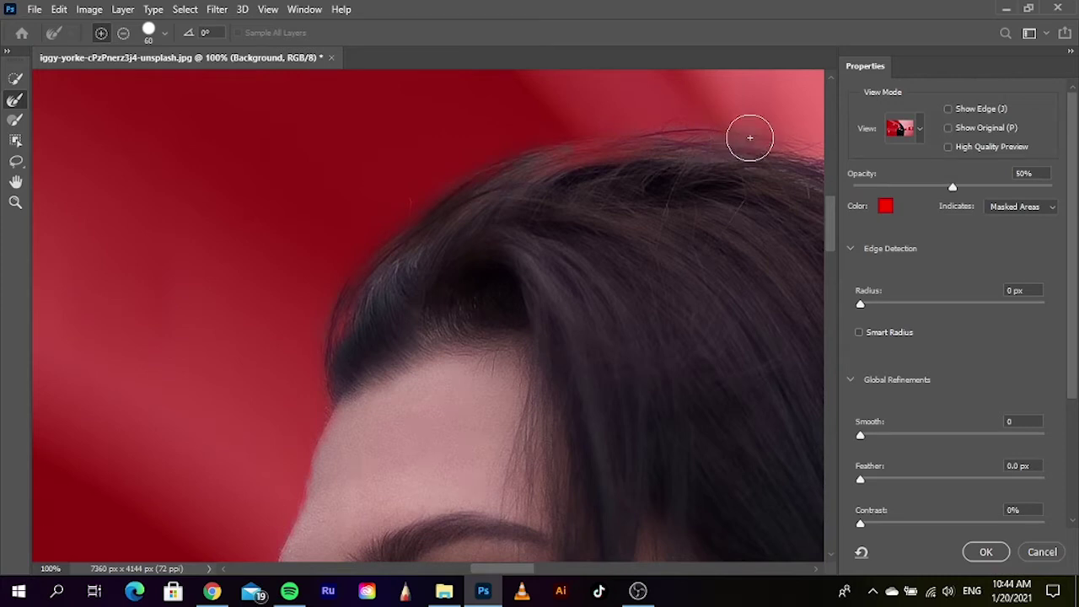
Refine the flyaway hair strands and apply the mask as a selection
{"action": "scroll", "coordinate": [397, 350], "scroll_direction": "right", "scroll_amount": 5}
{"action": "scroll", "coordinate": [371, 337], "scroll_direction": "up", "scroll_amount": 2}
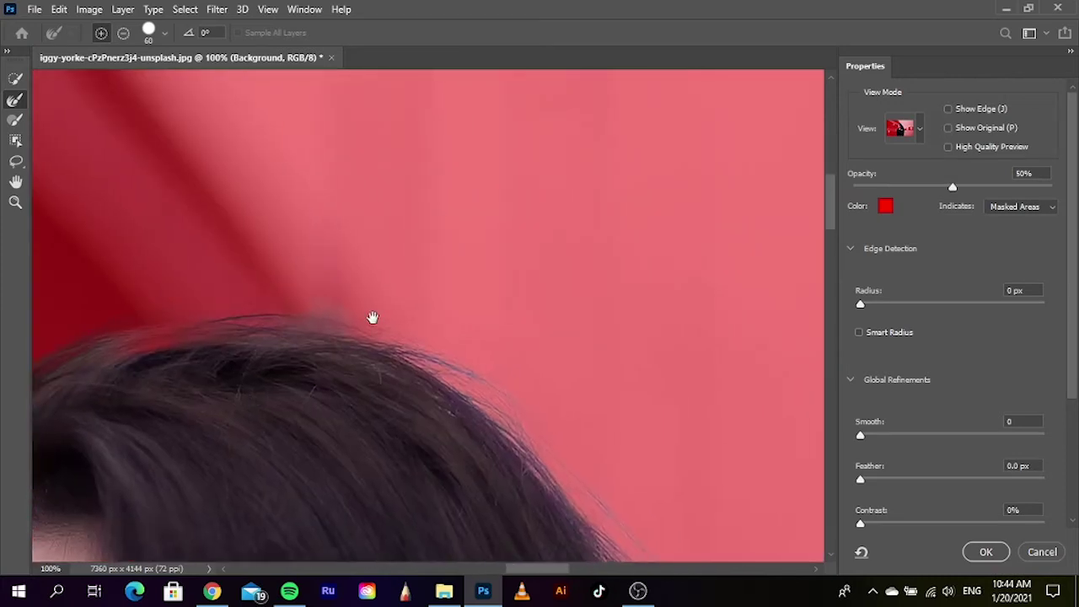
{"action": "scroll", "coordinate": [498, 308], "scroll_direction": "down", "scroll_amount": 1}
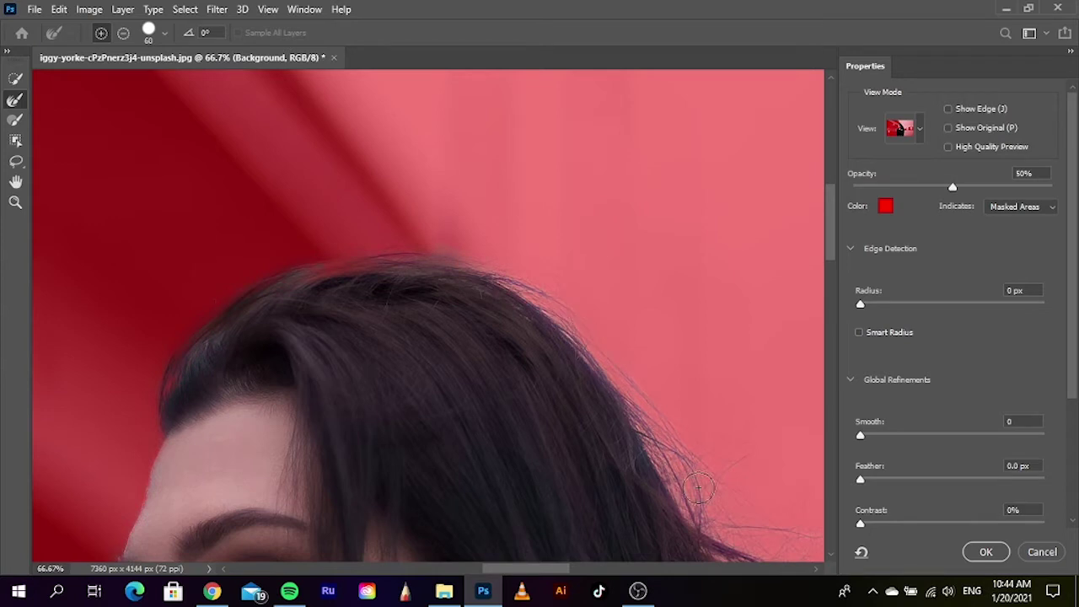
{"action": "scroll", "coordinate": [394, 246], "scroll_direction": "down", "scroll_amount": 2}
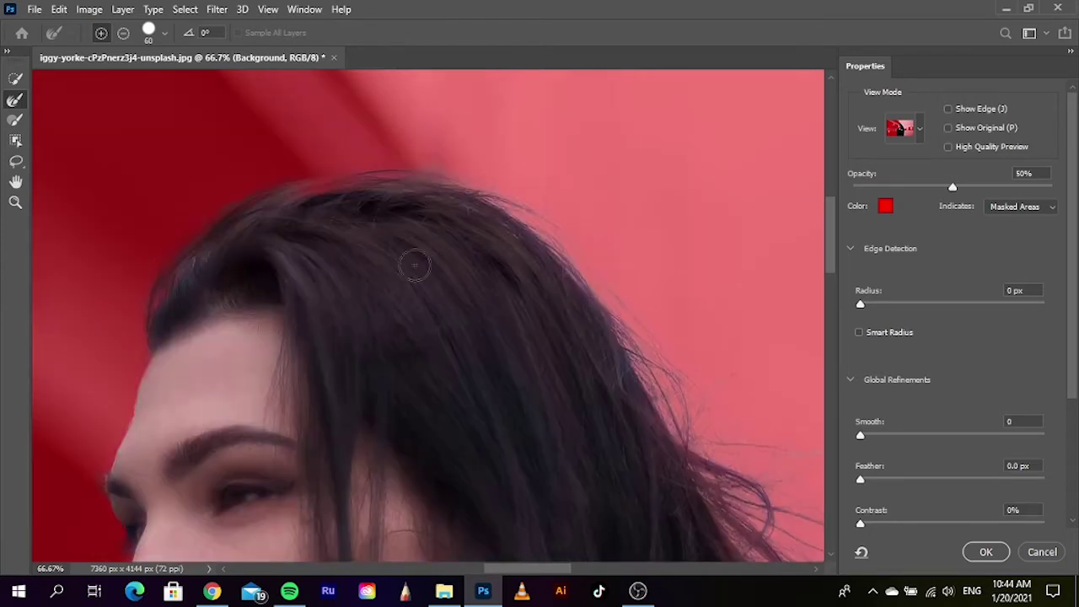
{"action": "scroll", "coordinate": [489, 316], "scroll_direction": "down", "scroll_amount": 2}
{"action": "scroll", "coordinate": [540, 363], "scroll_direction": "down", "scroll_amount": 1}
{"action": "scroll", "coordinate": [539, 320], "scroll_direction": "down", "scroll_amount": 2}
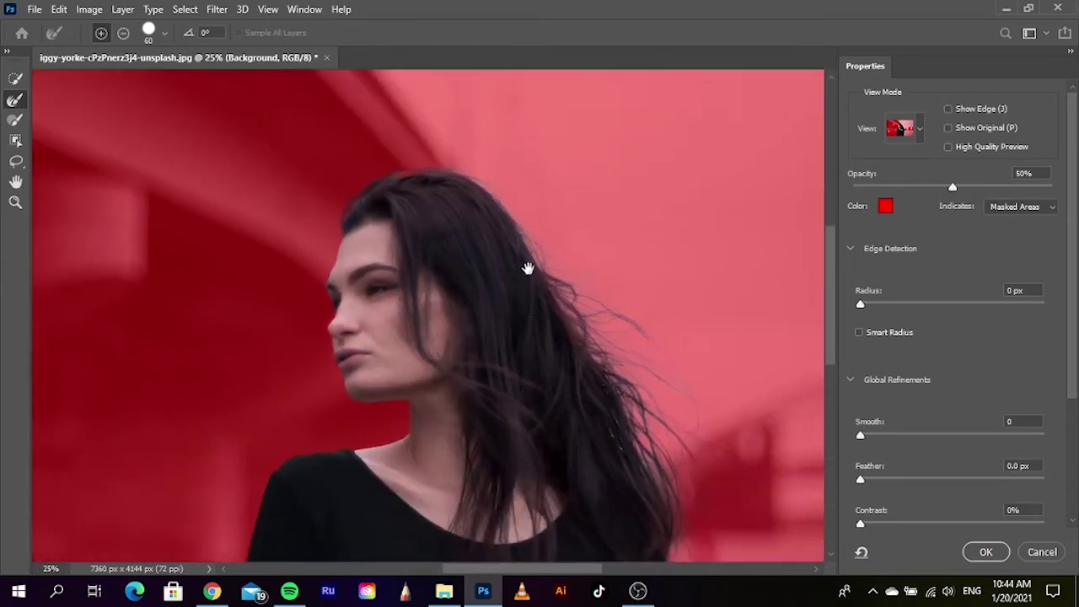
{"action": "scroll", "coordinate": [532, 286], "scroll_direction": "down", "scroll_amount": 2}
{"action": "scroll", "coordinate": [533, 298], "scroll_direction": "down", "scroll_amount": 1}
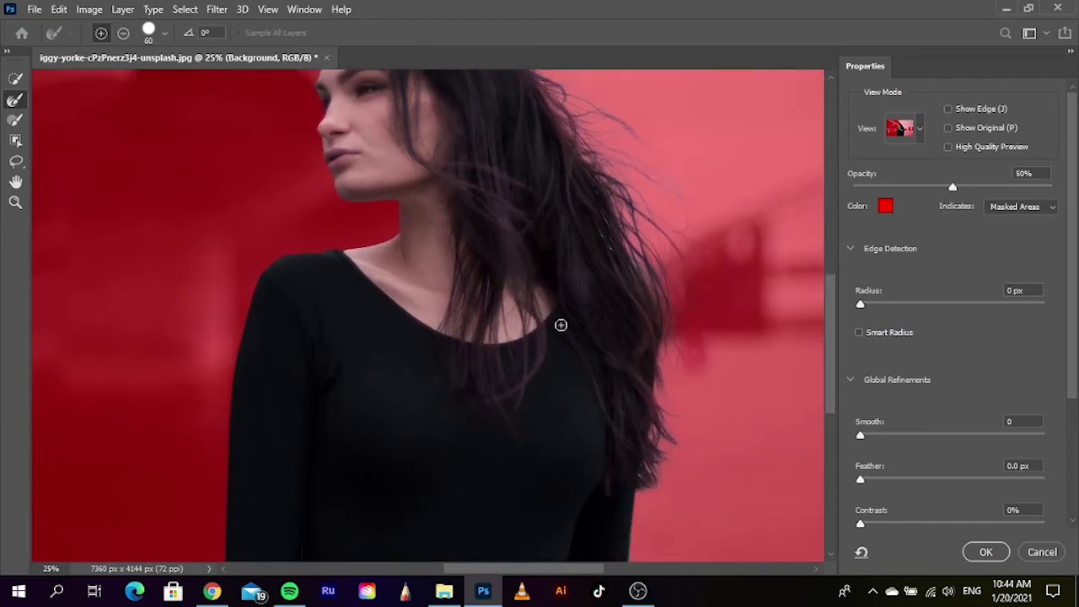
{"action": "left_click", "coordinate": [978, 554]}
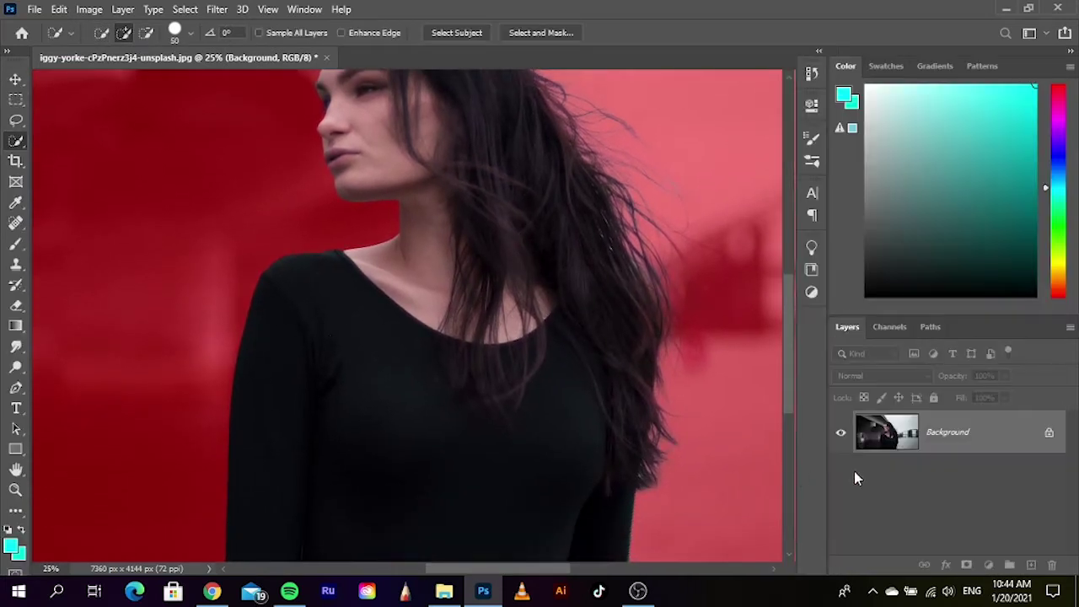
Nudge the selected woman with the Move tool, then return her near her original spot
{"action": "left_click", "coordinate": [15, 79]}
{"action": "mouse_move", "coordinate": [423, 319]}
{"action": "left_mouse_down"}
{"action": "mouse_move", "coordinate": [285, 287]}
{"action": "mouse_move", "coordinate": [656, 358]}
{"action": "left_mouse_up"}
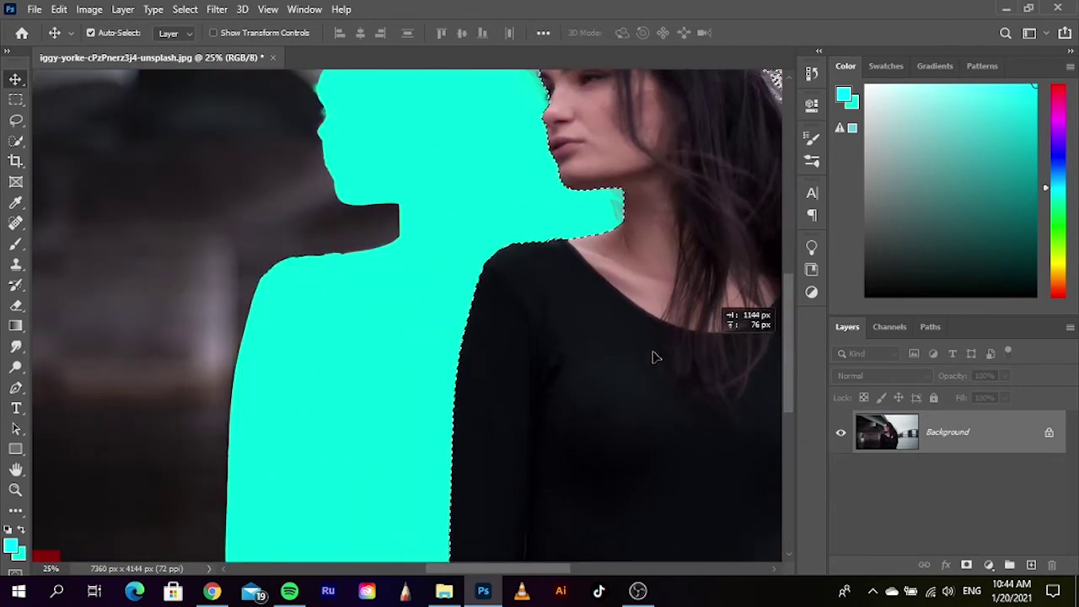
{"action": "left_click_drag", "start_coordinate": [656, 358], "coordinate": [479, 354]}
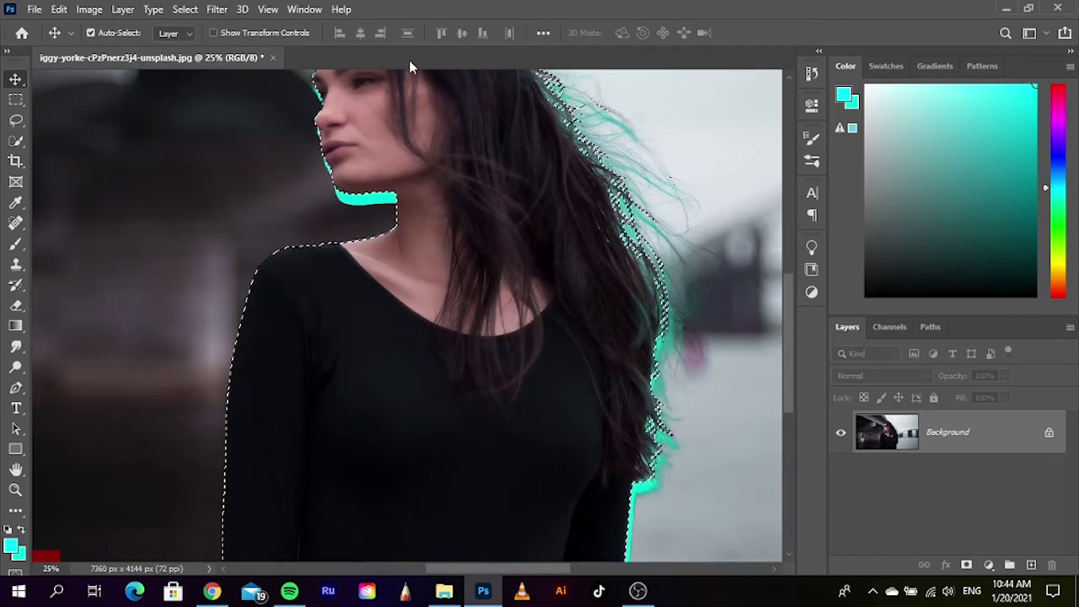
Start a new document from the saved 'displate poster' preset in landscape orientation
{"action": "left_click", "coordinate": [35, 9]}
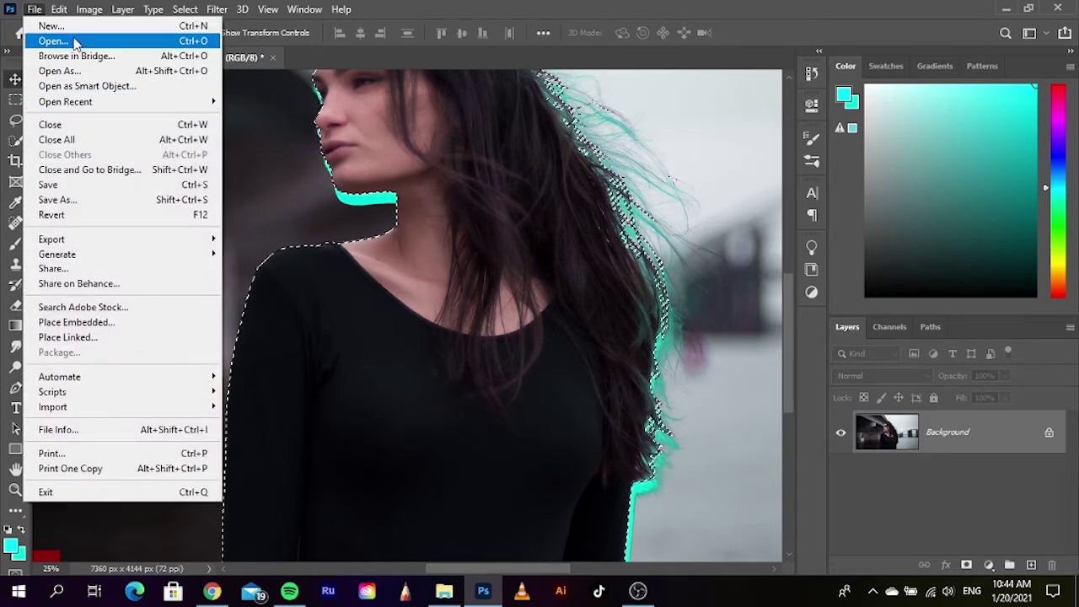
{"action": "left_click", "coordinate": [52, 26]}
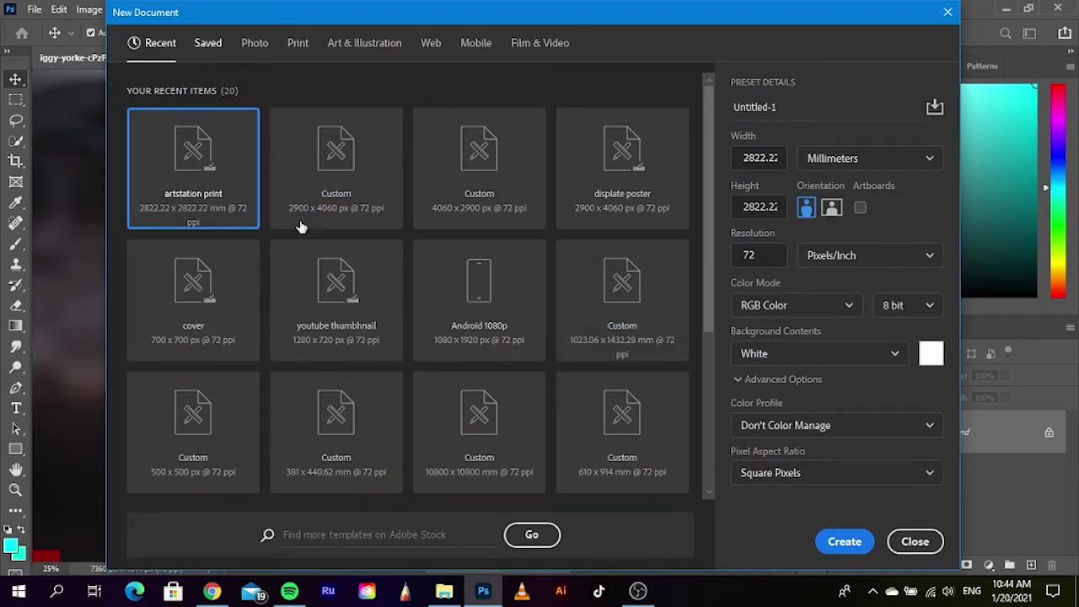
{"action": "left_click", "coordinate": [213, 49]}
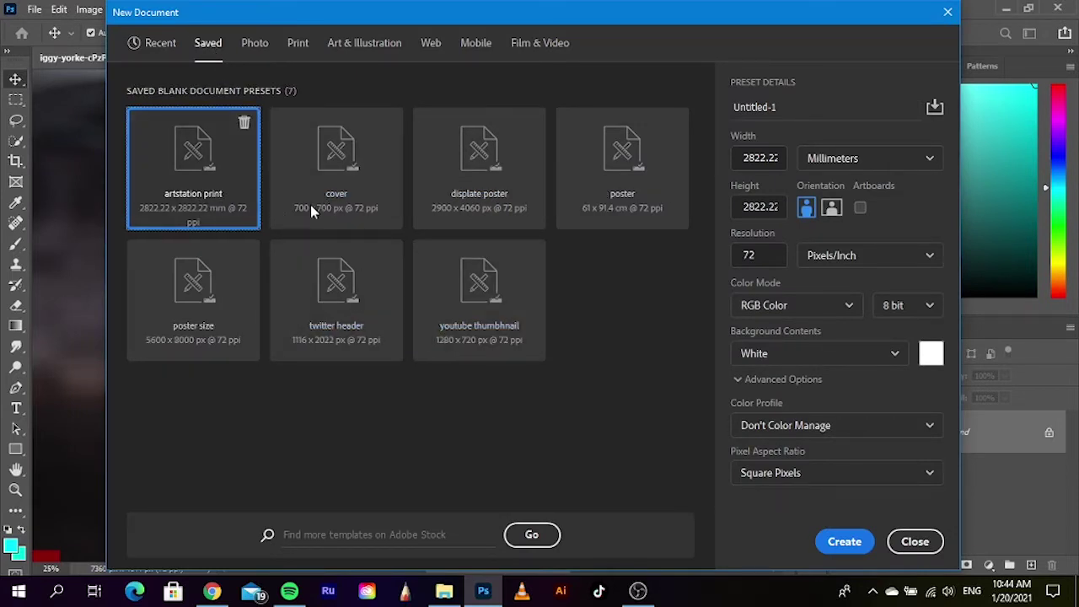
{"action": "left_click", "coordinate": [474, 197]}
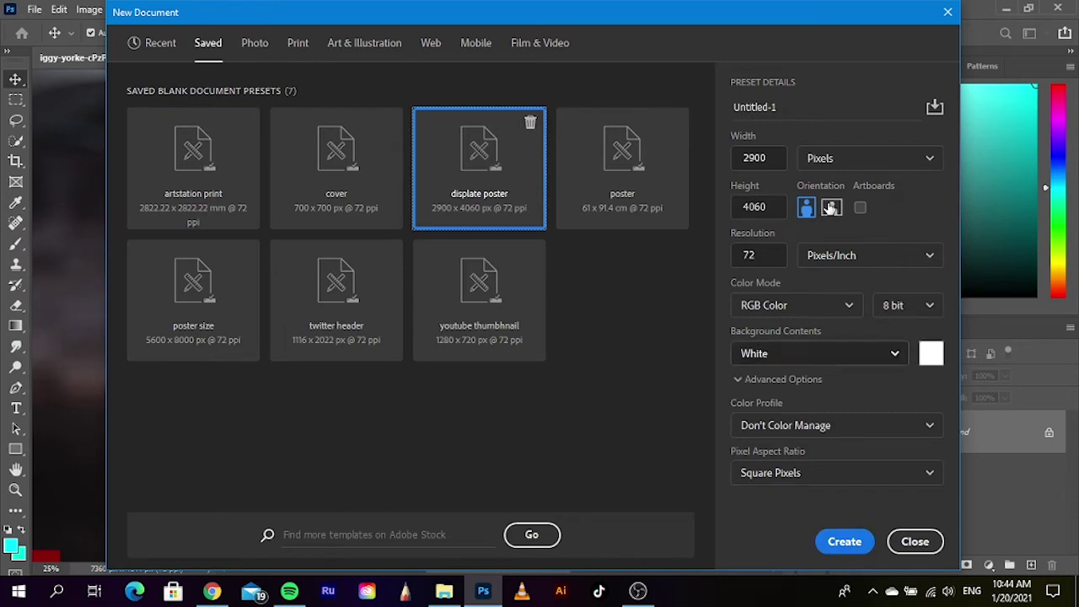
{"action": "left_click", "coordinate": [831, 209]}
{"action": "left_click", "coordinate": [850, 541]}
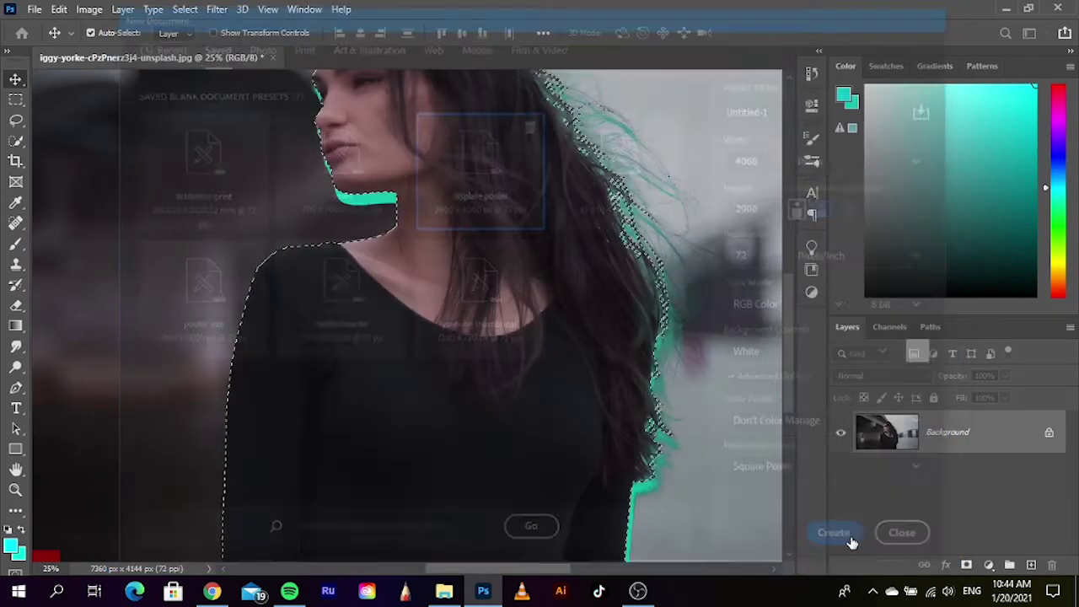
Drag the cut-out woman into Untitled-1 as a layer, place her left, and deselect
{"action": "left_click", "coordinate": [232, 58]}
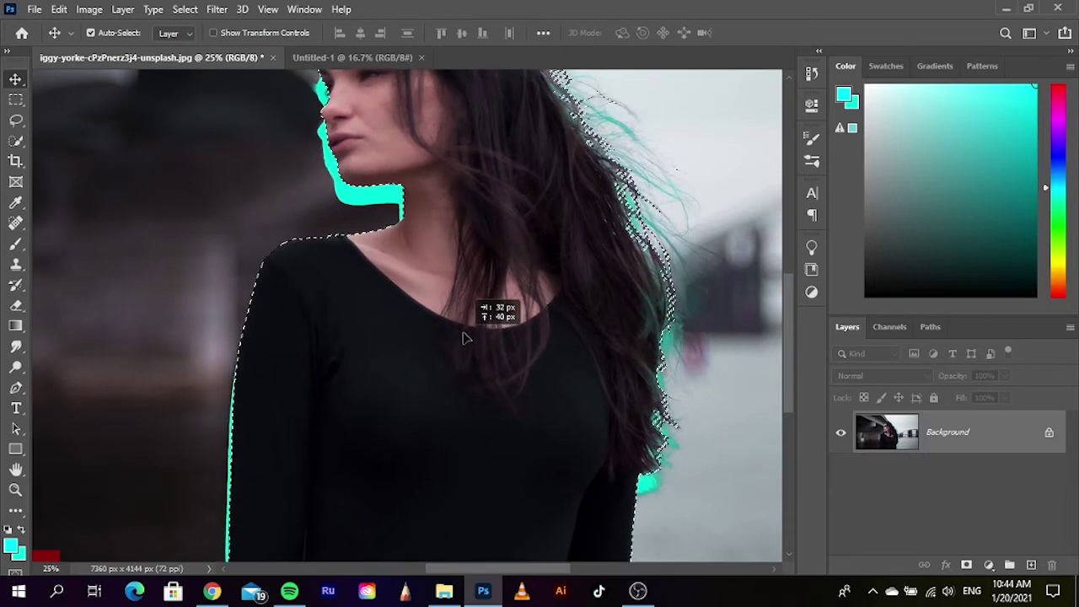
{"action": "left_click_drag", "start_coordinate": [456, 348], "coordinate": [422, 147]}
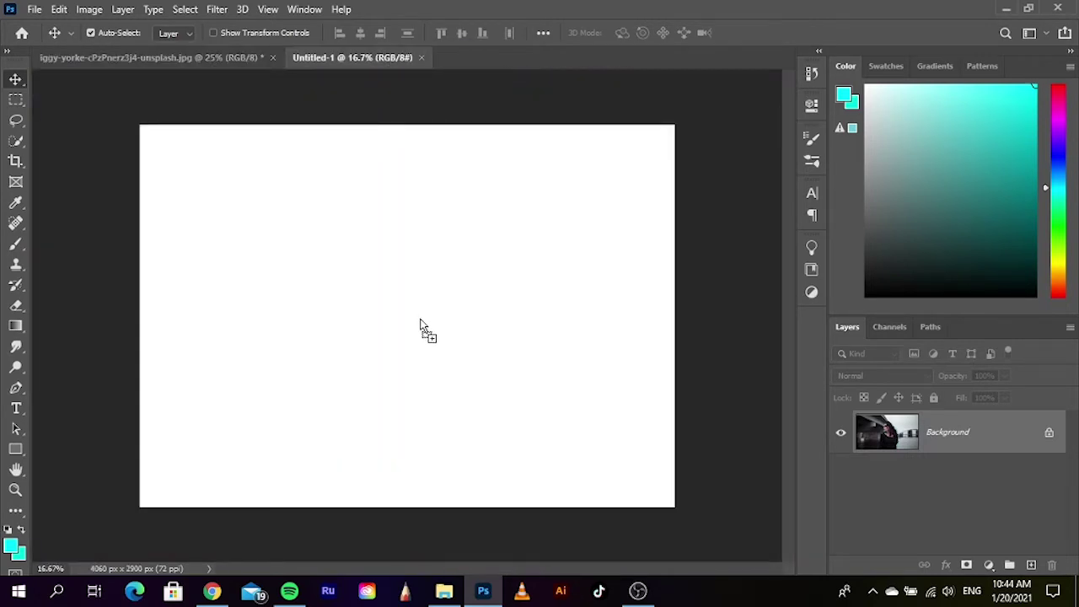
{"action": "left_click_drag", "start_coordinate": [422, 329], "coordinate": [489, 380]}
{"action": "left_click_drag", "start_coordinate": [408, 332], "coordinate": [480, 389]}
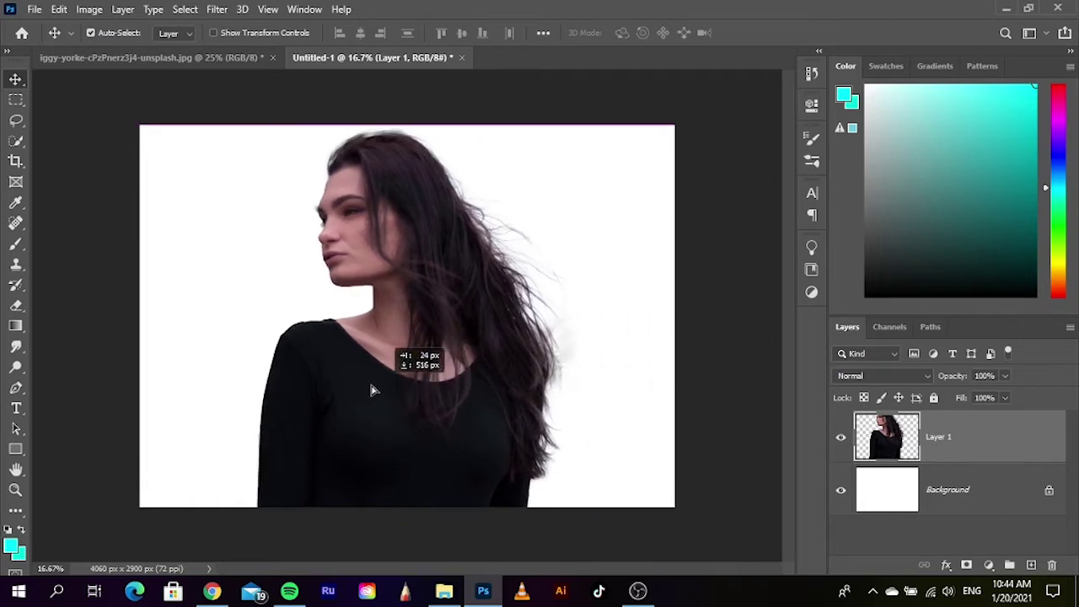
{"action": "left_click_drag", "start_coordinate": [481, 389], "coordinate": [320, 383]}
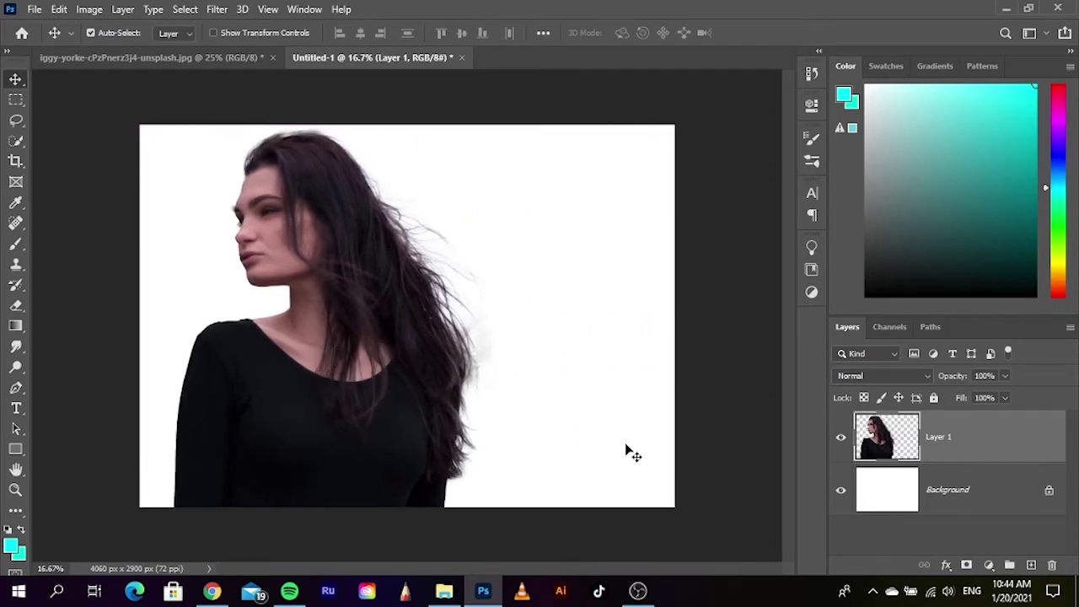
{"action": "left_click", "coordinate": [731, 466]}
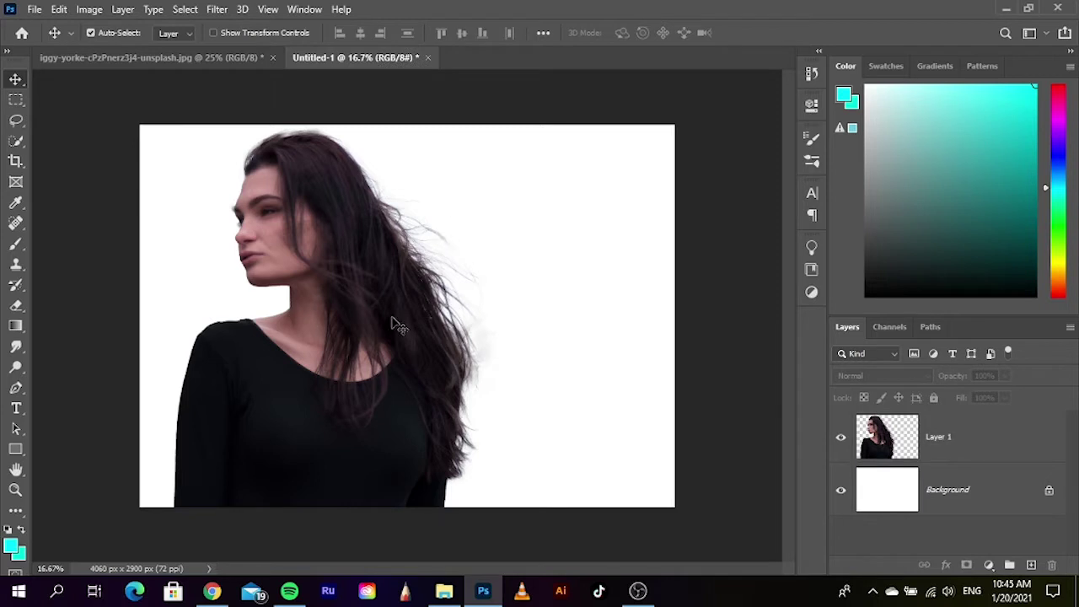
{"action": "left_click", "coordinate": [445, 591]}
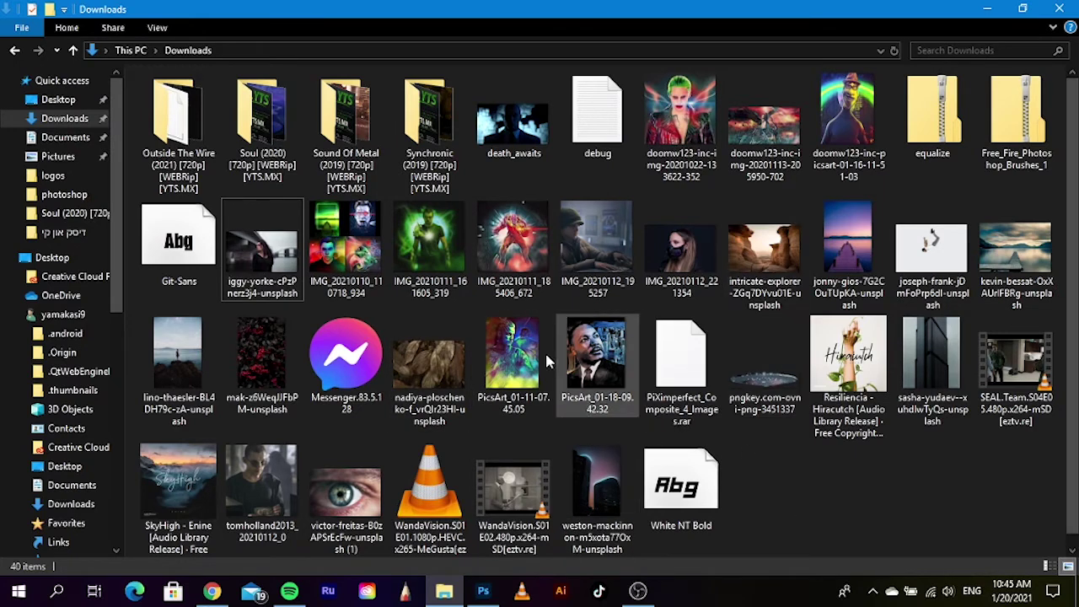
{"action": "left_click", "coordinate": [131, 50]}
{"action": "left_click", "coordinate": [640, 363]}
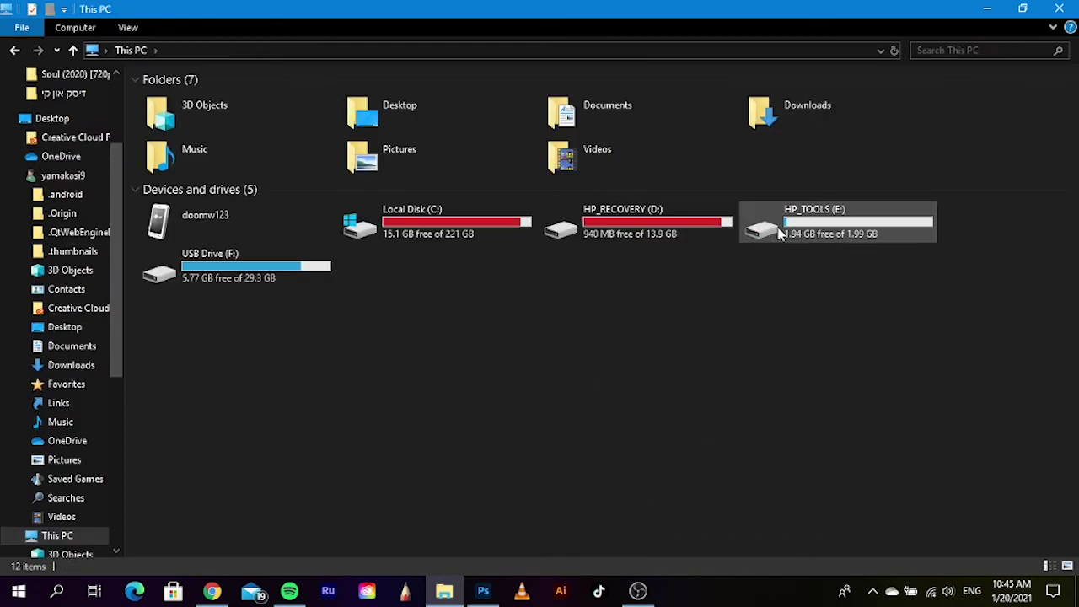
{"action": "double_click", "coordinate": [206, 271]}
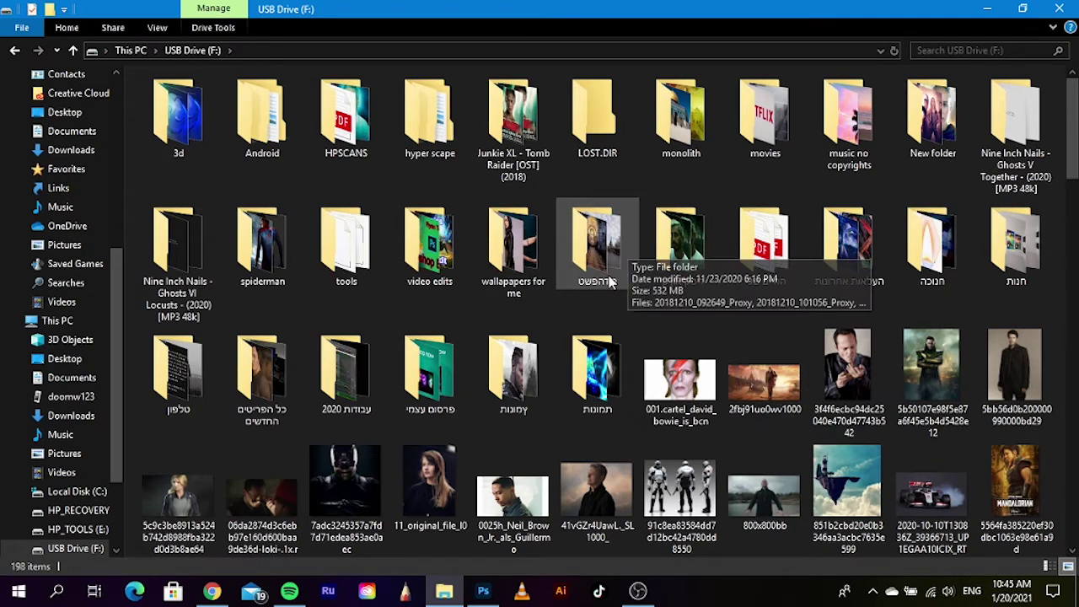
{"action": "double_click", "coordinate": [696, 242]}
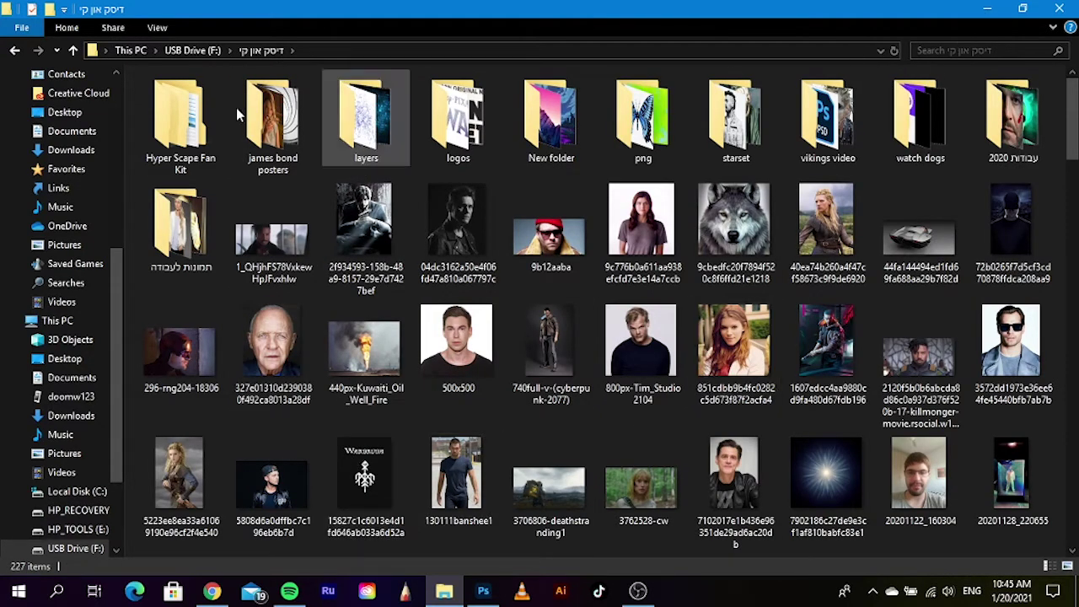
{"action": "scroll", "coordinate": [51, 169], "scroll_direction": "up", "scroll_amount": 3}
{"action": "scroll", "coordinate": [17, 239], "scroll_direction": "up", "scroll_amount": 4}
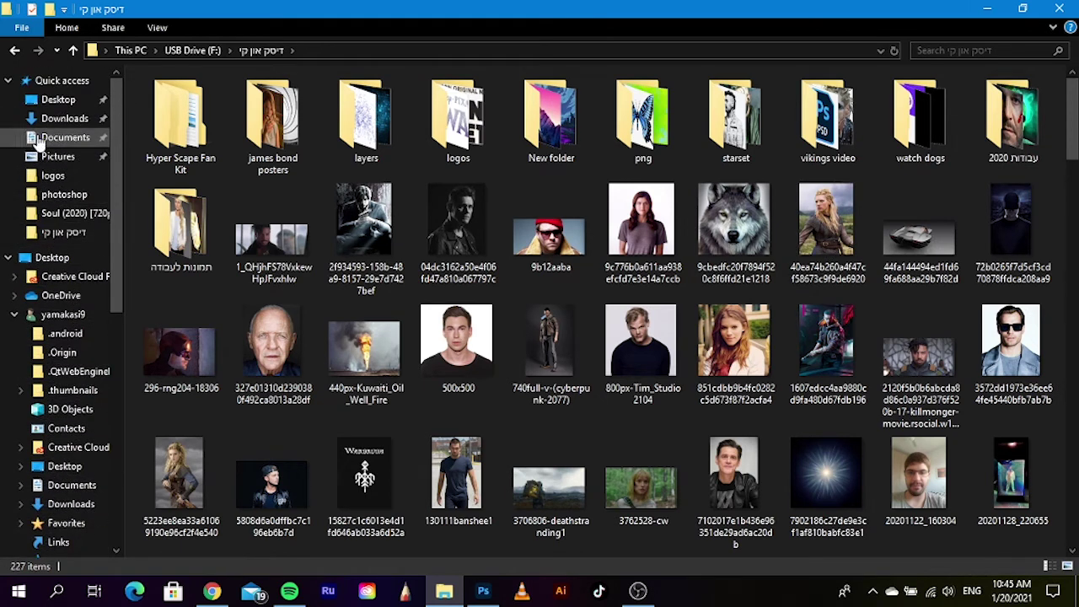
{"action": "left_click", "coordinate": [51, 118]}
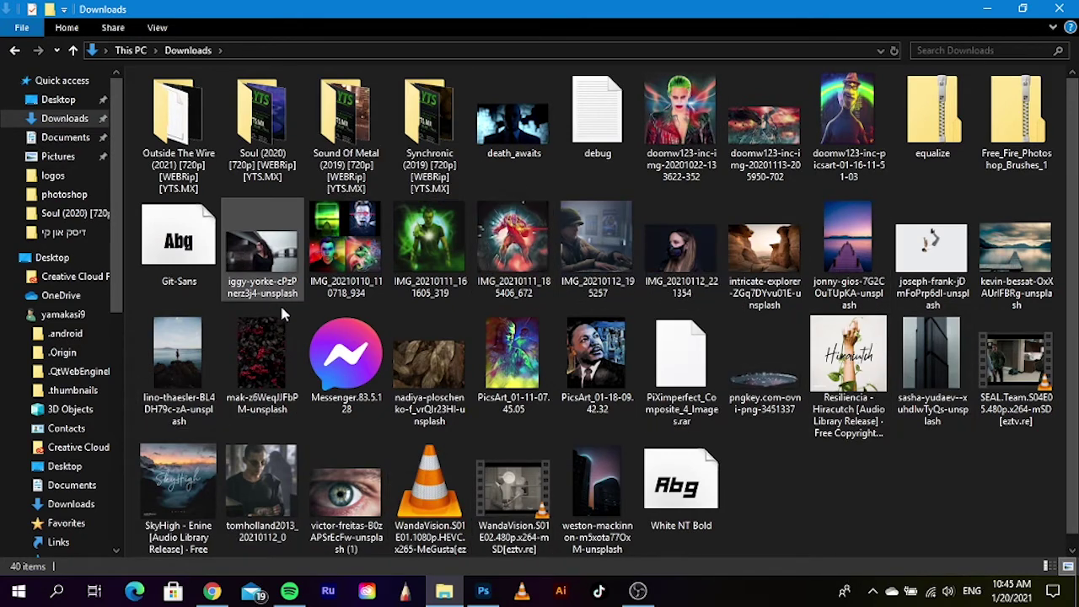
Place the city street photo from the desktop into the document
{"action": "left_click", "coordinate": [987, 8]}
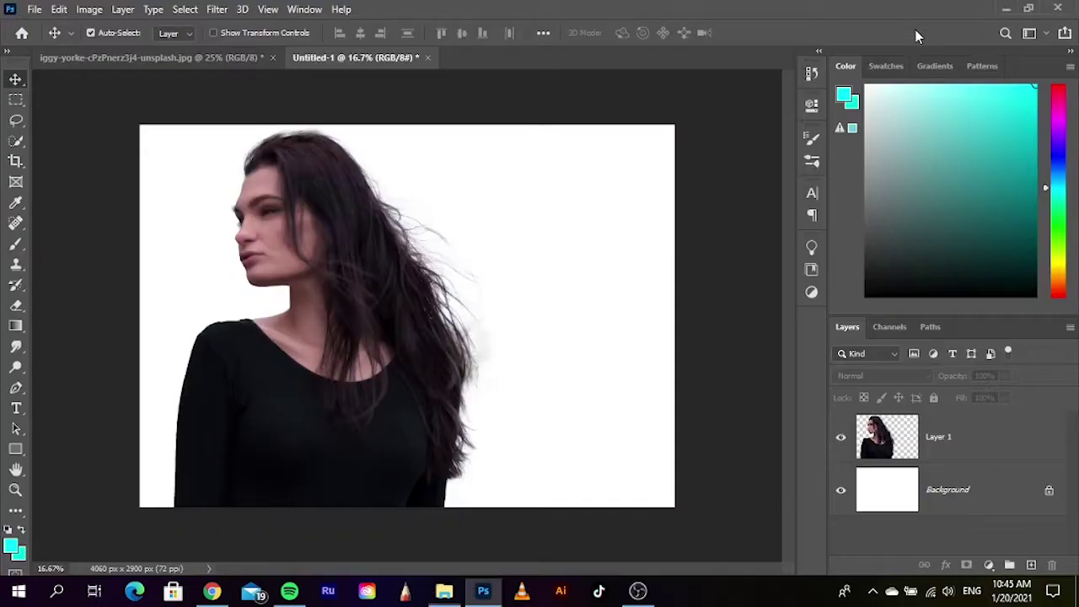
{"action": "double_click", "coordinate": [768, 10]}
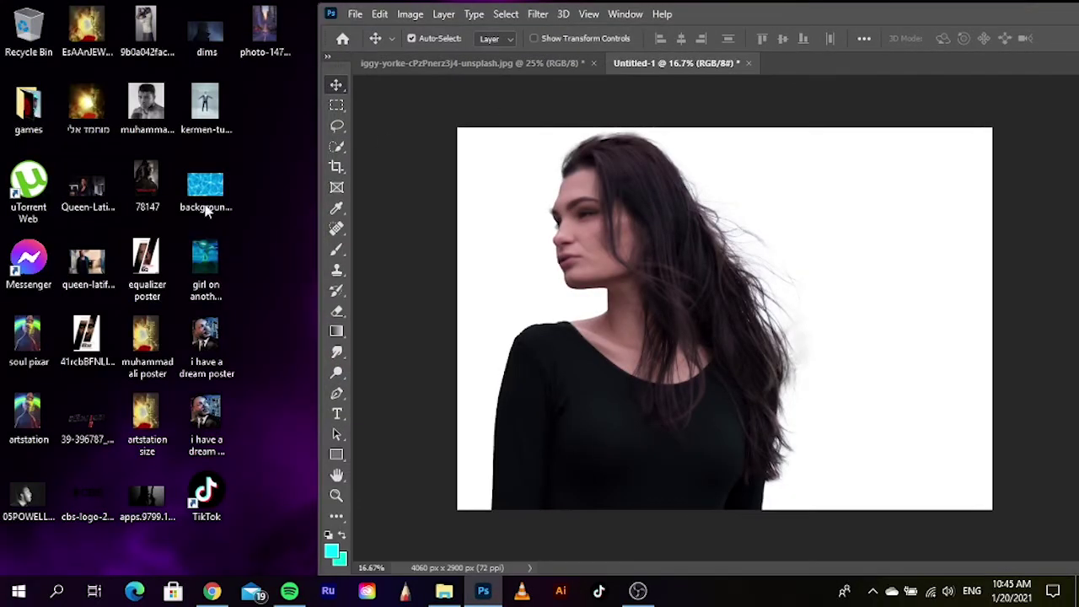
{"action": "left_click_drag", "start_coordinate": [691, 422], "coordinate": [721, 420]}
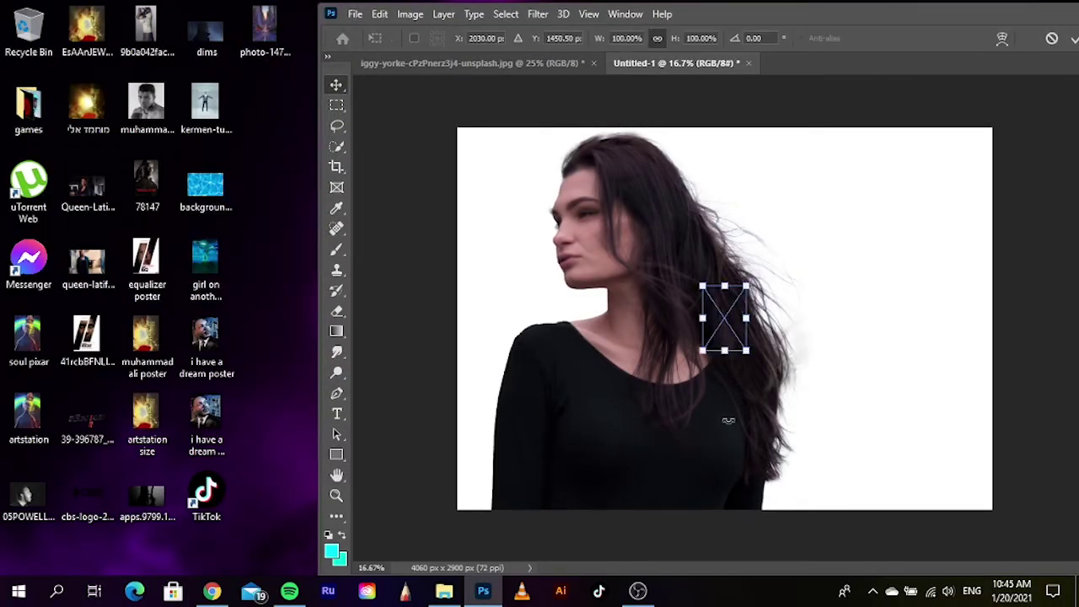
{"action": "double_click", "coordinate": [852, 15]}
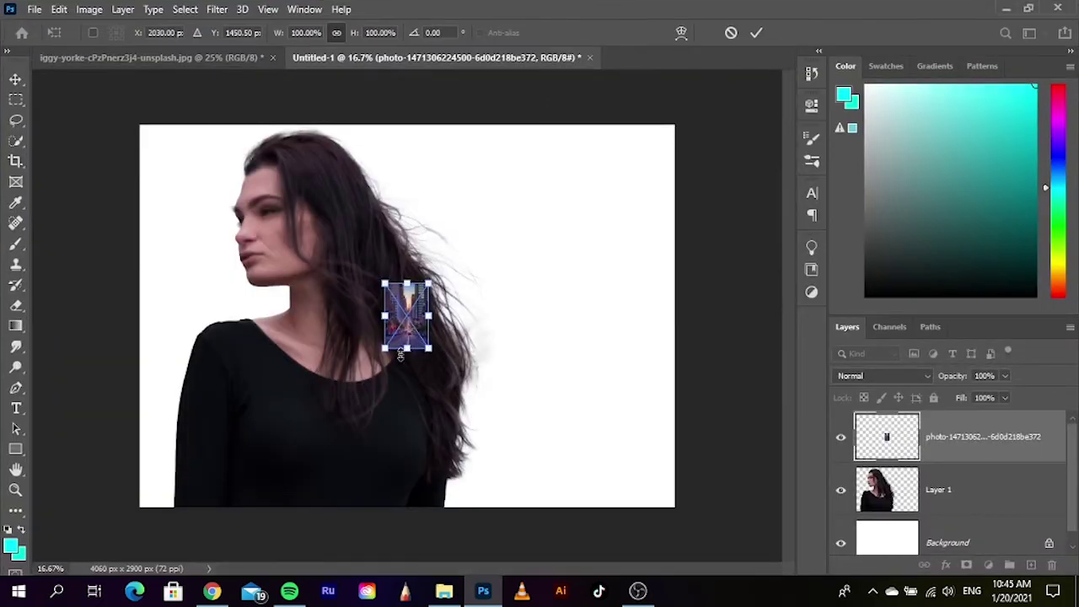
Enlarge the city photo to cover the woman, commit, and clip it to her layer
{"action": "left_click_drag", "start_coordinate": [403, 352], "coordinate": [415, 451]}
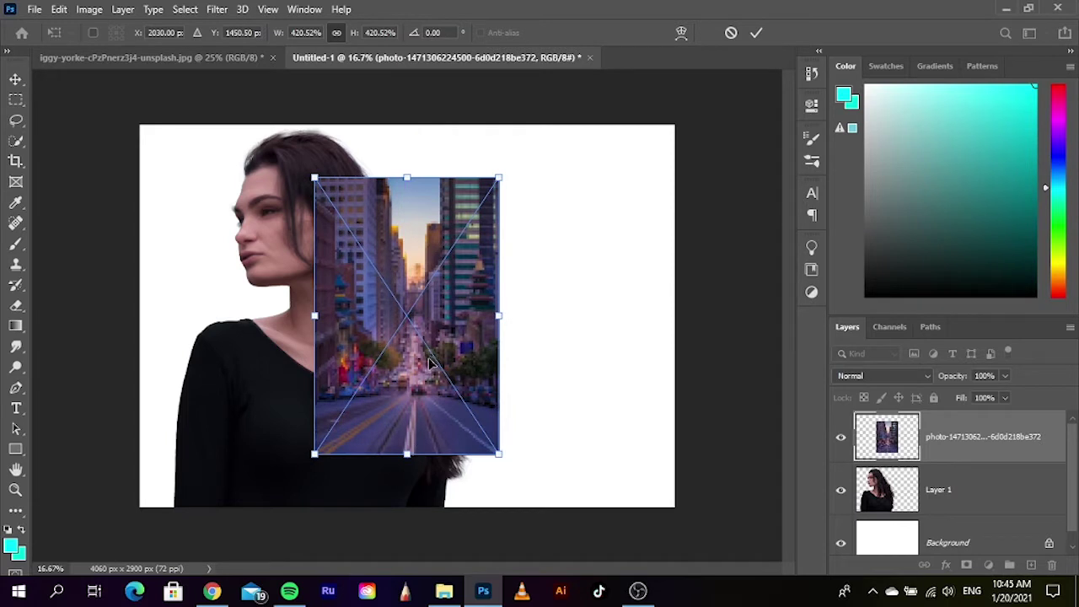
{"action": "left_click_drag", "start_coordinate": [426, 354], "coordinate": [342, 404]}
{"action": "left_click_drag", "start_coordinate": [326, 234], "coordinate": [328, 137]}
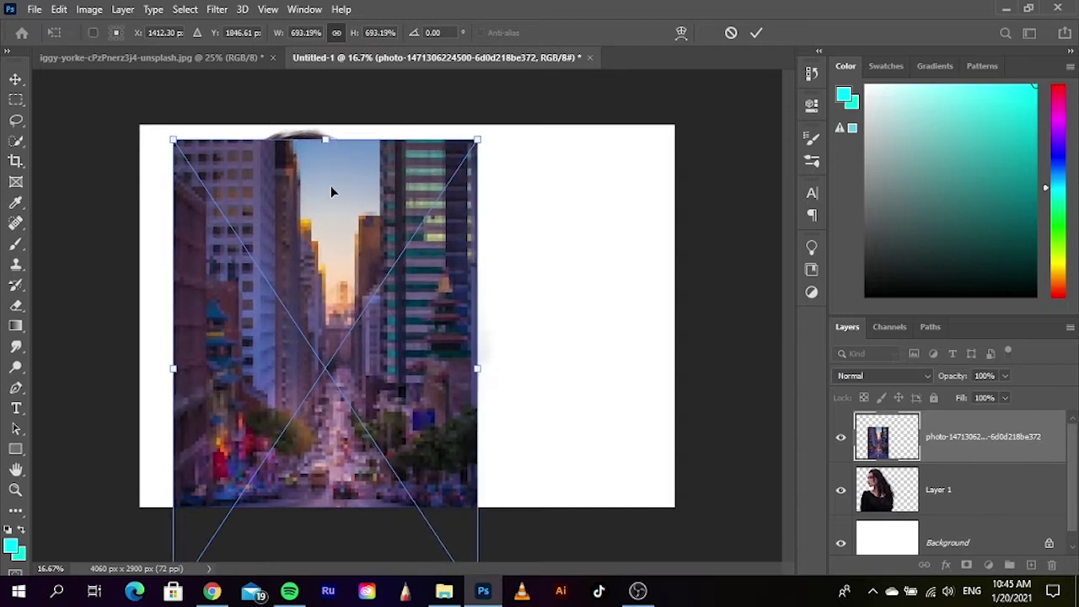
{"action": "left_click_drag", "start_coordinate": [330, 202], "coordinate": [331, 202]}
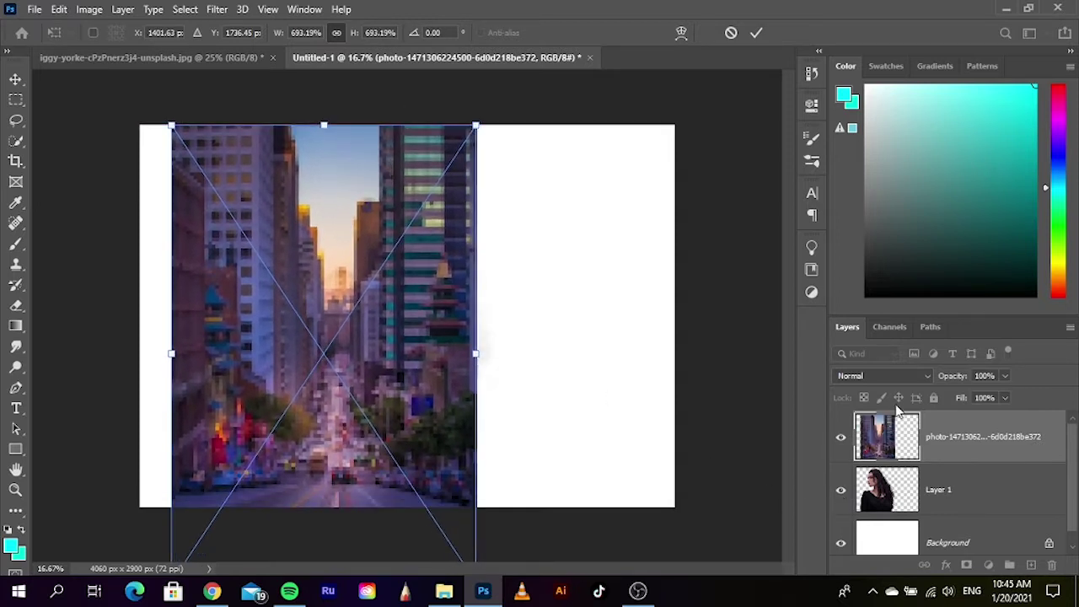
{"action": "key", "text": "Return"}
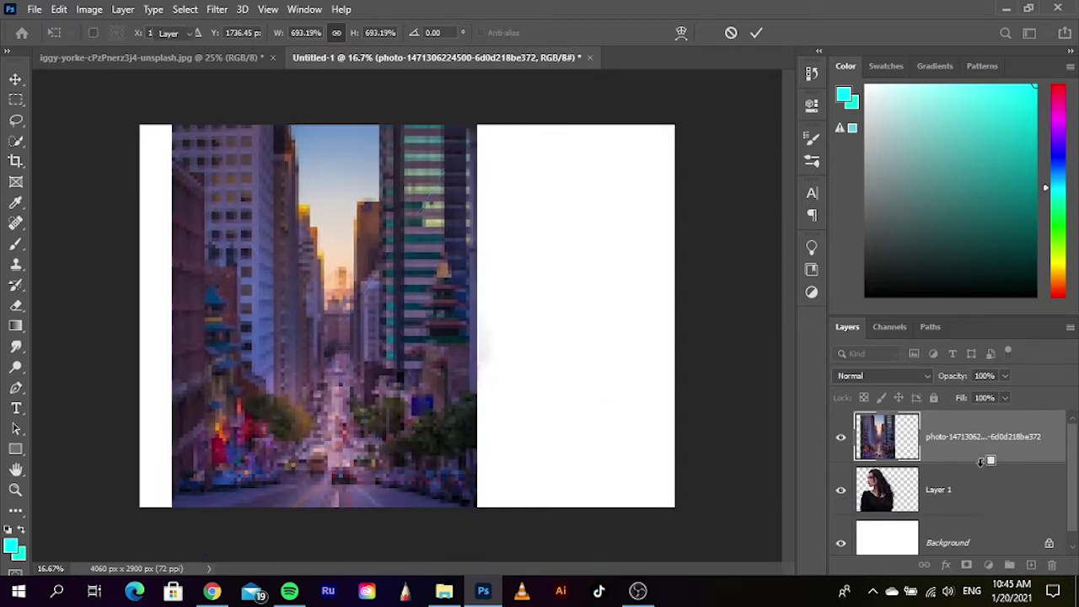
{"action": "left_click", "coordinate": [981, 462], "text": "alt"}
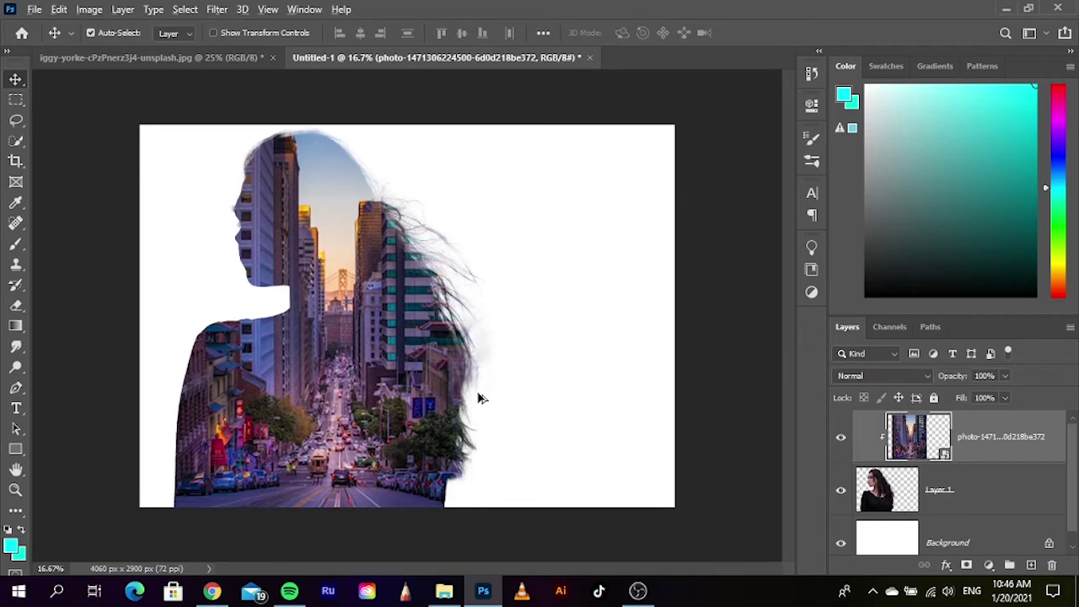
Duplicate the city photo layer and delete the original
{"action": "scroll", "coordinate": [413, 367], "scroll_direction": "up", "scroll_amount": 1}
{"action": "mouse_move", "coordinate": [339, 304]}
{"action": "left_mouse_down"}
{"action": "mouse_move", "coordinate": [405, 374]}
{"action": "mouse_move", "coordinate": [430, 346]}
{"action": "left_mouse_up"}
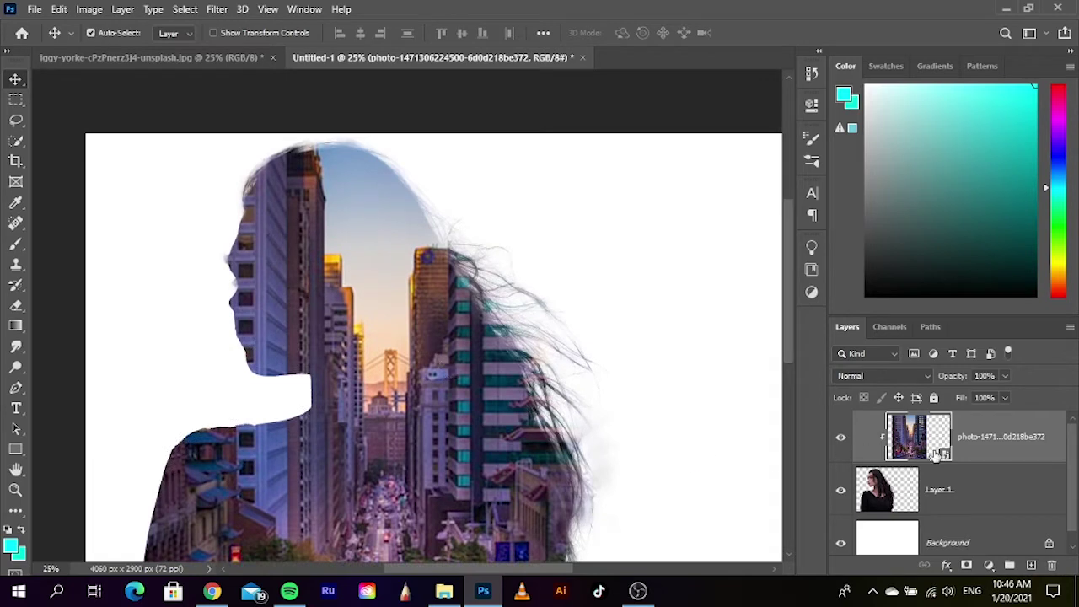
{"action": "right_click", "coordinate": [970, 456]}
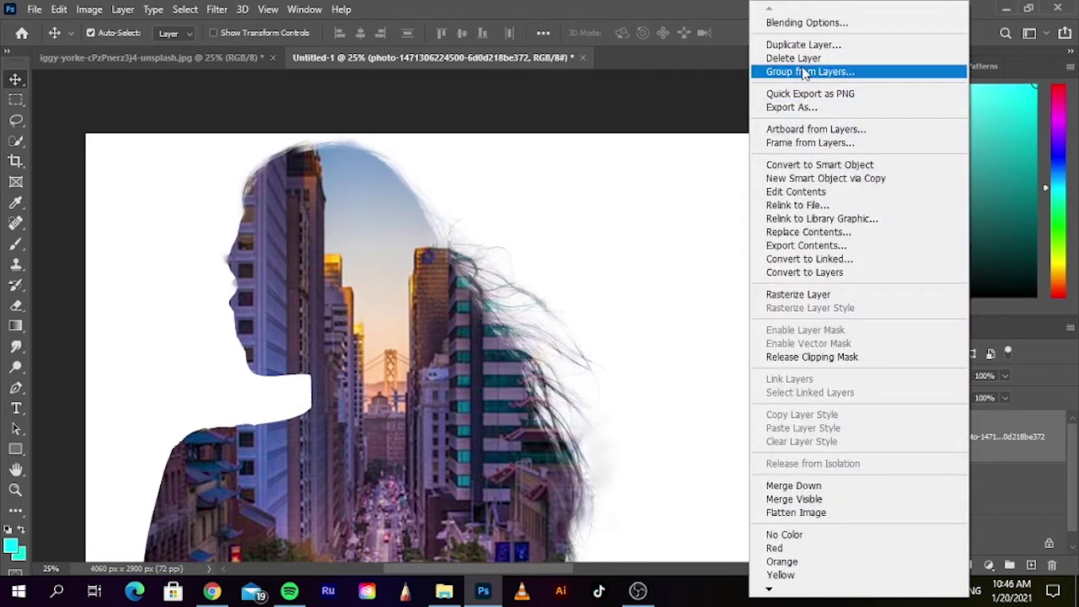
{"action": "left_click", "coordinate": [807, 47]}
{"action": "left_click", "coordinate": [670, 149]}
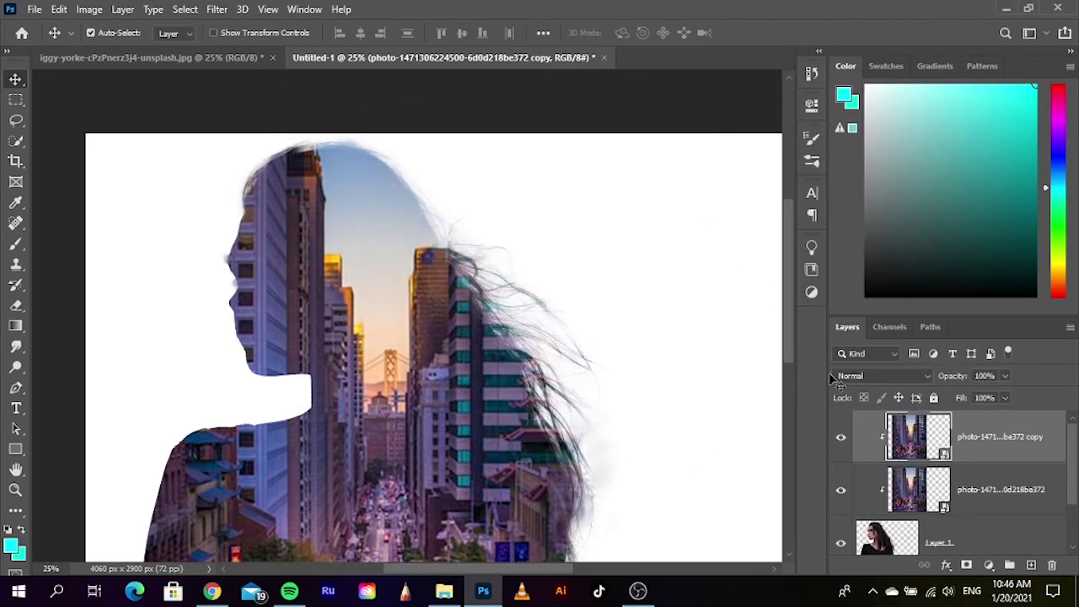
{"action": "left_click", "coordinate": [976, 491]}
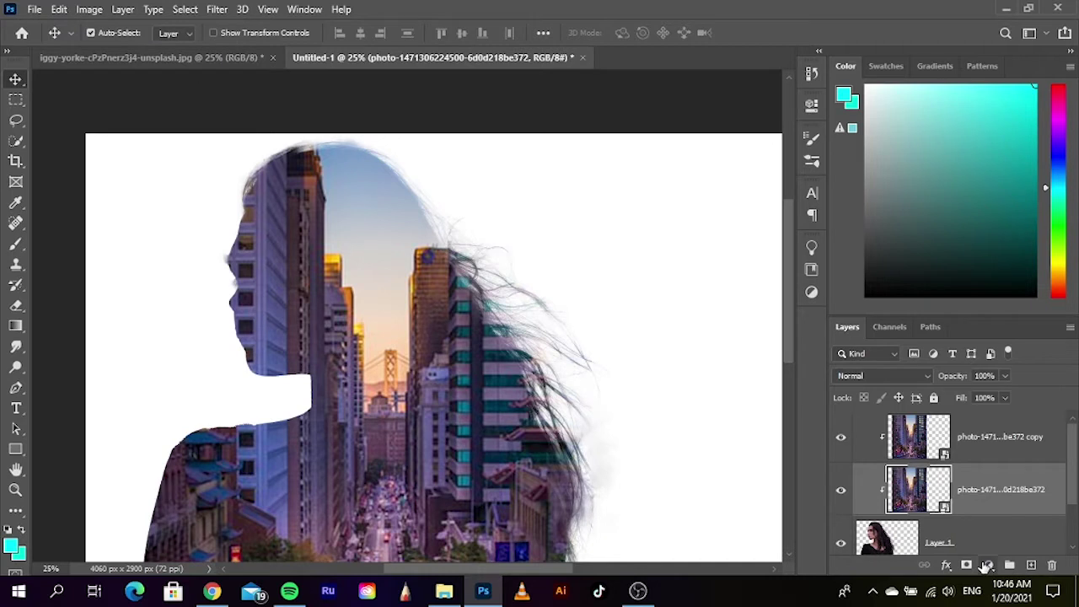
{"action": "left_click", "coordinate": [970, 455]}
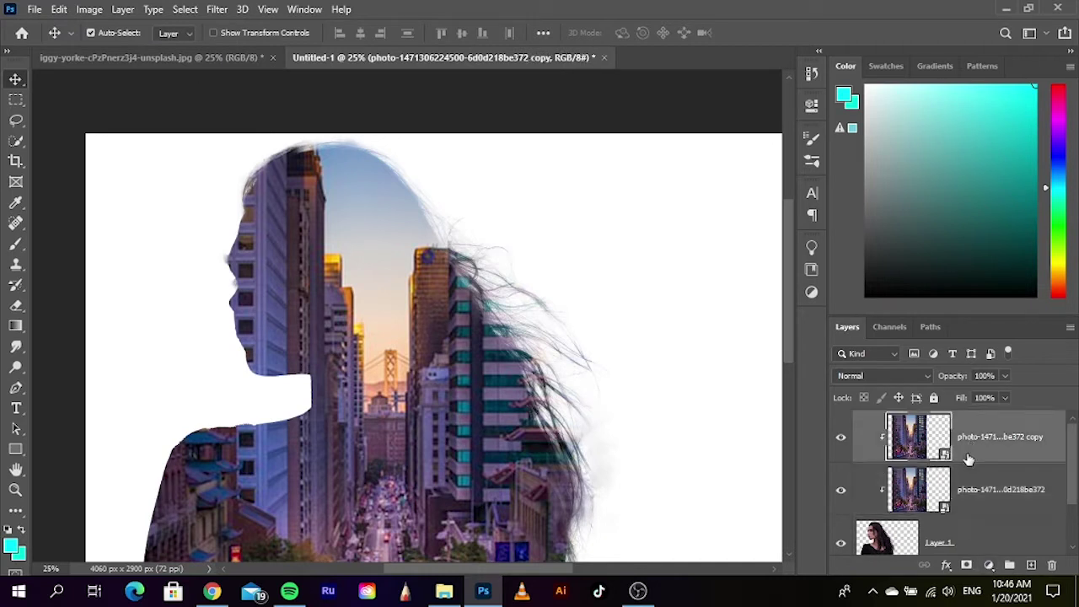
{"action": "left_click", "coordinate": [975, 496]}
{"action": "key", "text": "Delete"}
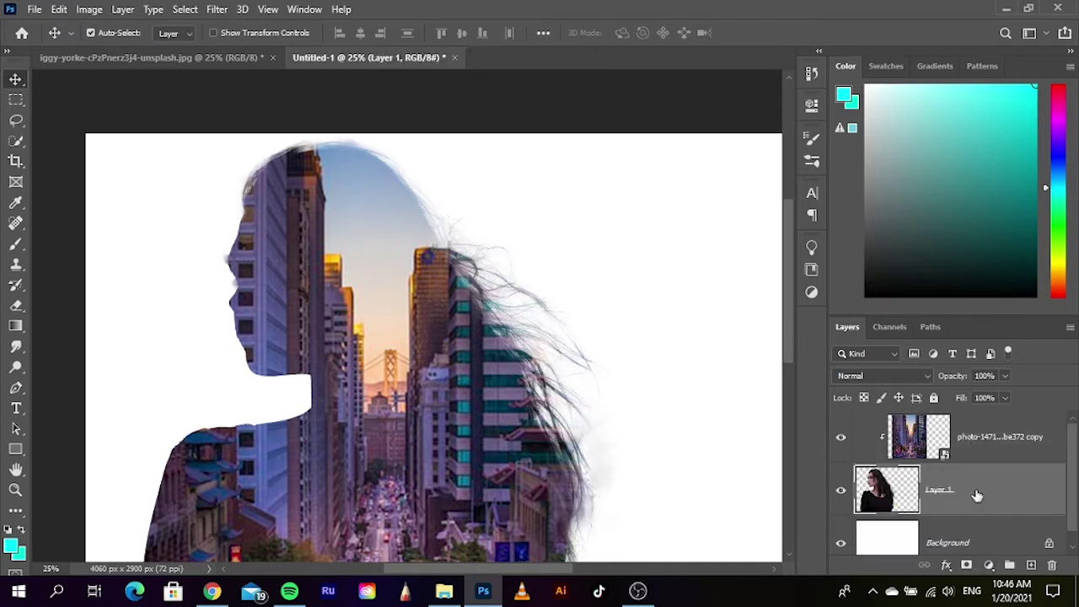
Set the city copy layer's blend mode to Screen
{"action": "left_click", "coordinate": [974, 458]}
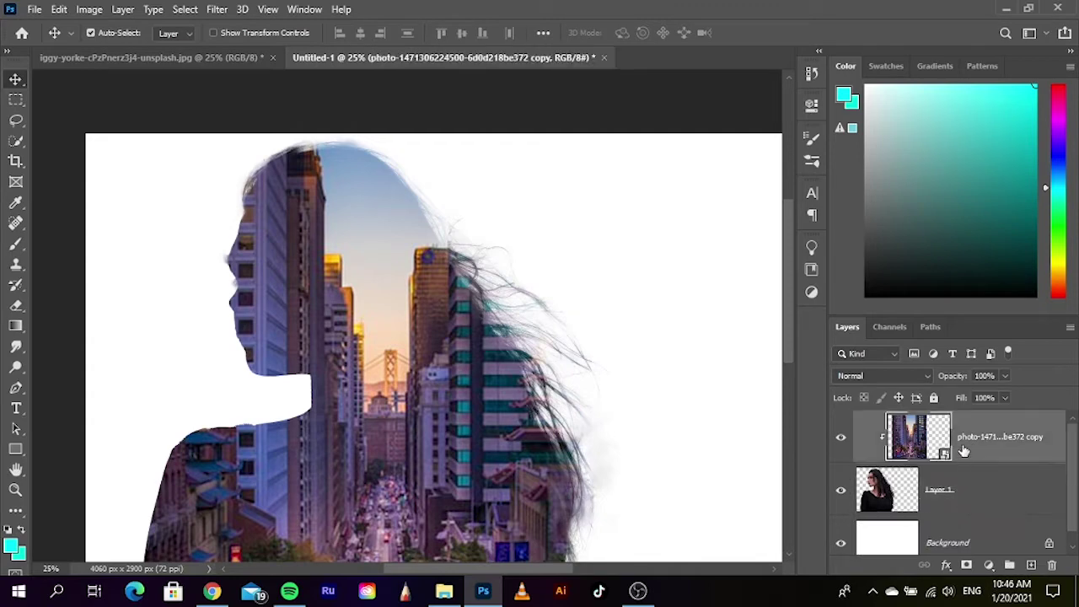
{"action": "left_click", "coordinate": [921, 377]}
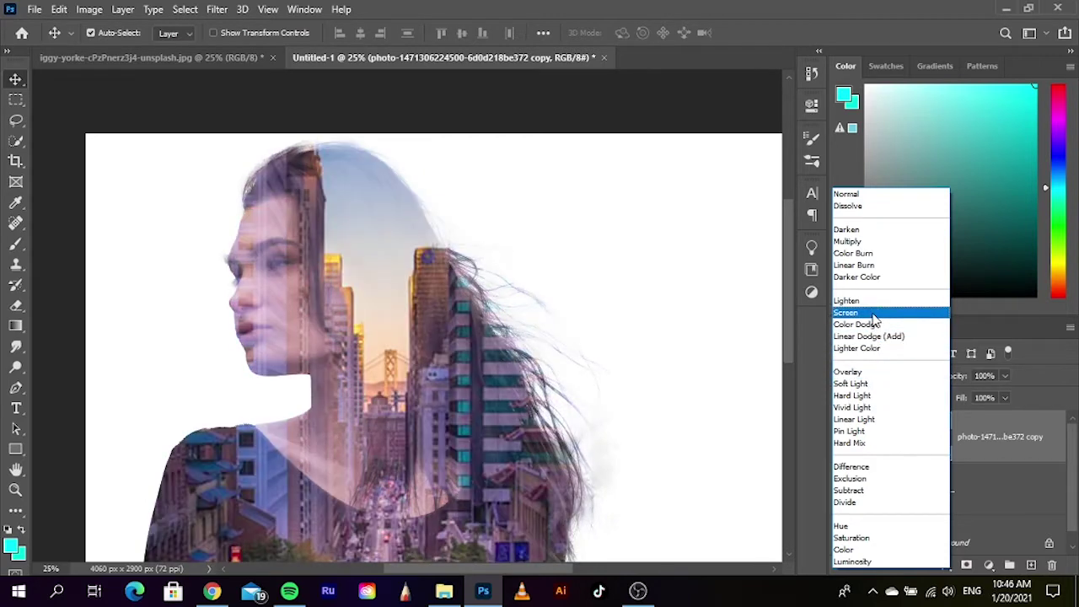
{"action": "left_click", "coordinate": [874, 320]}
{"action": "left_click_drag", "start_coordinate": [472, 437], "coordinate": [480, 390]}
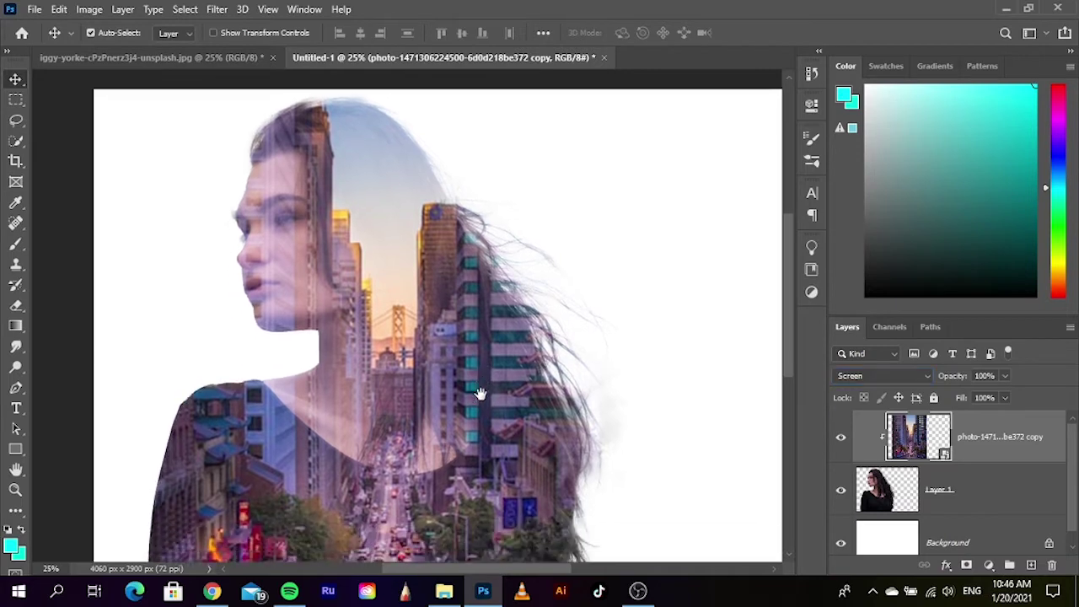
Add a Black & White adjustment layer, close its properties, and reselect the city copy layer
{"action": "left_click", "coordinate": [989, 565]}
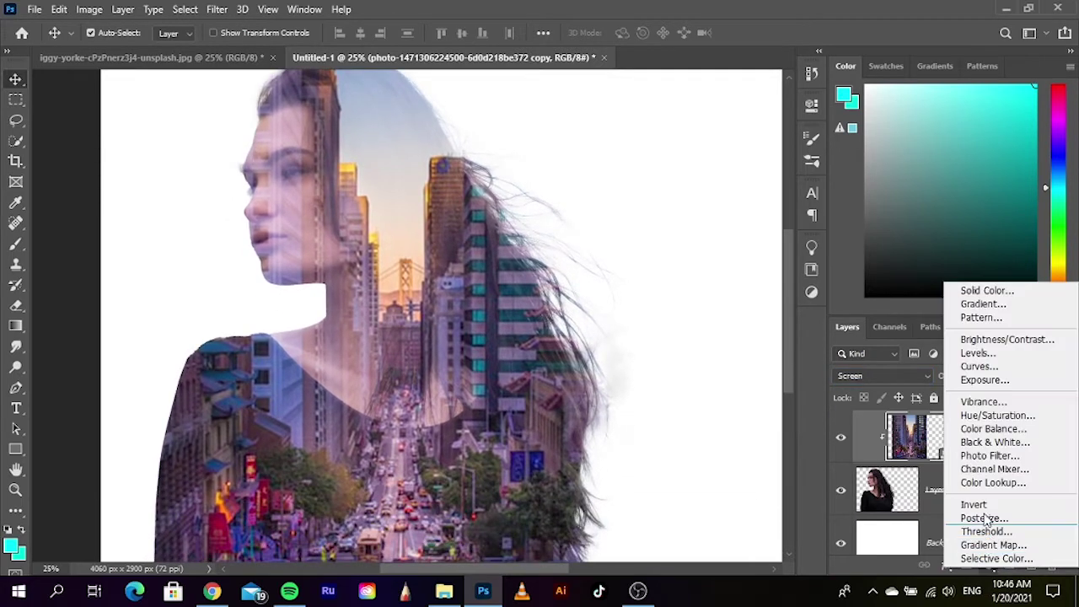
{"action": "left_click", "coordinate": [992, 444]}
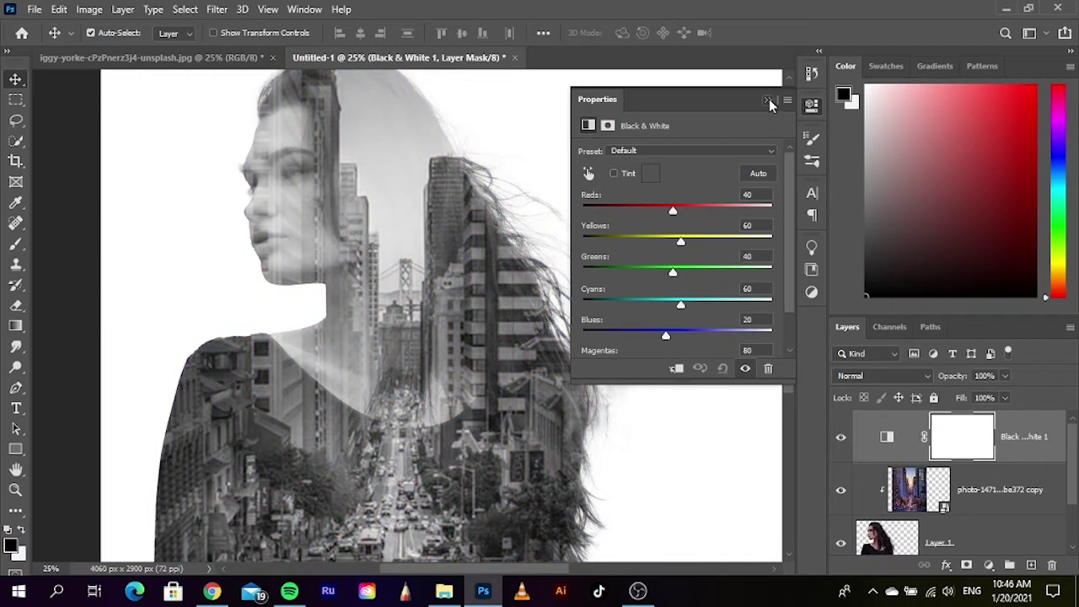
{"action": "left_click", "coordinate": [768, 100]}
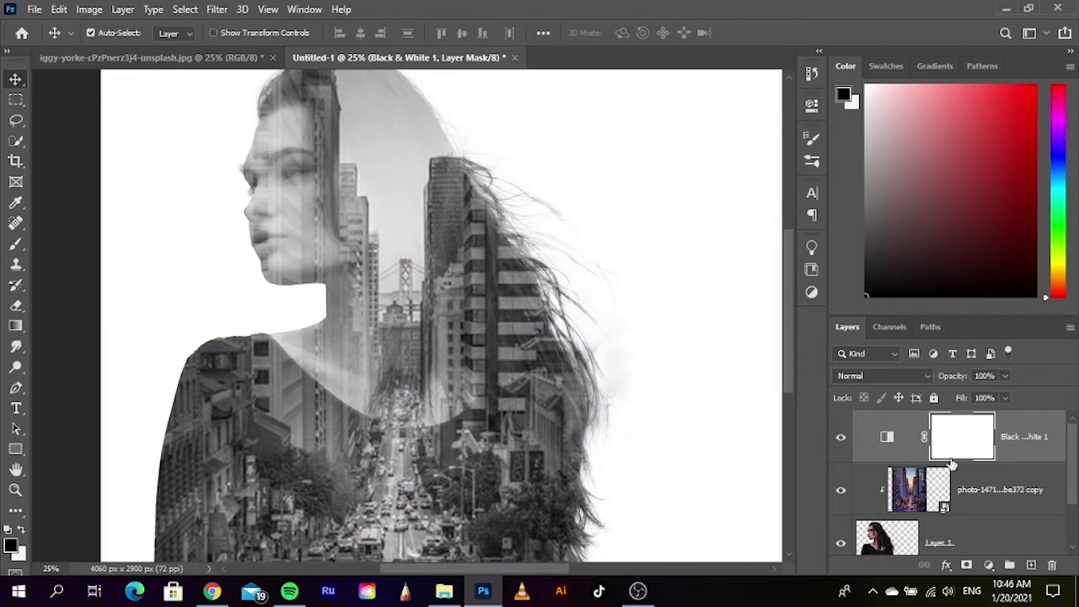
{"action": "left_click", "coordinate": [927, 503]}
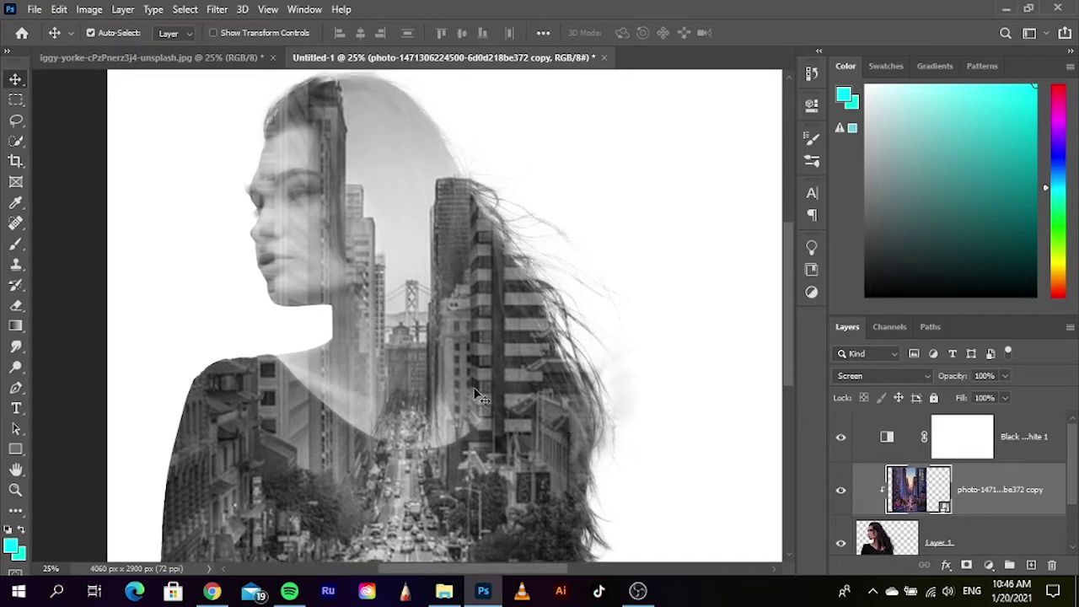
Mask the city layer and hide the city around the face and shoulder with a 1700 eraser
{"action": "left_click", "coordinate": [967, 565]}
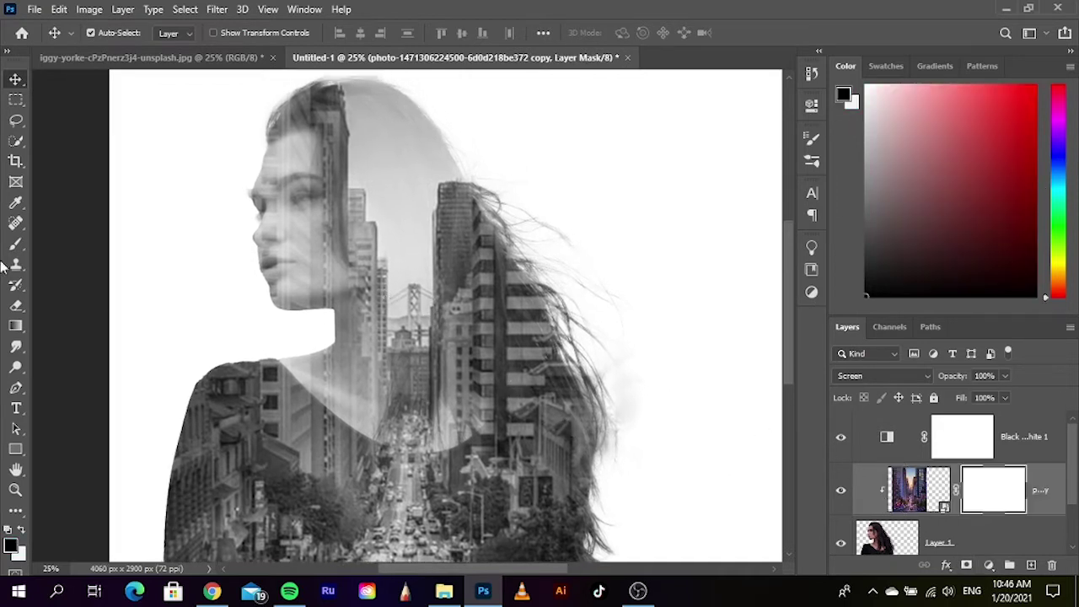
{"action": "left_click", "coordinate": [16, 307]}
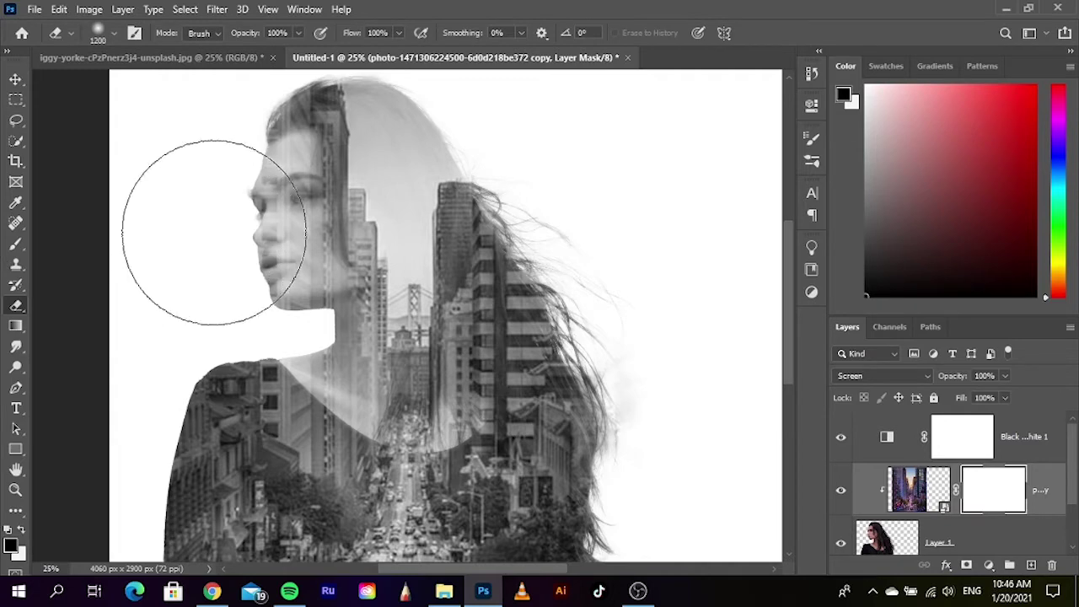
{"action": "key", "text": "bracketright"}
{"action": "key", "text": "bracketright"}
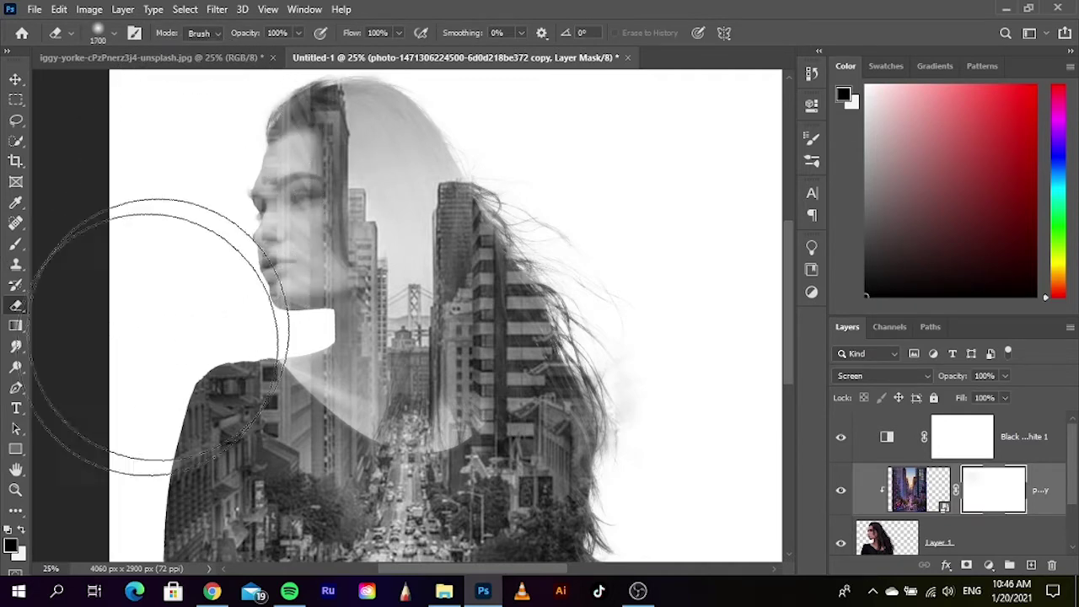
{"action": "left_click", "coordinate": [22, 530]}
{"action": "left_click_drag", "start_coordinate": [215, 196], "coordinate": [197, 120]}
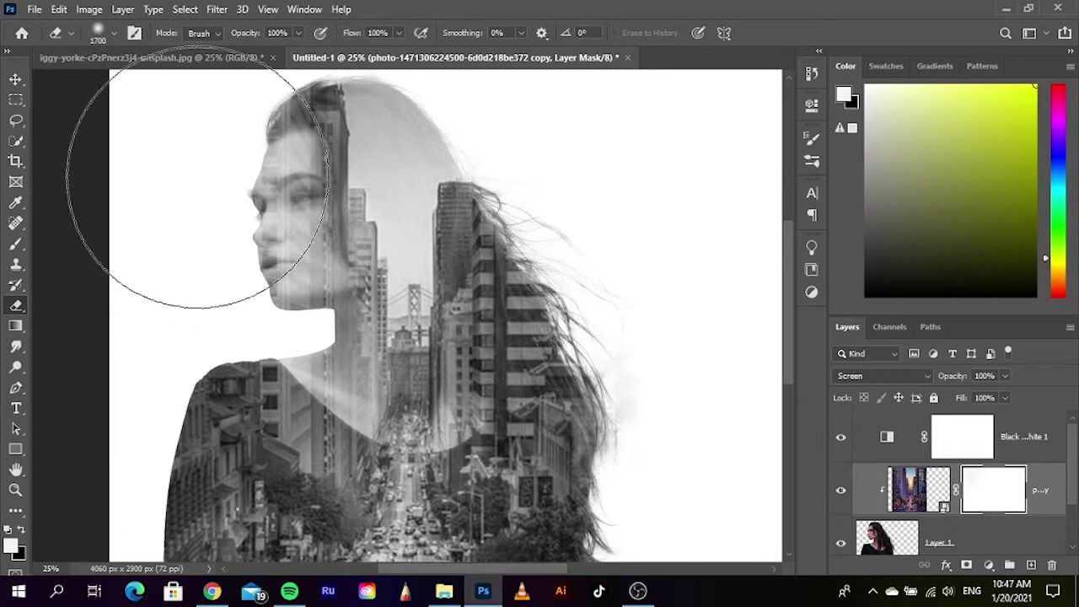
{"action": "mouse_move", "coordinate": [205, 289]}
{"action": "left_mouse_down"}
{"action": "mouse_move", "coordinate": [185, 289]}
{"action": "mouse_move", "coordinate": [183, 413]}
{"action": "left_mouse_up"}
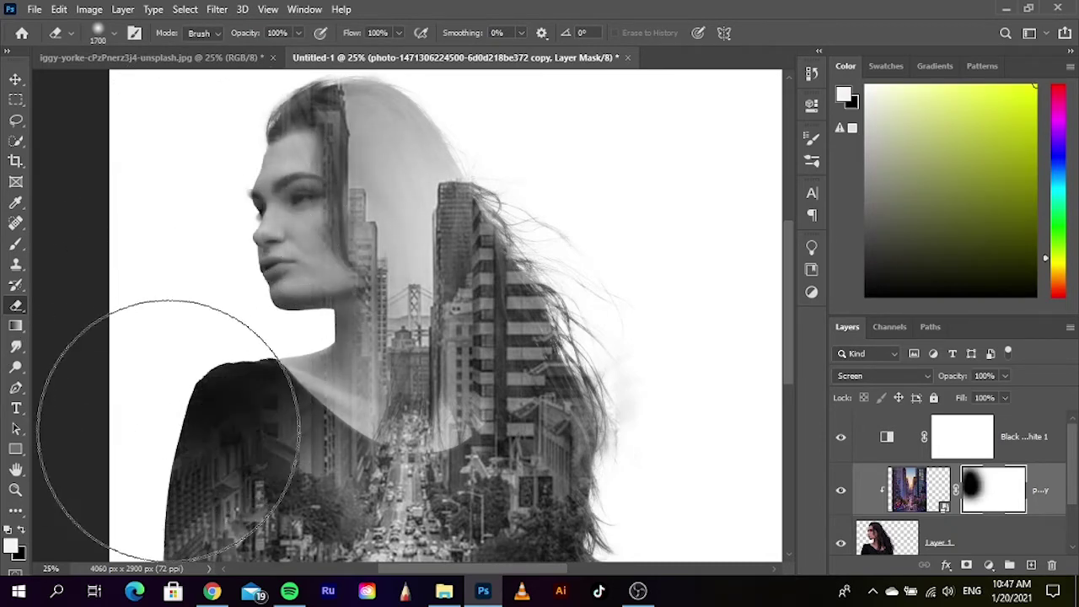
Bring back more of the city over the sweater
{"action": "mouse_move", "coordinate": [236, 452]}
{"action": "left_mouse_down"}
{"action": "mouse_move", "coordinate": [253, 284]}
{"action": "mouse_move", "coordinate": [268, 289]}
{"action": "left_mouse_up"}
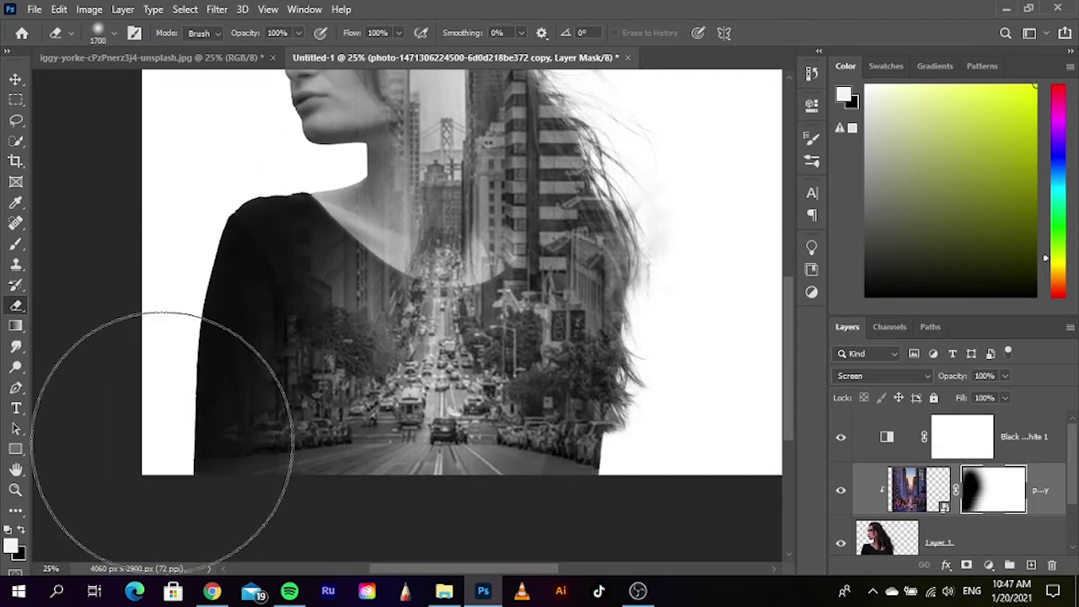
{"action": "left_click_drag", "start_coordinate": [253, 268], "coordinate": [258, 288]}
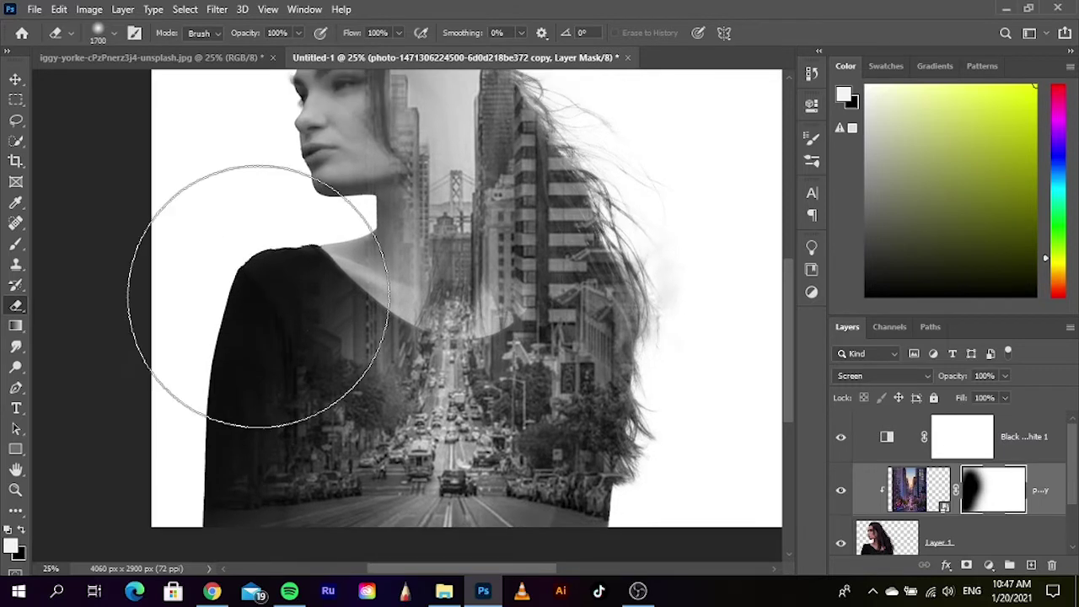
{"action": "key", "text": "x"}
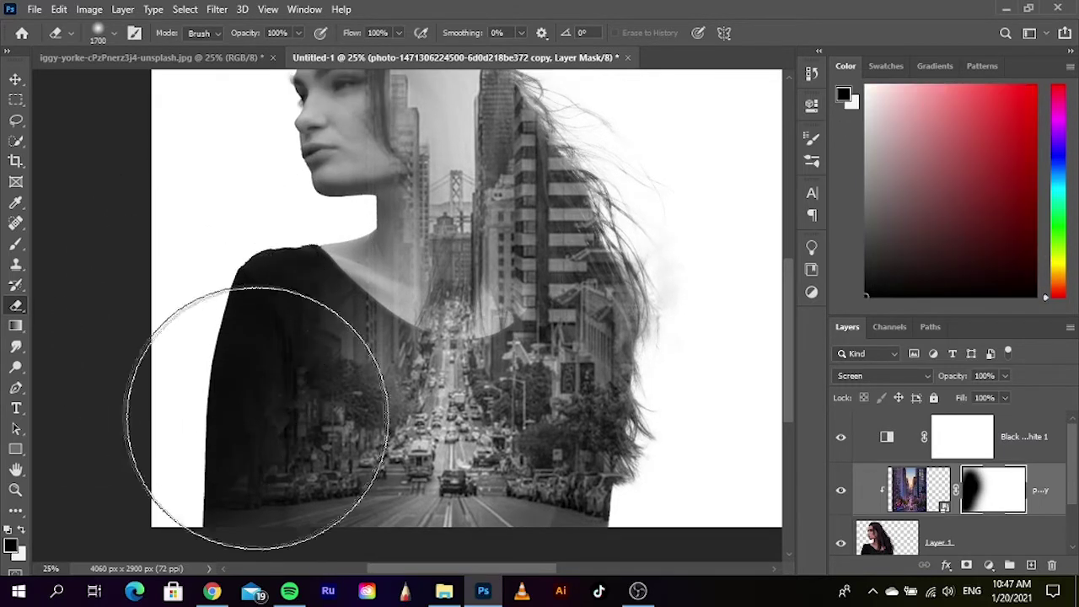
{"action": "left_click_drag", "start_coordinate": [351, 407], "coordinate": [335, 450]}
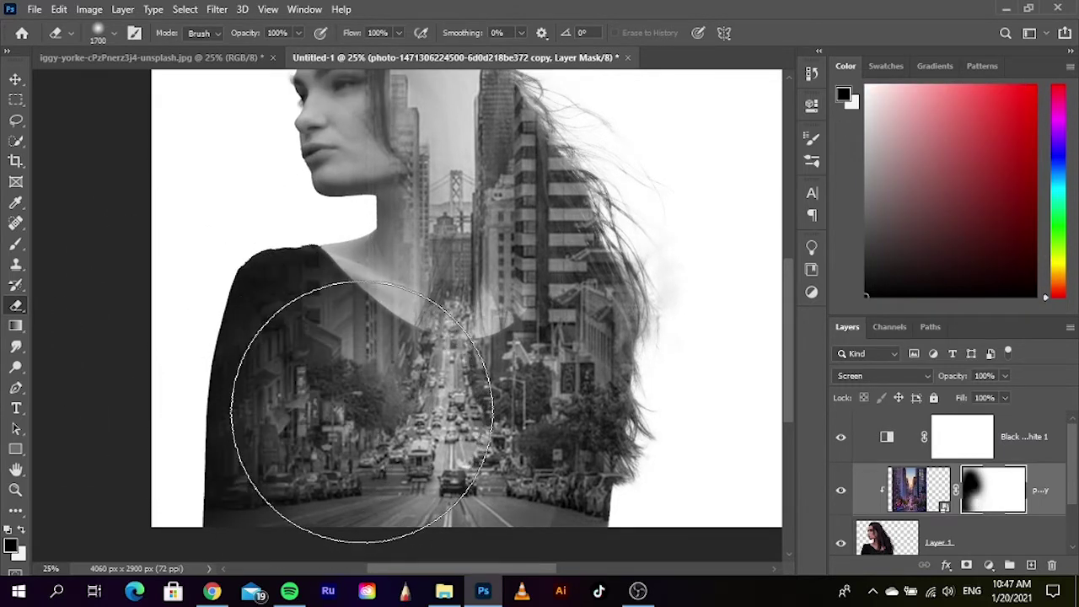
{"action": "left_click_drag", "start_coordinate": [416, 312], "coordinate": [463, 331]}
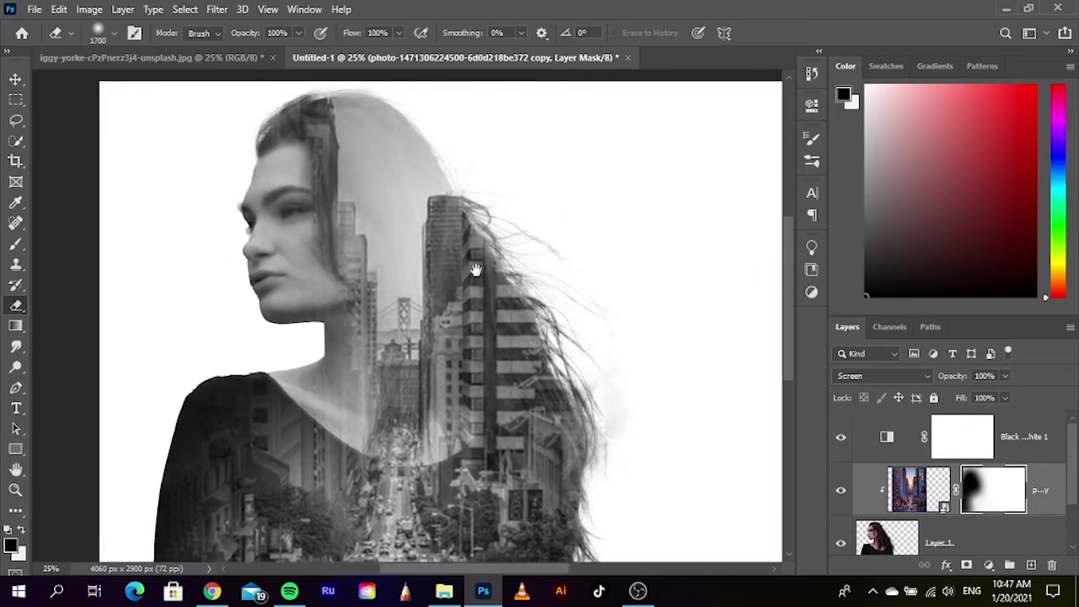
{"action": "scroll", "coordinate": [279, 248], "scroll_direction": "up", "scroll_amount": 1}
{"action": "left_click_drag", "start_coordinate": [278, 249], "coordinate": [327, 302]}
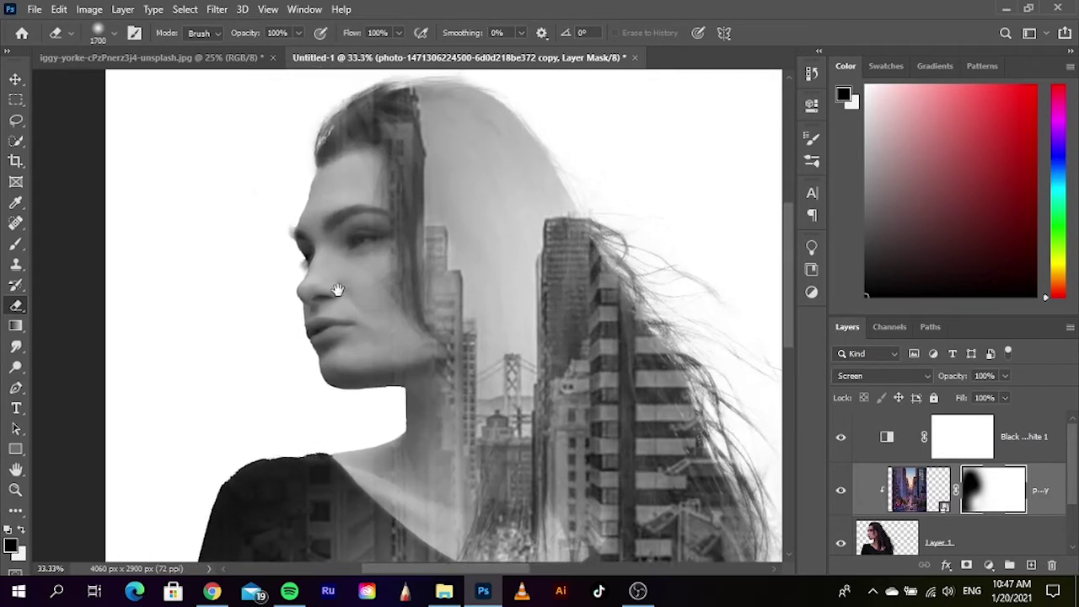
Try fading the city over the face at size 1400, undo it, zoom out, and deselect
{"action": "key", "text": "bracketleft"}
{"action": "key", "text": "bracketleft"}
{"action": "key", "text": "bracketleft"}
{"action": "key", "text": "bracketleft"}
{"action": "key", "text": "bracketleft"}
{"action": "key", "text": "bracketleft"}
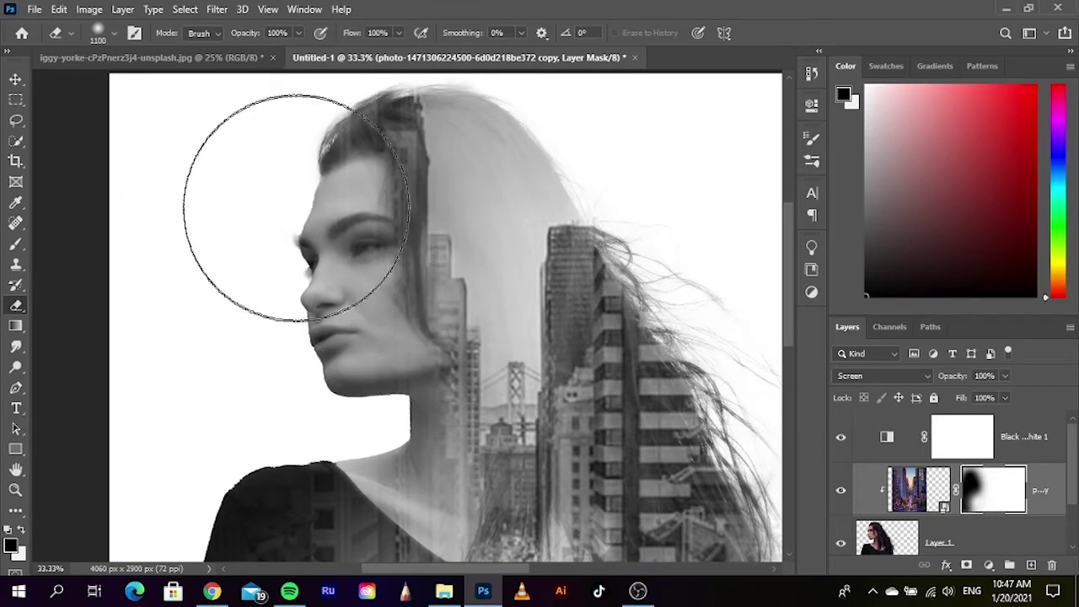
{"action": "left_click_drag", "start_coordinate": [265, 188], "coordinate": [278, 211]}
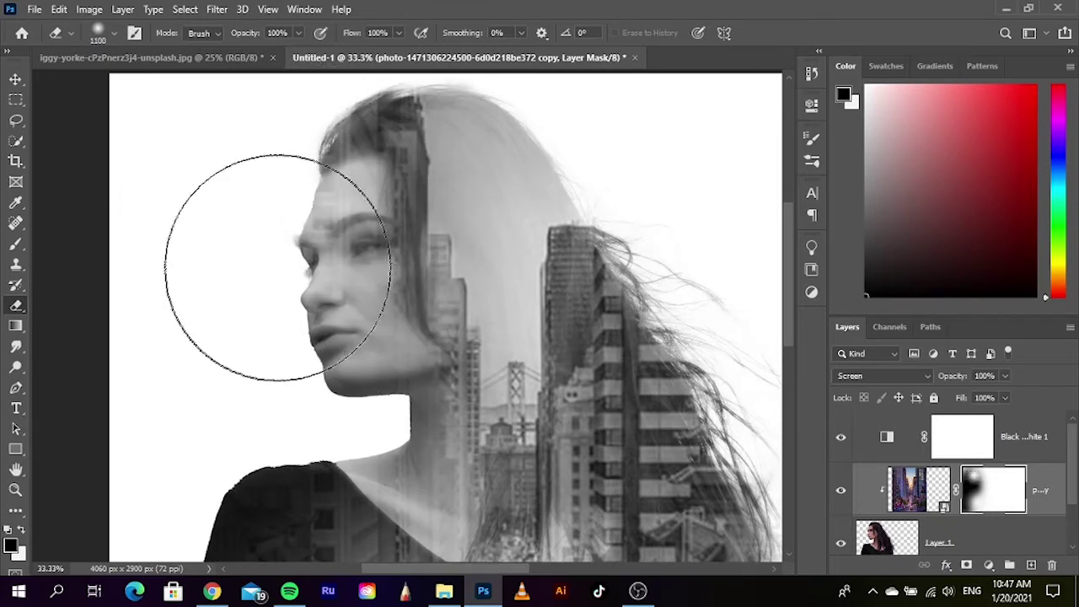
{"action": "key", "text": "ctrl+z"}
{"action": "key", "text": "x"}
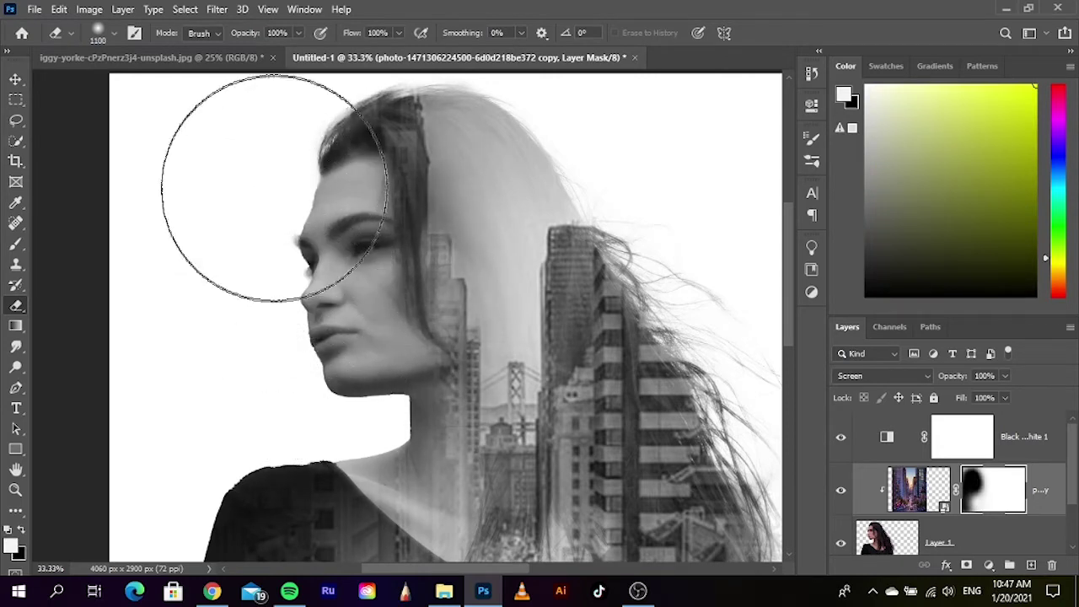
{"action": "key", "text": "ctrl+minus"}
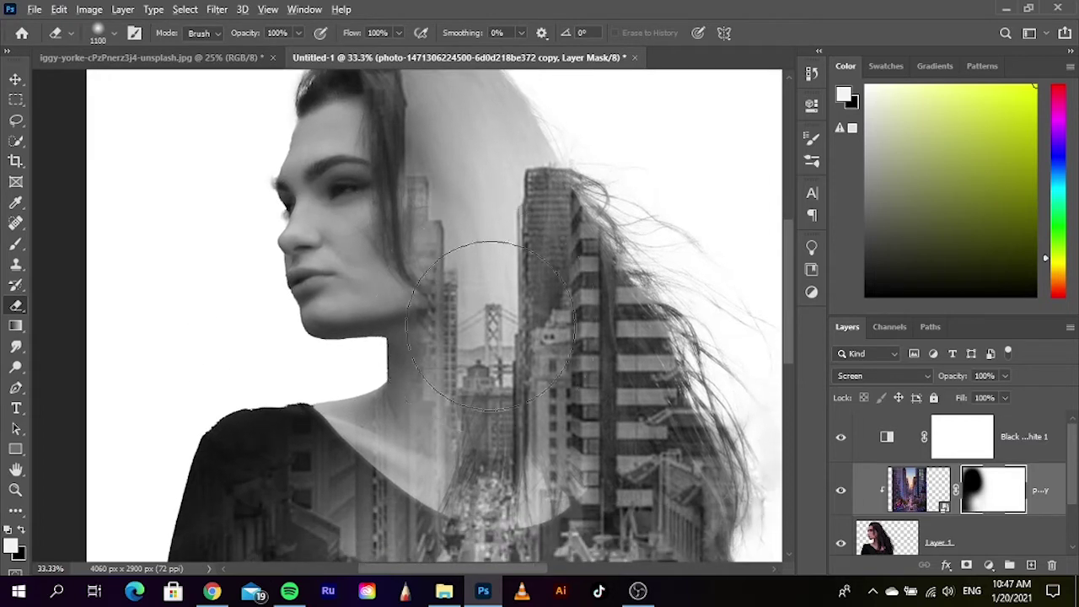
{"action": "key", "text": "ctrl+minus"}
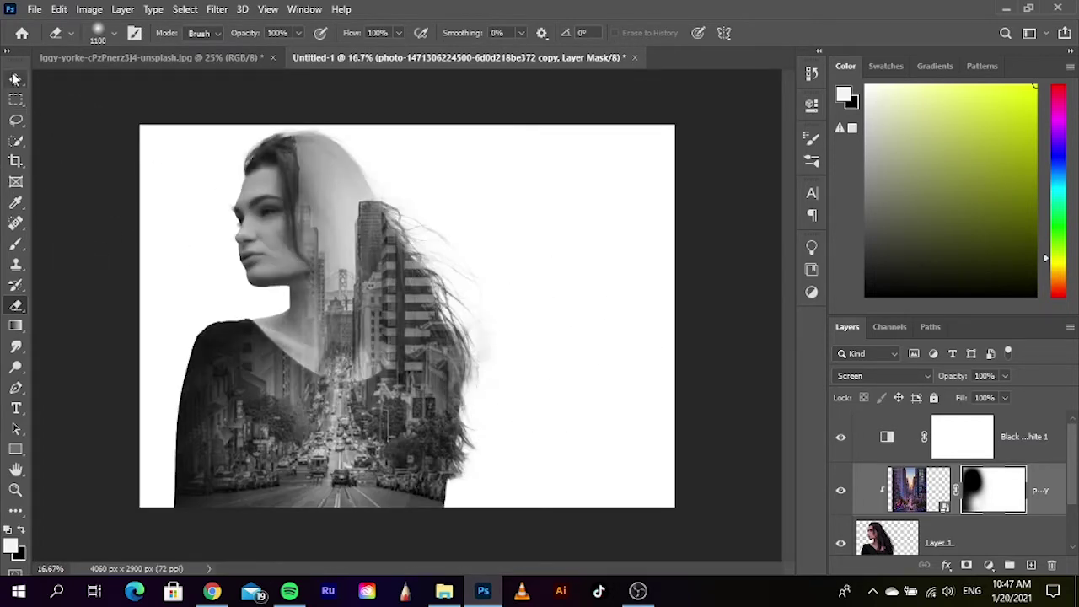
{"action": "left_click", "coordinate": [15, 78]}
{"action": "left_click", "coordinate": [712, 451]}
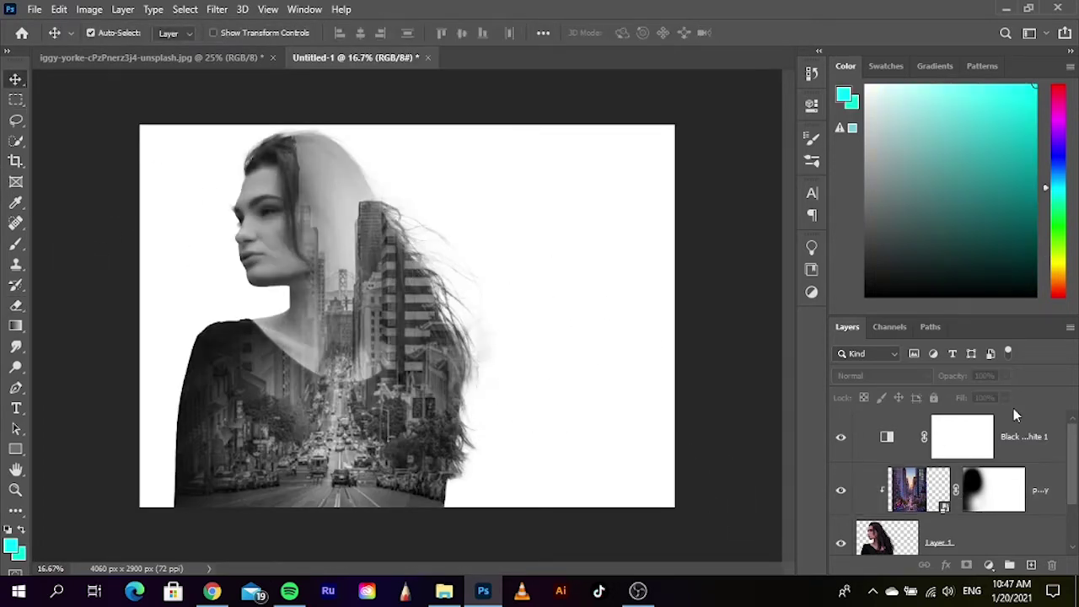
Add a new layer and paint a yellow glow over the right side with a 2200 px brush
{"action": "left_click", "coordinate": [1030, 564]}
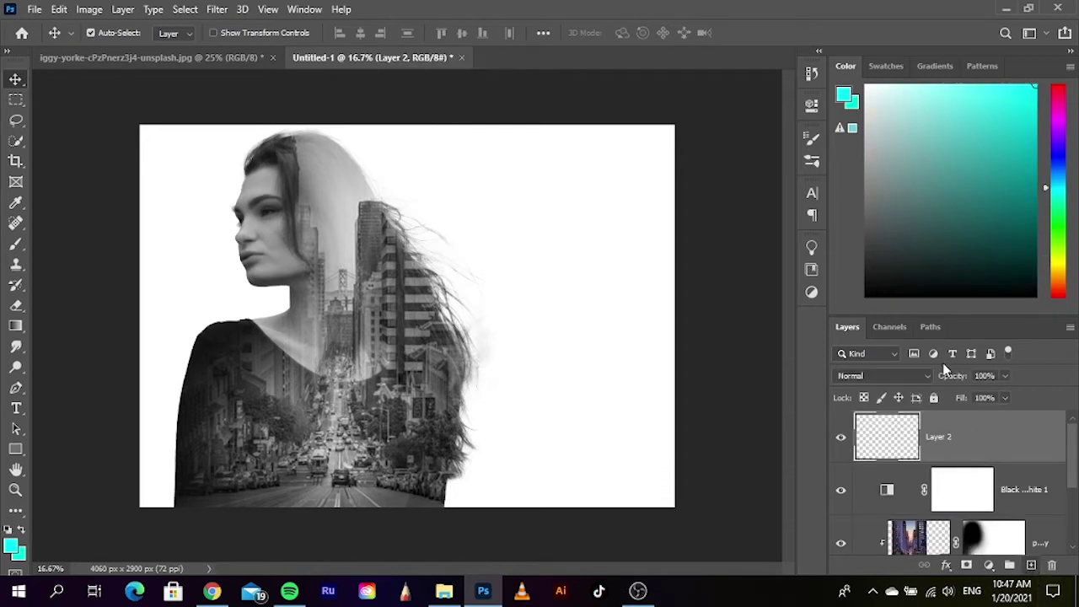
{"action": "left_click", "coordinate": [15, 245]}
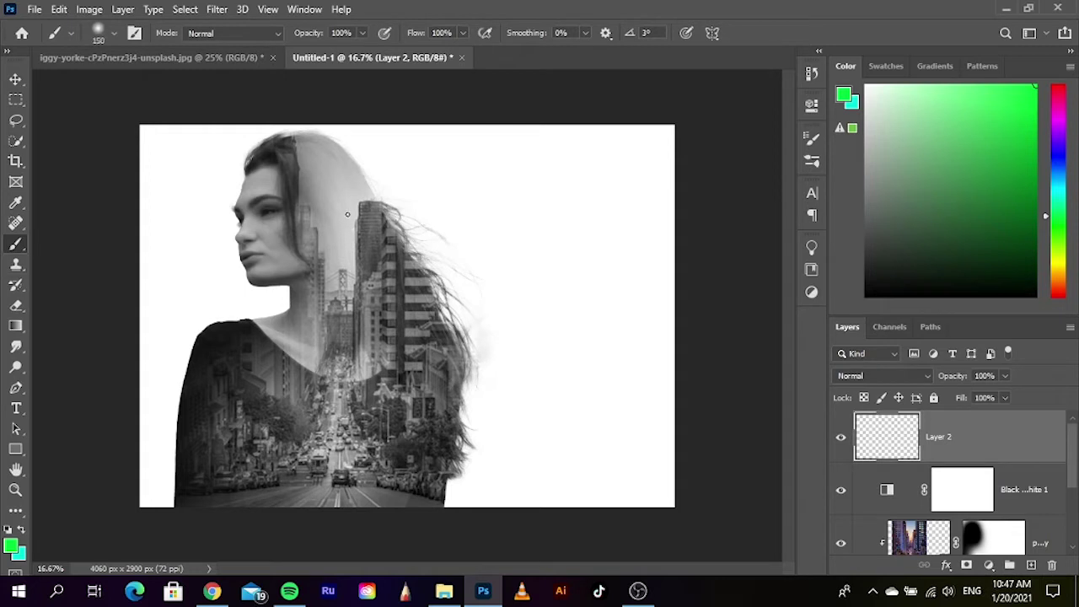
{"action": "key", "text": "bracketright"}
{"action": "key", "text": "bracketright"}
{"action": "key", "text": "bracketright"}
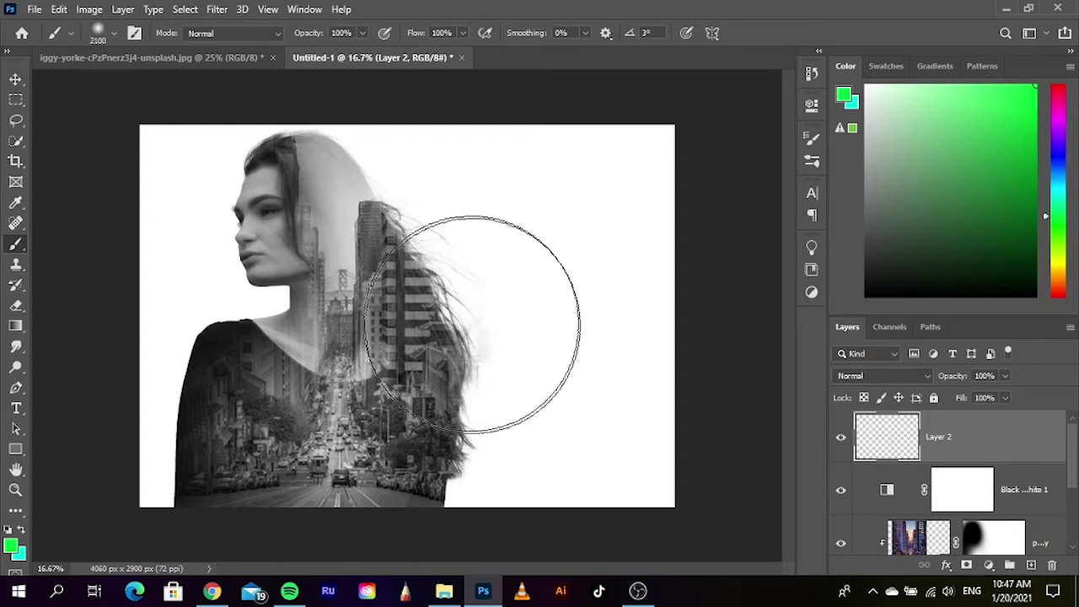
{"action": "left_click_drag", "start_coordinate": [1062, 221], "coordinate": [1059, 266]}
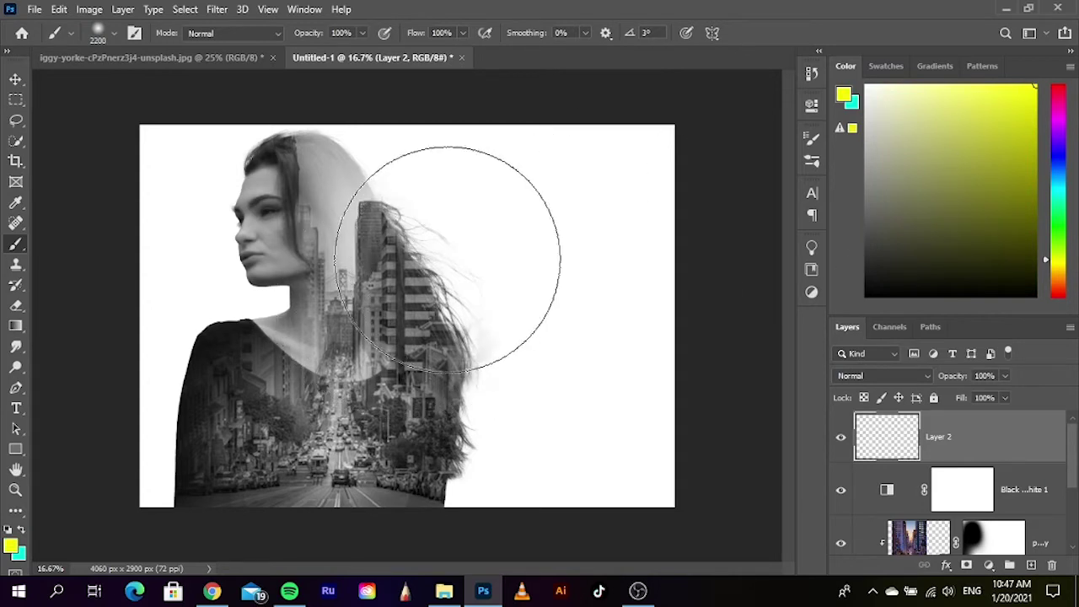
{"action": "mouse_move", "coordinate": [447, 258]}
{"action": "left_mouse_down"}
{"action": "mouse_move", "coordinate": [492, 431]}
{"action": "mouse_move", "coordinate": [469, 479]}
{"action": "left_mouse_up"}
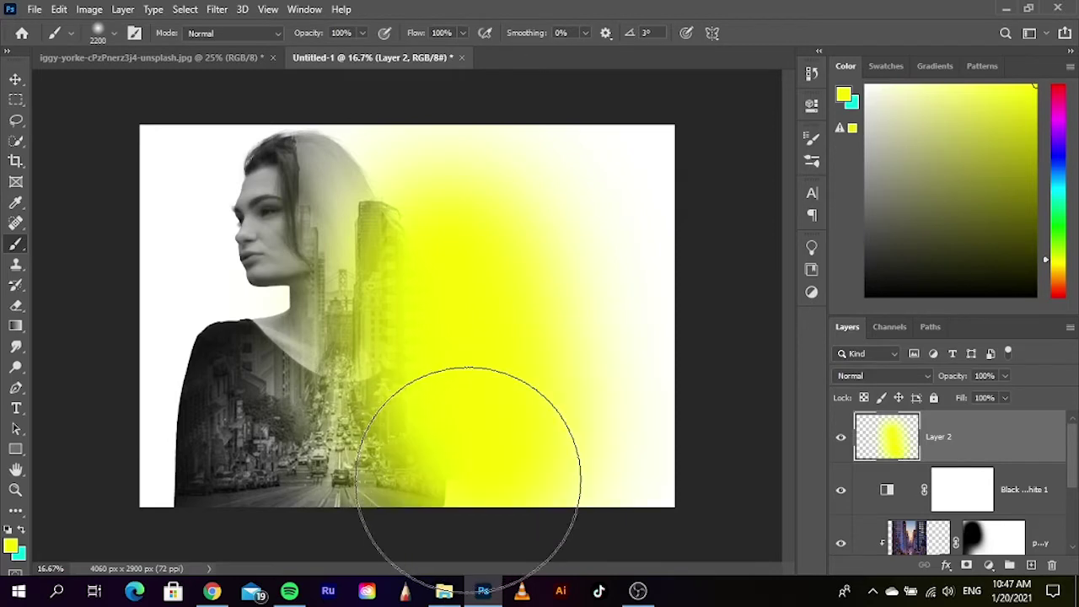
Set the layer to Soft Light and paint orange over the face, hair and lower shirt
{"action": "left_click", "coordinate": [885, 375]}
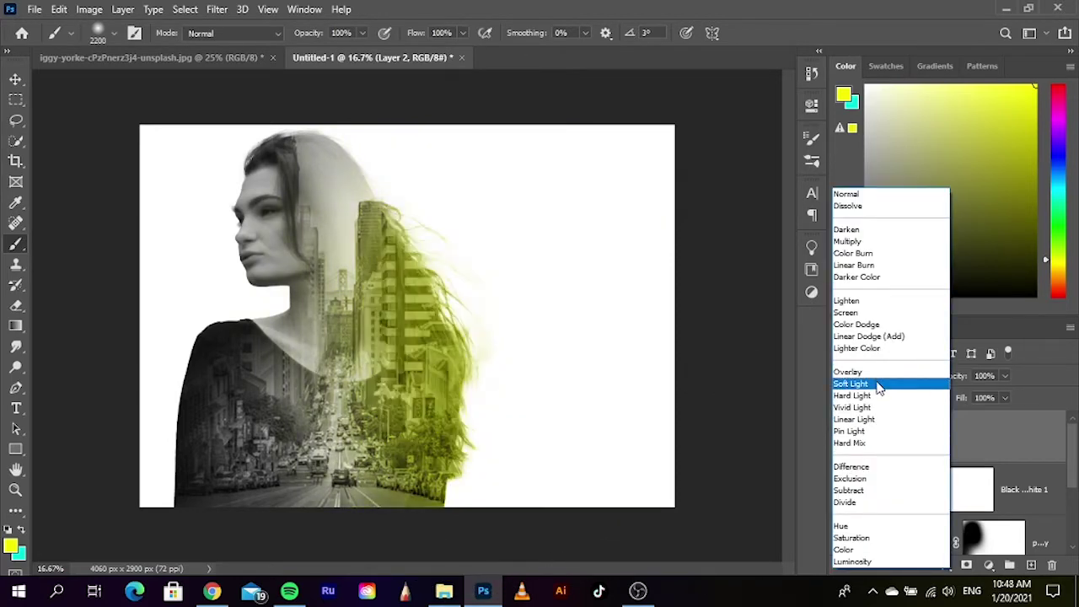
{"action": "left_click", "coordinate": [877, 385]}
{"action": "left_click_drag", "start_coordinate": [1050, 263], "coordinate": [1059, 276]}
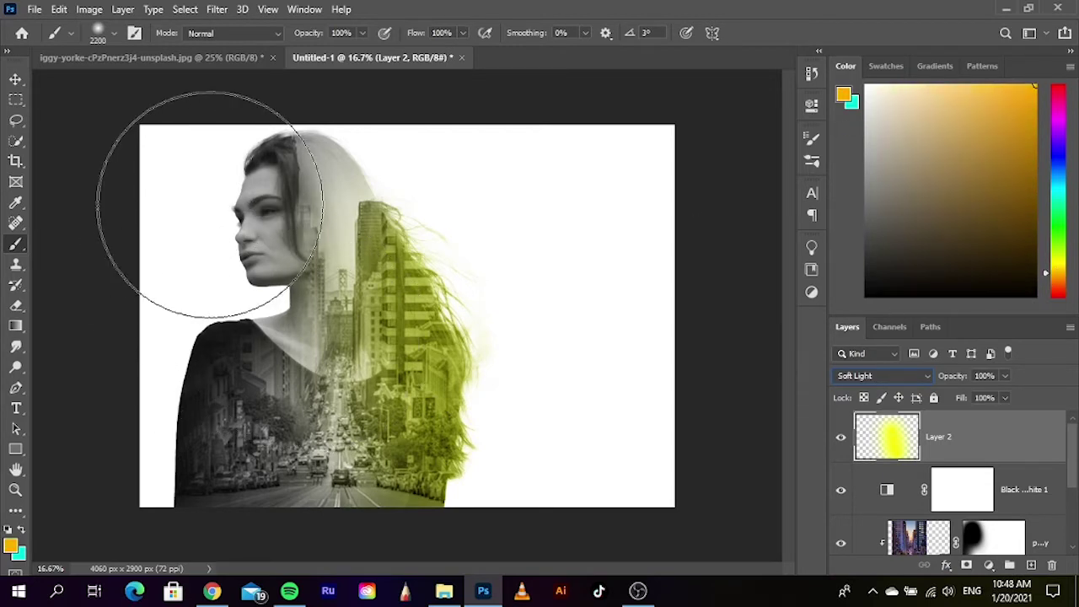
{"action": "left_click_drag", "start_coordinate": [234, 210], "coordinate": [193, 309]}
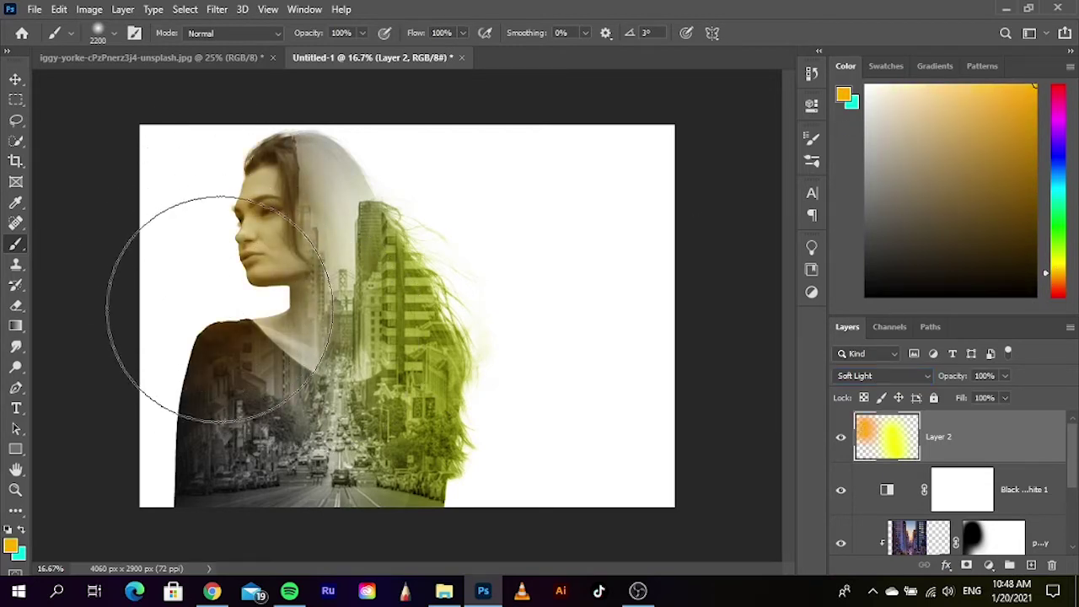
{"action": "mouse_move", "coordinate": [219, 390]}
{"action": "left_mouse_down"}
{"action": "mouse_move", "coordinate": [183, 467]}
{"action": "mouse_move", "coordinate": [422, 515]}
{"action": "left_mouse_up"}
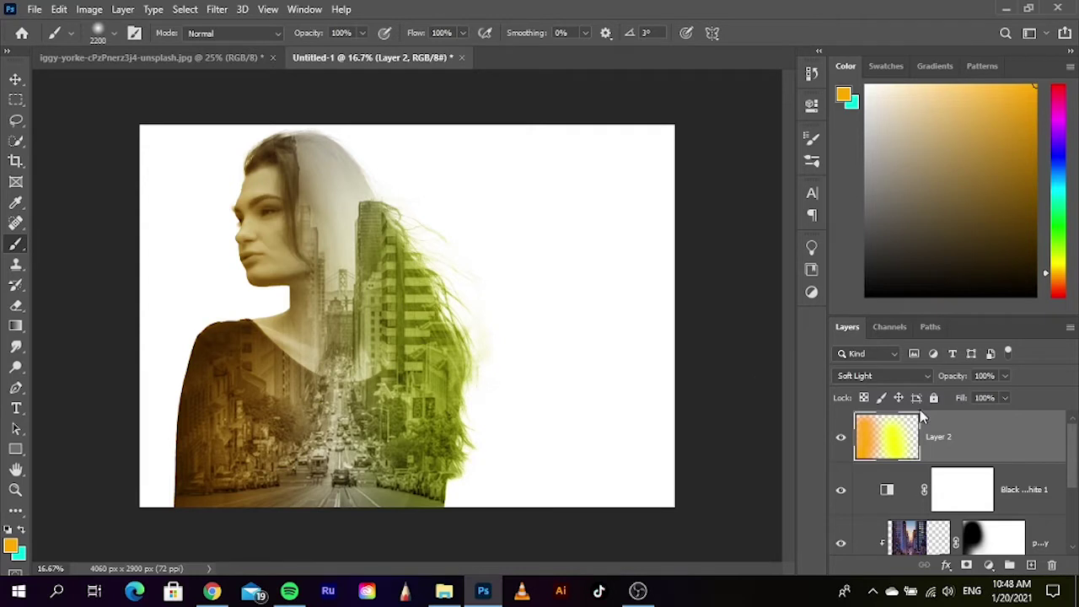
Add a new layer and paint blue over the woman's head and figure
{"action": "left_click", "coordinate": [1032, 565]}
{"action": "left_click_drag", "start_coordinate": [1059, 281], "coordinate": [1061, 171]}
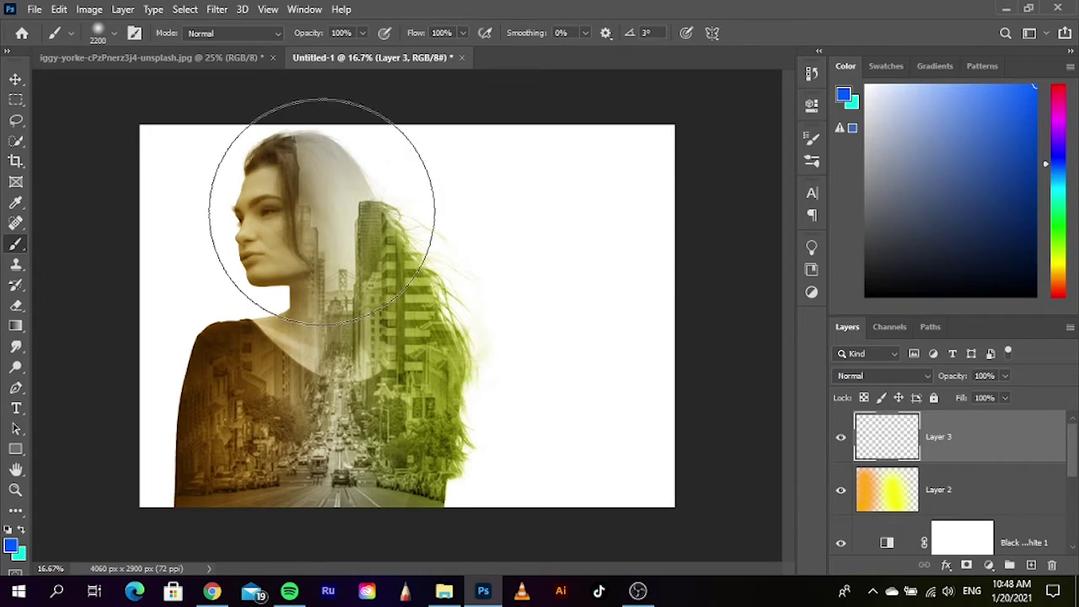
{"action": "left_click", "coordinate": [325, 198]}
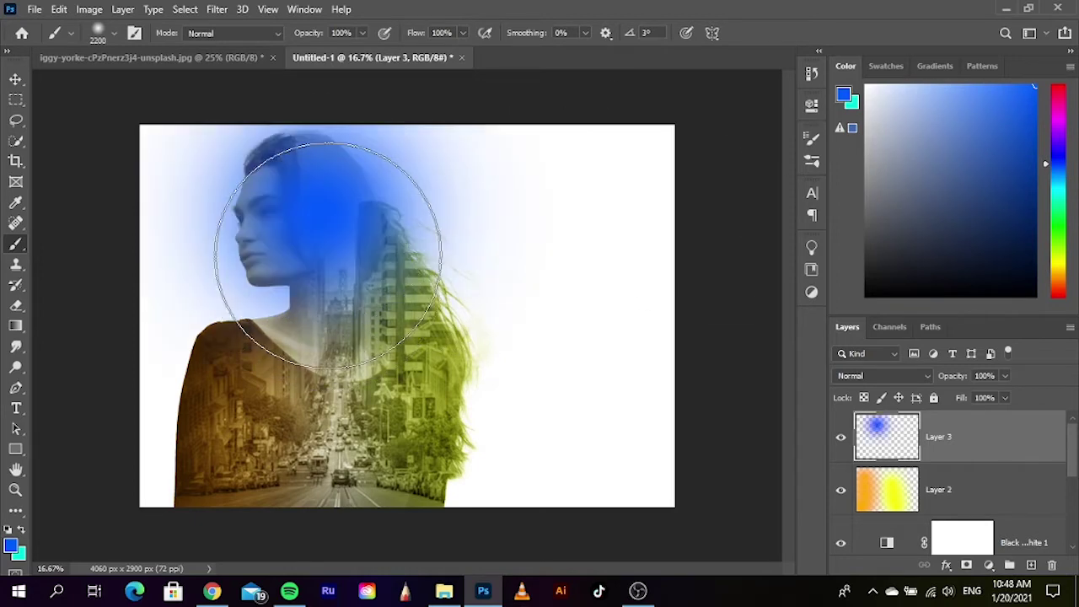
{"action": "mouse_move", "coordinate": [322, 284]}
{"action": "left_mouse_down"}
{"action": "mouse_move", "coordinate": [320, 458]}
{"action": "mouse_move", "coordinate": [337, 458]}
{"action": "left_mouse_up"}
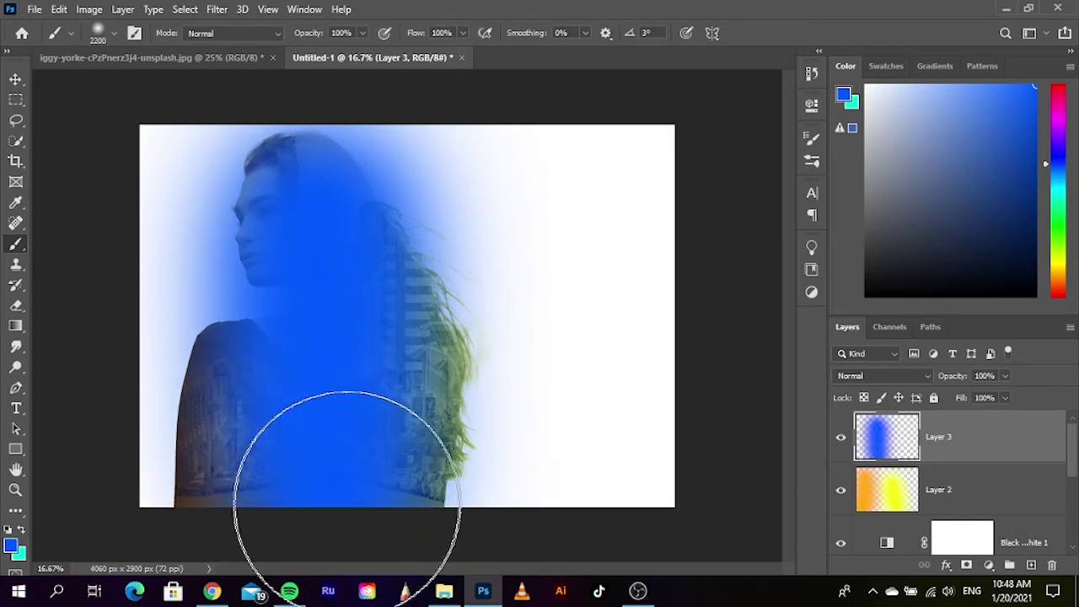
Set the blue layer's blend mode to Overlay, then deselect it with the Move tool
{"action": "left_click", "coordinate": [885, 376]}
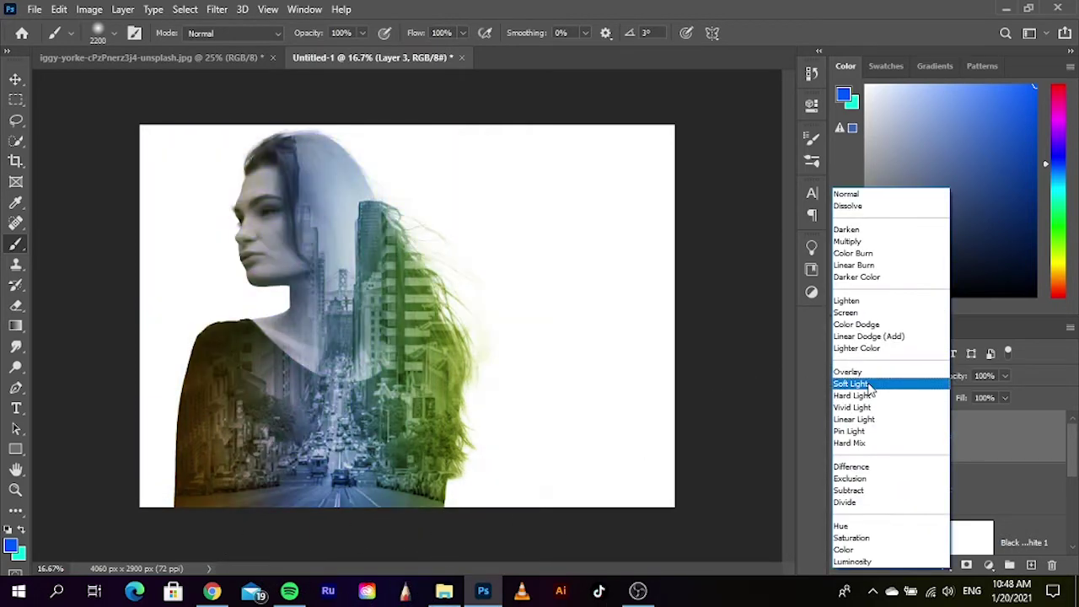
{"action": "key", "text": "Up"}
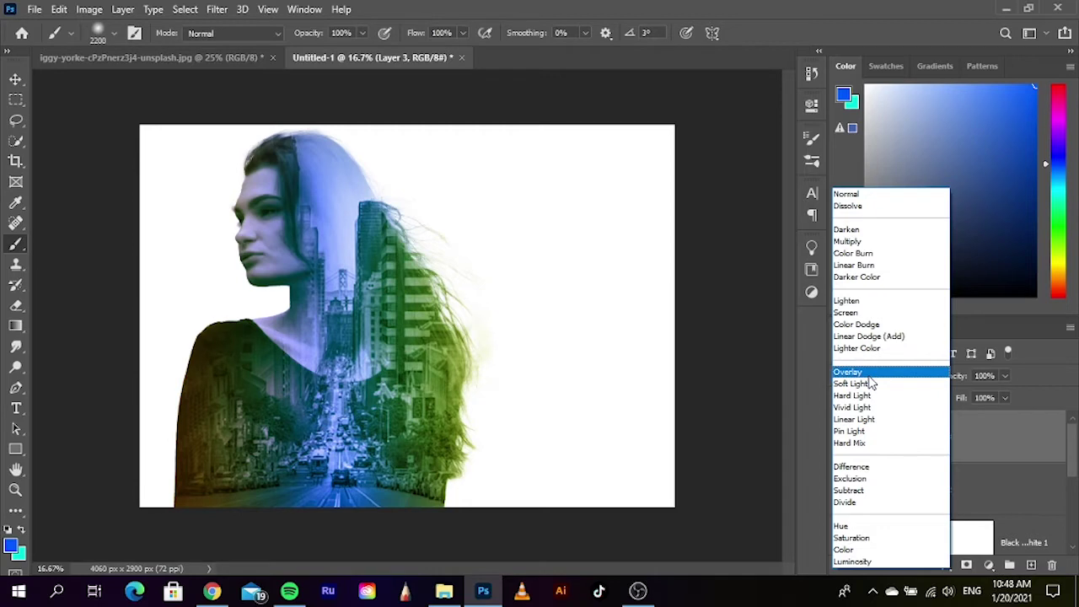
{"action": "key", "text": "Return"}
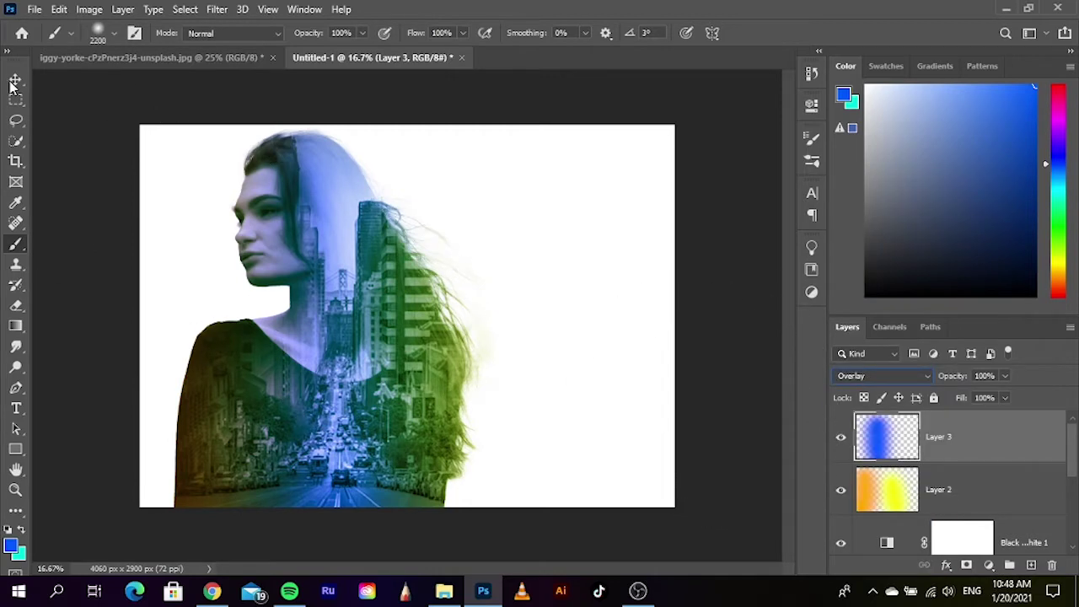
{"action": "left_click", "coordinate": [14, 80]}
{"action": "left_click", "coordinate": [700, 384]}
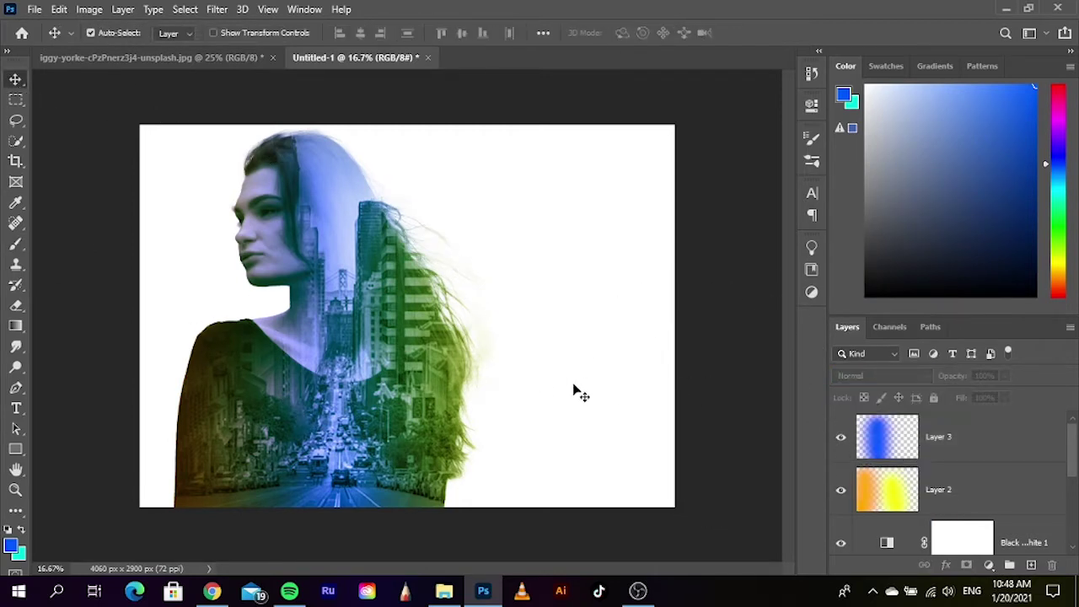
Select Layer 1, the woman's portrait, and add a blank white layer mask
{"action": "scroll", "coordinate": [358, 239], "scroll_direction": "up", "scroll_amount": 1}
{"action": "scroll", "coordinate": [357, 212], "scroll_direction": "up", "scroll_amount": 1}
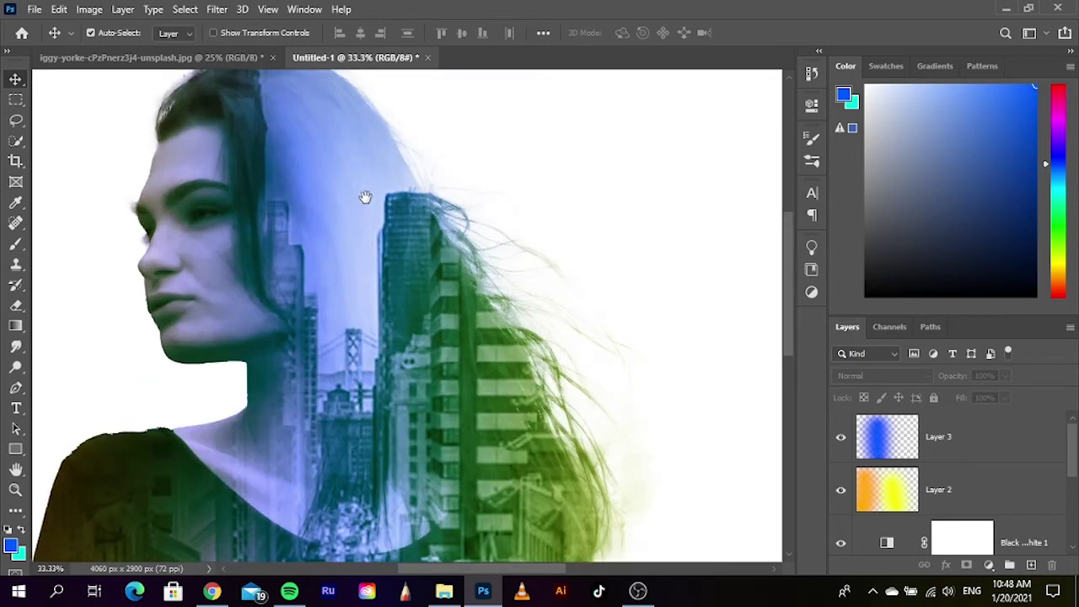
{"action": "scroll", "coordinate": [972, 512], "scroll_direction": "down", "scroll_amount": 1}
{"action": "scroll", "coordinate": [972, 511], "scroll_direction": "down", "scroll_amount": 1}
{"action": "scroll", "coordinate": [961, 506], "scroll_direction": "down", "scroll_amount": 1}
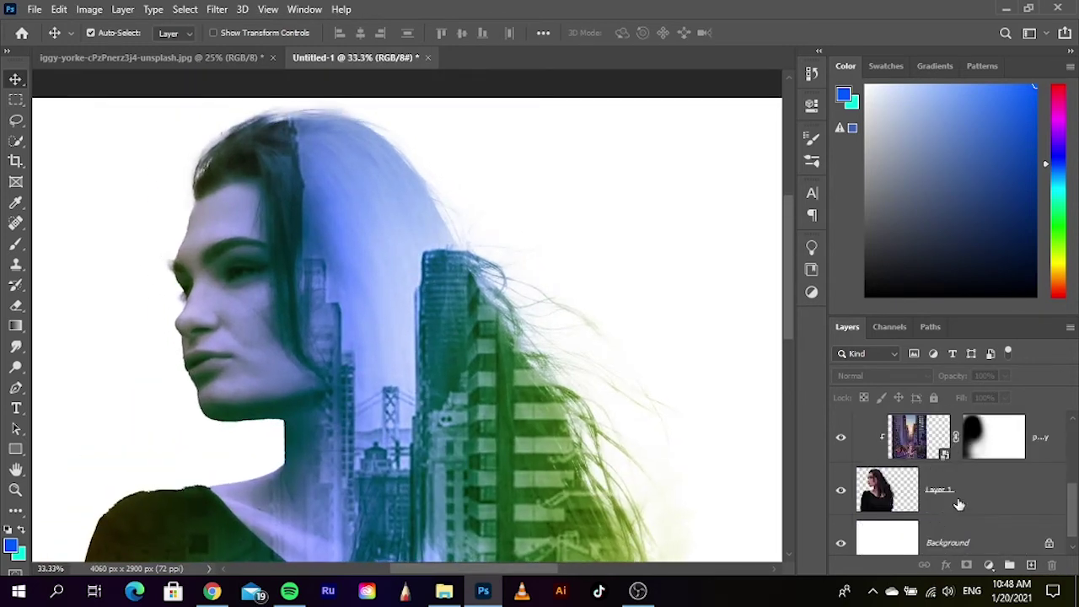
{"action": "left_click", "coordinate": [972, 507]}
{"action": "left_click", "coordinate": [990, 565]}
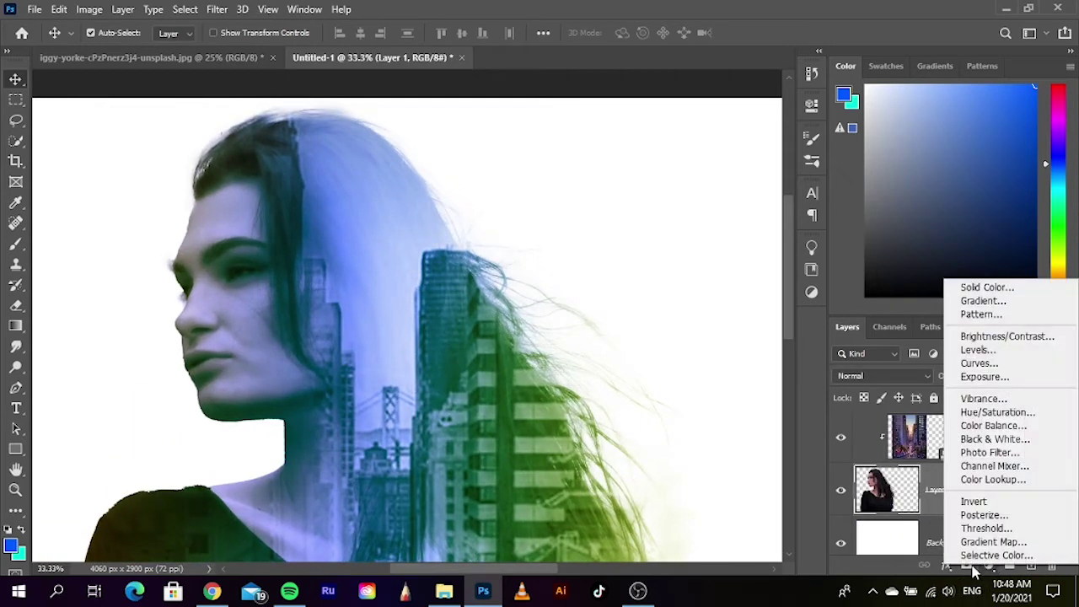
{"action": "left_click", "coordinate": [878, 569]}
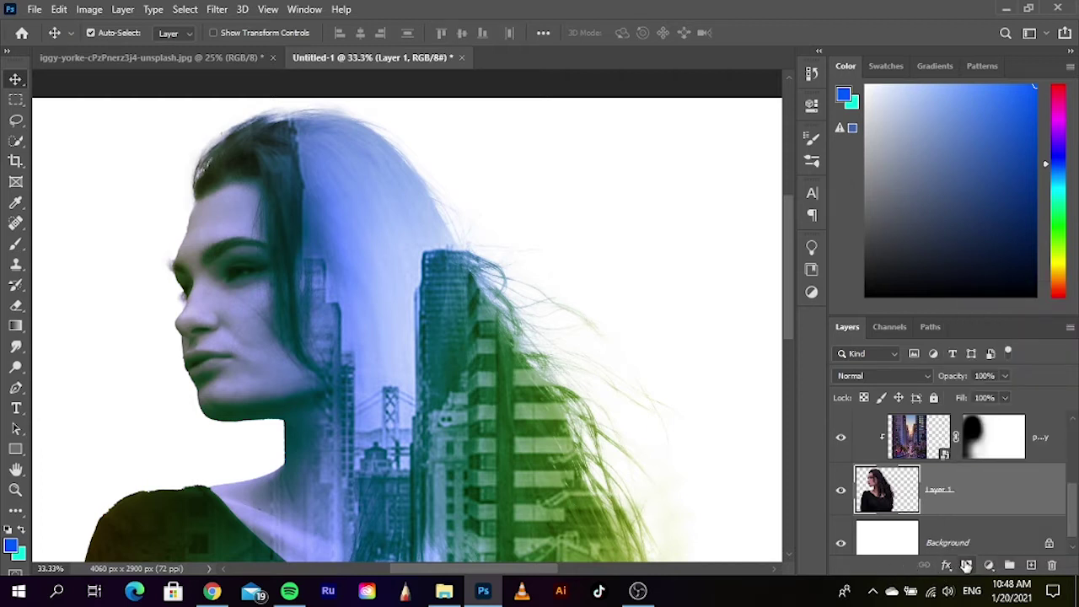
{"action": "left_click", "coordinate": [966, 565]}
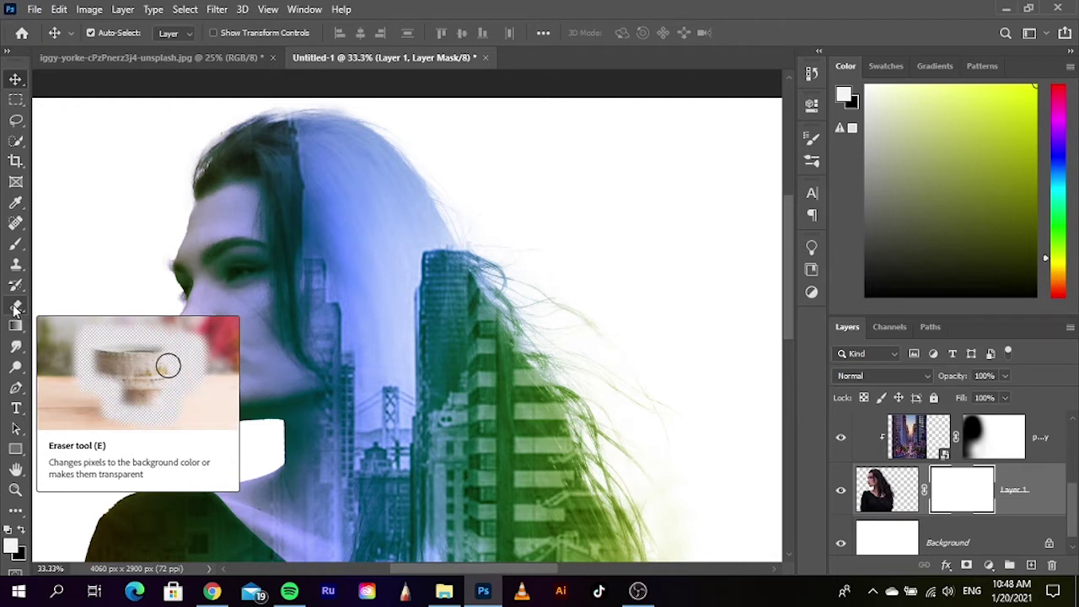
Erase the hair top and blue haze on Layer 1's mask, shrinking the brush from 900 to 600
{"action": "left_click", "coordinate": [15, 307]}
{"action": "scroll", "coordinate": [346, 219], "scroll_direction": "up", "scroll_amount": 2}
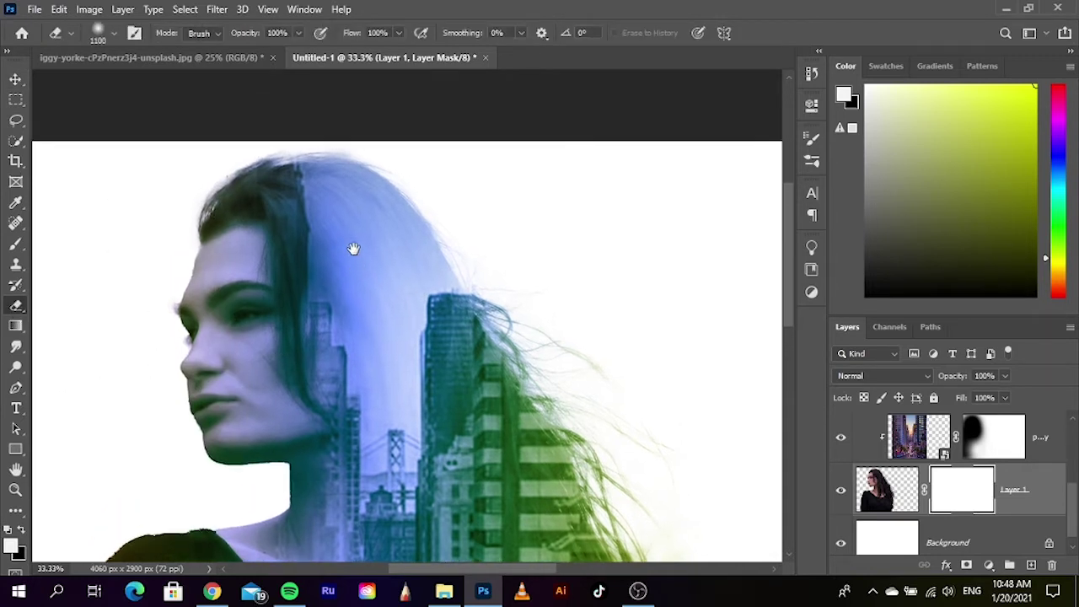
{"action": "key", "text": "bracketleft"}
{"action": "key", "text": "bracketleft"}
{"action": "left_click", "coordinate": [419, 181]}
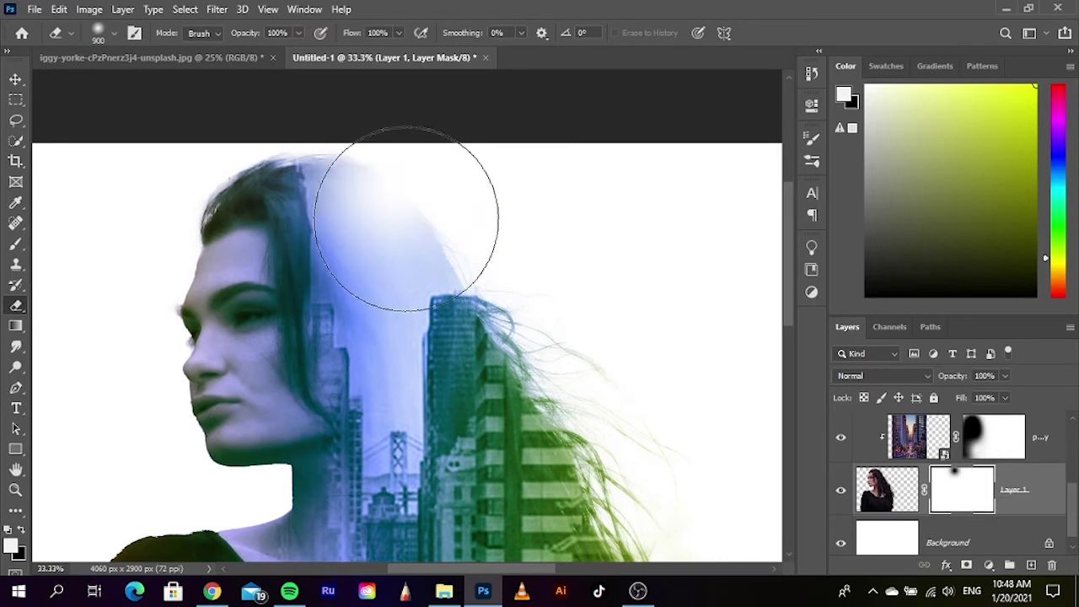
{"action": "left_click_drag", "start_coordinate": [406, 218], "coordinate": [443, 186]}
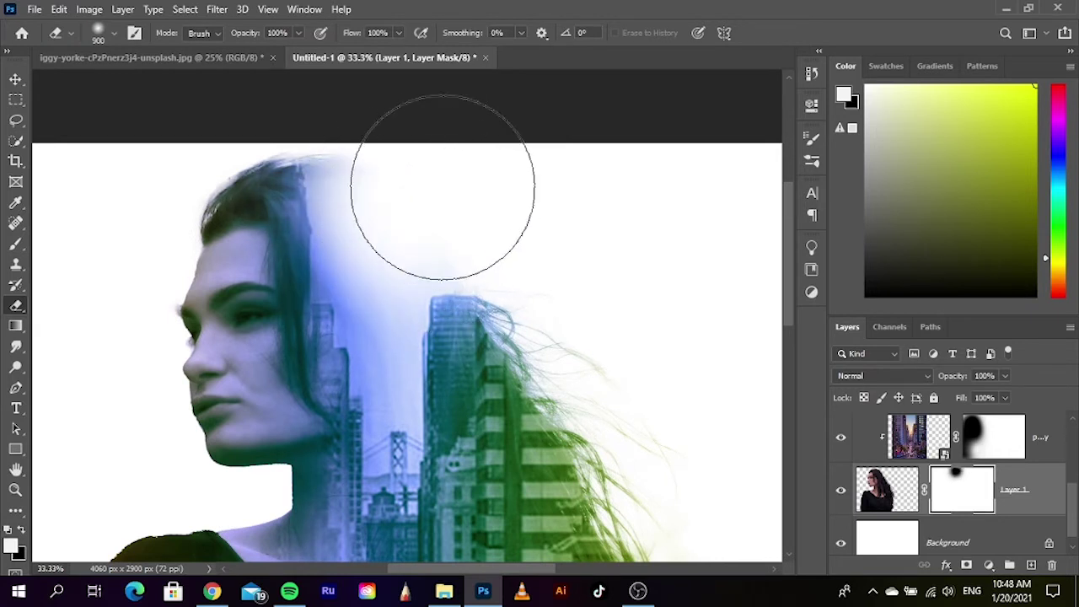
{"action": "key", "text": "bracketleft"}
{"action": "key", "text": "bracketleft"}
{"action": "left_click_drag", "start_coordinate": [361, 156], "coordinate": [367, 143]}
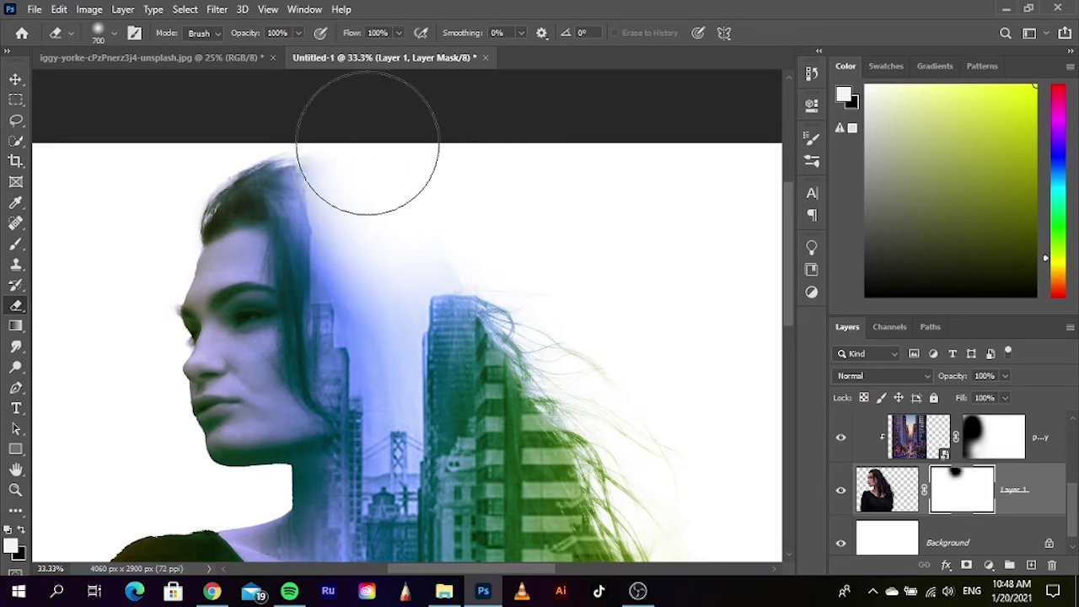
{"action": "key", "text": "bracketleft"}
{"action": "left_click_drag", "start_coordinate": [375, 241], "coordinate": [408, 257]}
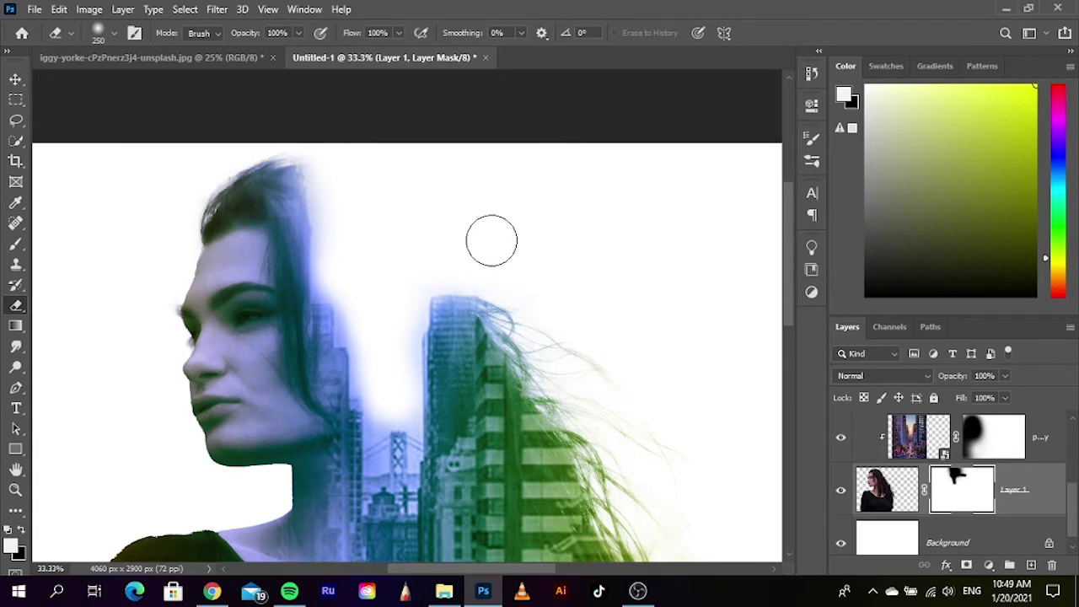
Zoom out to view the whole composition and deselect all layers
{"action": "left_click_drag", "start_coordinate": [553, 424], "coordinate": [532, 330]}
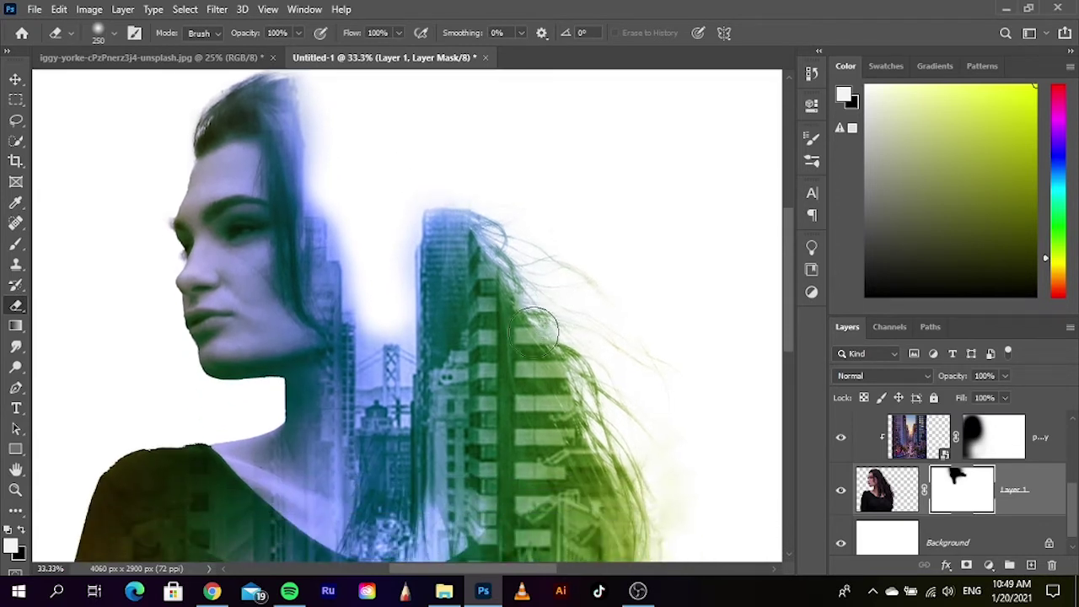
{"action": "left_click", "coordinate": [17, 80]}
{"action": "key", "text": "ctrl+minus"}
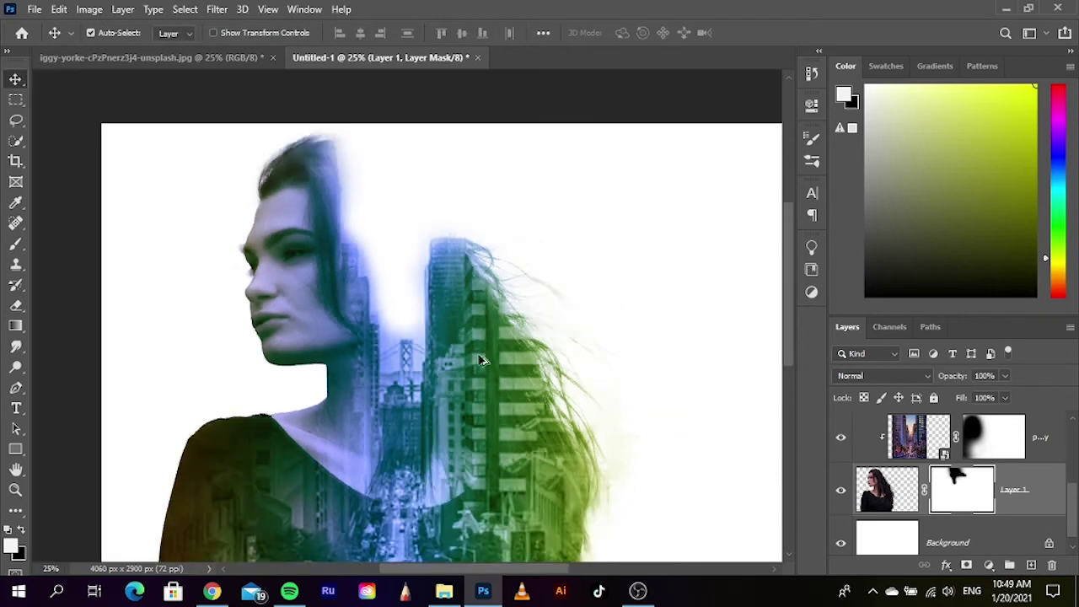
{"action": "key", "text": "ctrl+minus"}
{"action": "left_click", "coordinate": [725, 382]}
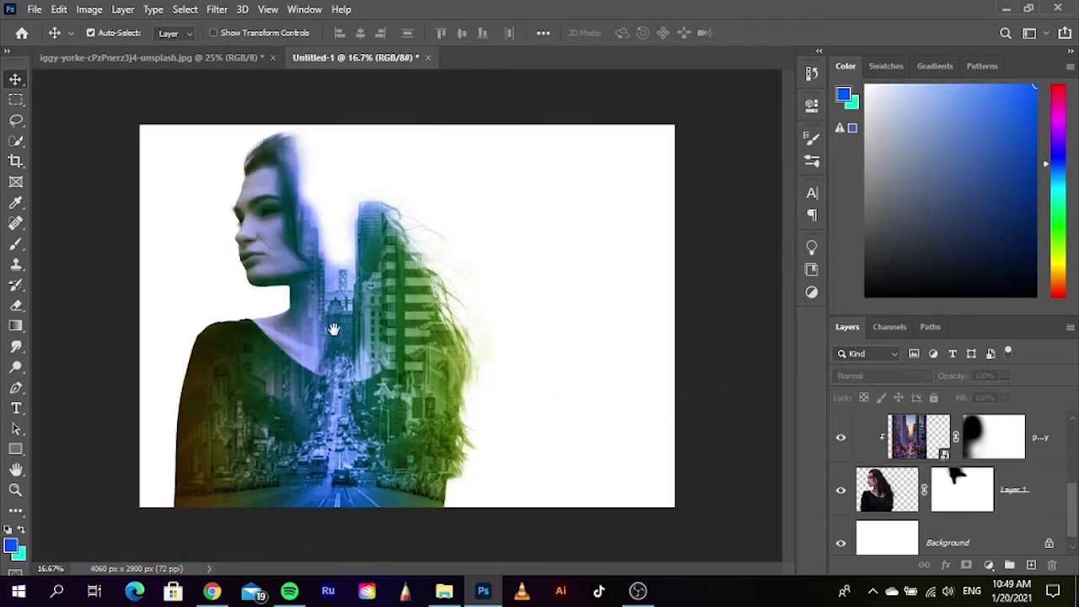
{"action": "key", "text": "ctrl+plus"}
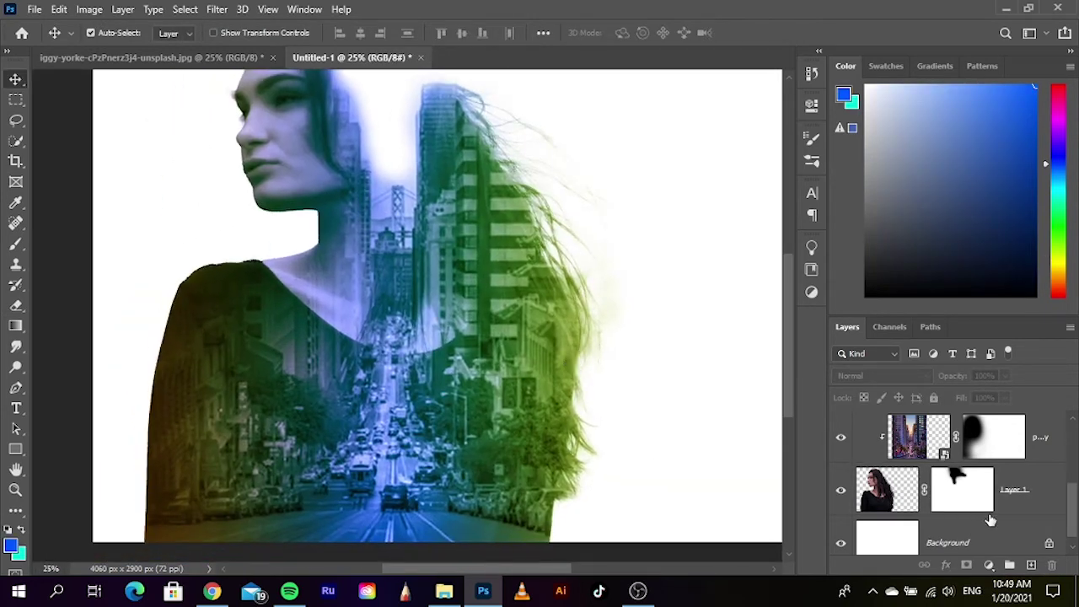
Fade the bottom of the dress into white on Layer 1's mask with a 2000 brush
{"action": "left_click", "coordinate": [970, 498]}
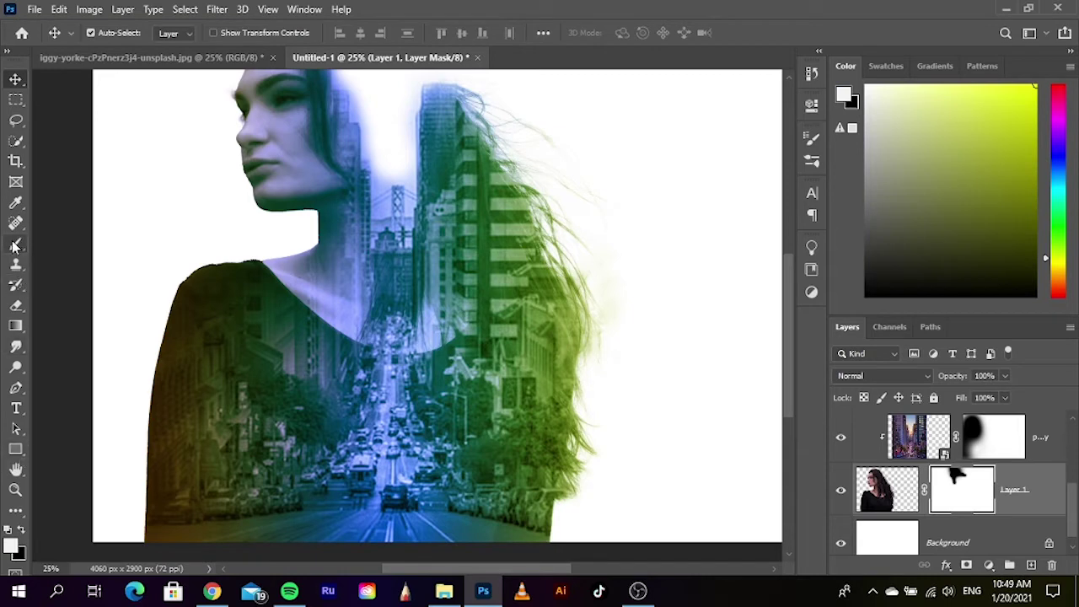
{"action": "left_click", "coordinate": [15, 306]}
{"action": "scroll", "coordinate": [338, 421], "scroll_direction": "down", "scroll_amount": 2}
{"action": "key", "text": "ctrl+minus"}
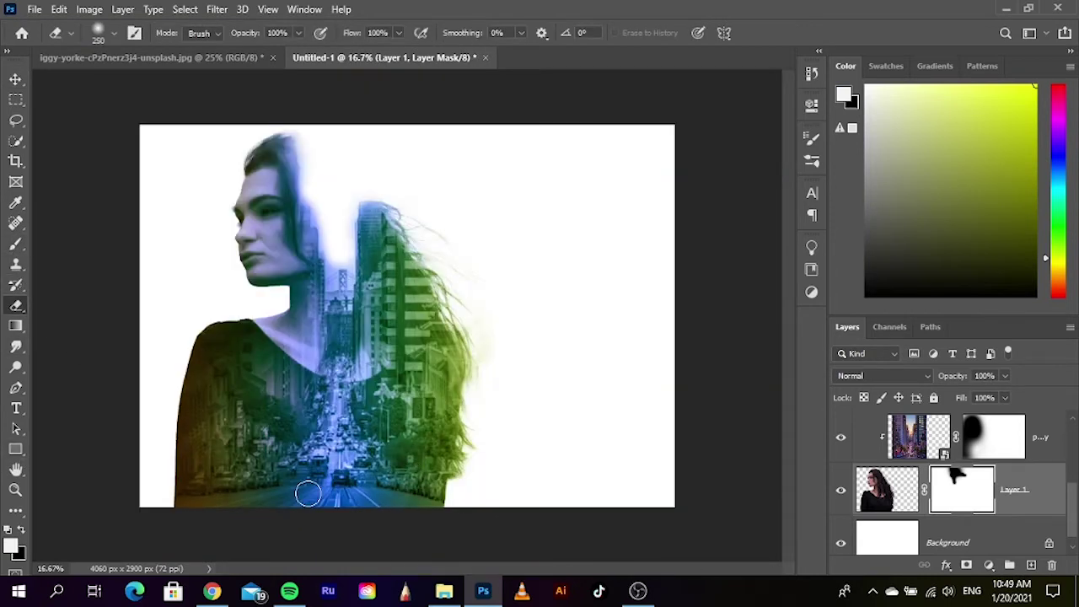
{"action": "key", "text": "ctrl+minus"}
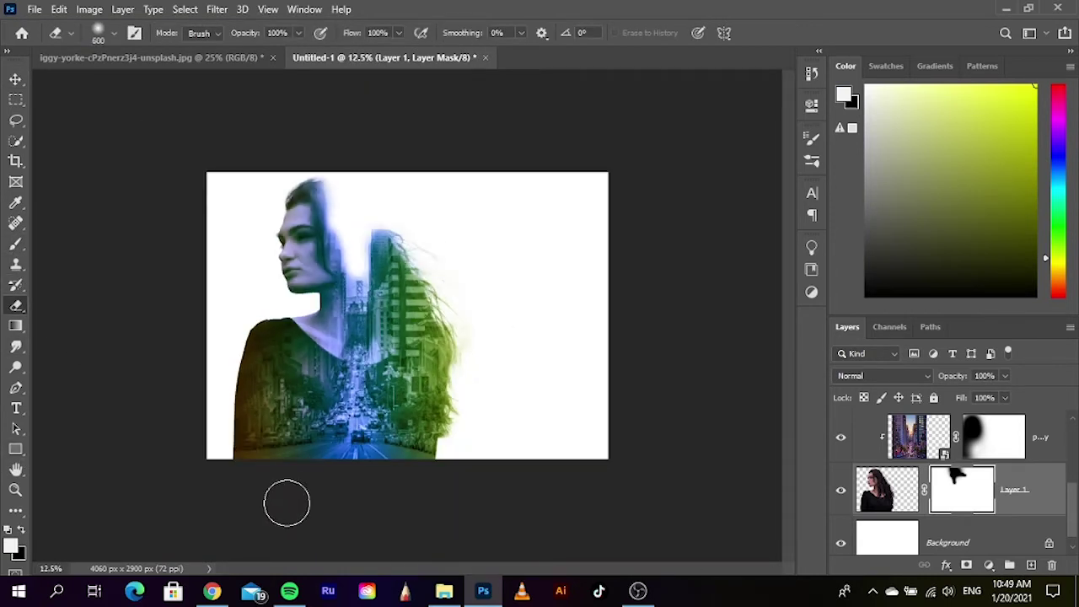
{"action": "key", "text": "bracketright"}
{"action": "key", "text": "bracketright"}
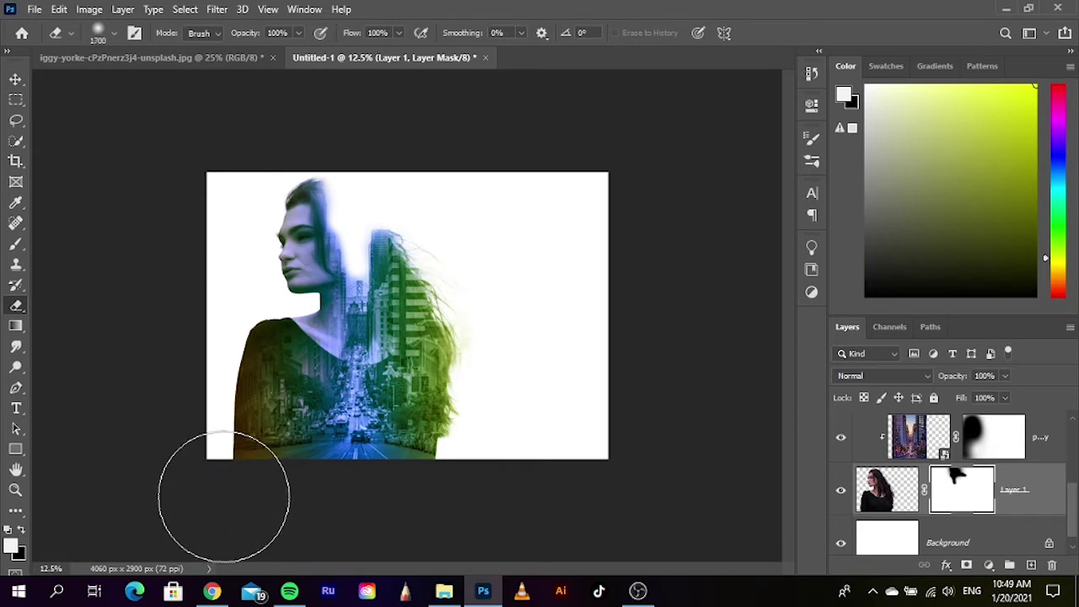
{"action": "key", "text": "bracketright"}
{"action": "key", "text": "bracketright"}
{"action": "key", "text": "bracketright"}
{"action": "left_click", "coordinate": [268, 504]}
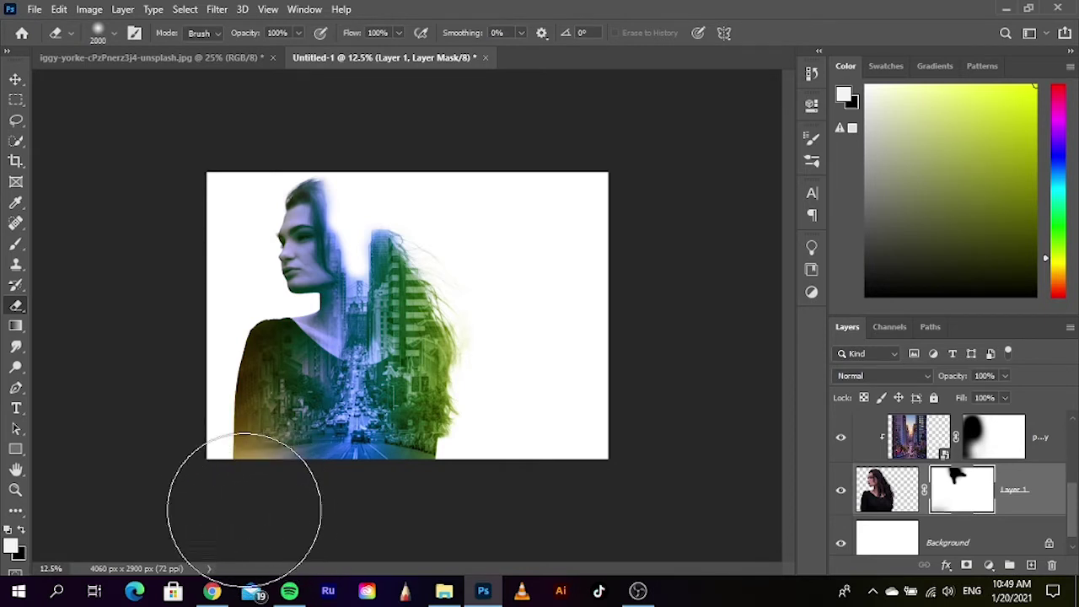
{"action": "mouse_move", "coordinate": [253, 525]}
{"action": "left_mouse_down"}
{"action": "mouse_move", "coordinate": [200, 497]}
{"action": "mouse_move", "coordinate": [393, 516]}
{"action": "mouse_move", "coordinate": [483, 455]}
{"action": "mouse_move", "coordinate": [484, 522]}
{"action": "left_mouse_up"}
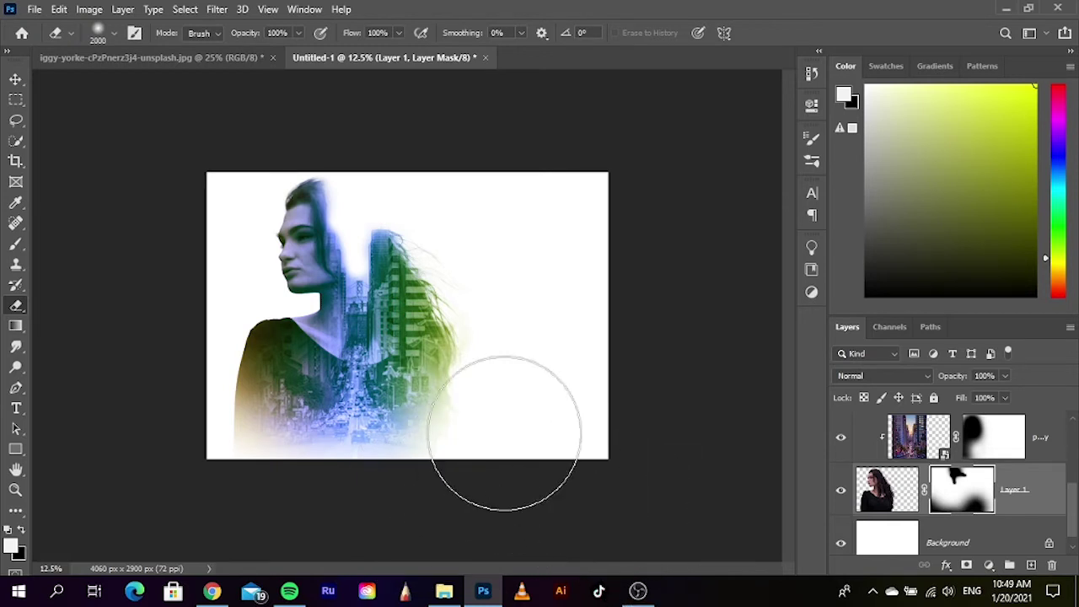
Deselect all layers, zoom to 16.7%, and bring up File Explorer on Downloads
{"action": "left_click", "coordinate": [15, 79]}
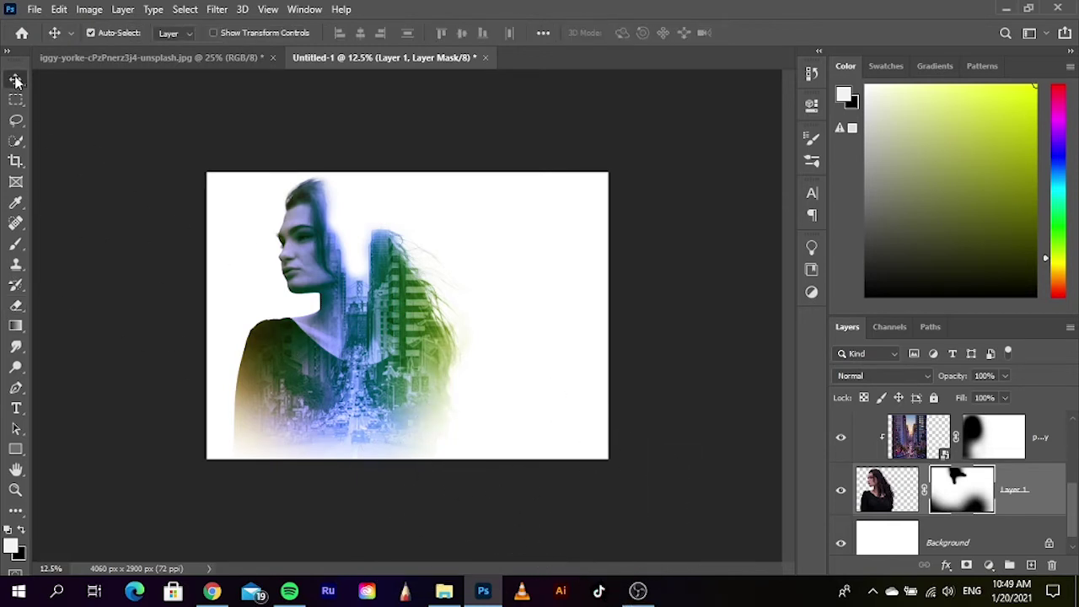
{"action": "left_click", "coordinate": [747, 413]}
{"action": "key", "text": "ctrl+plus"}
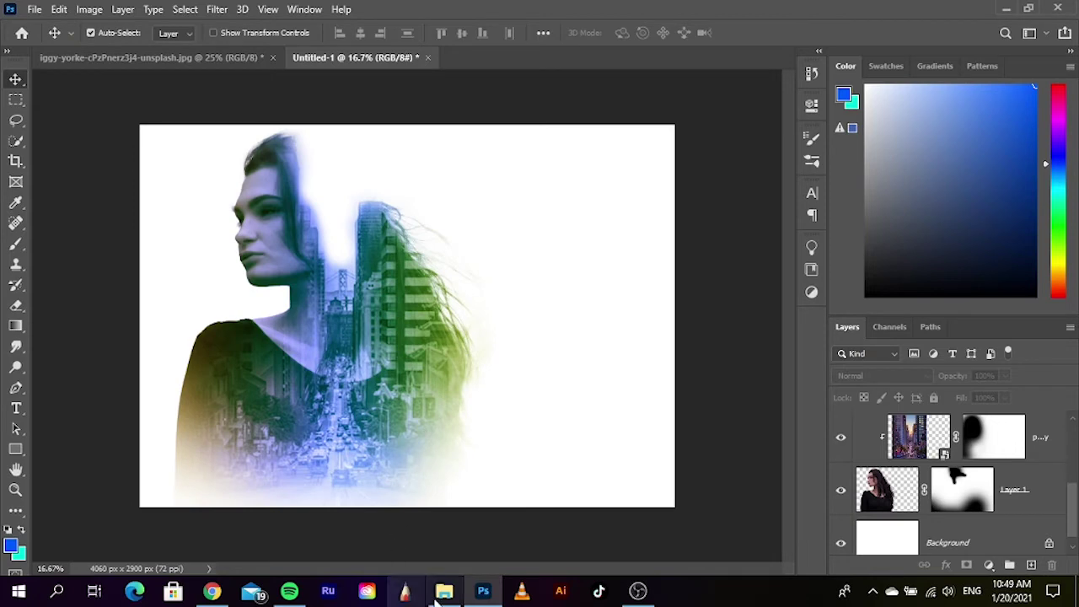
{"action": "left_click", "coordinate": [445, 591]}
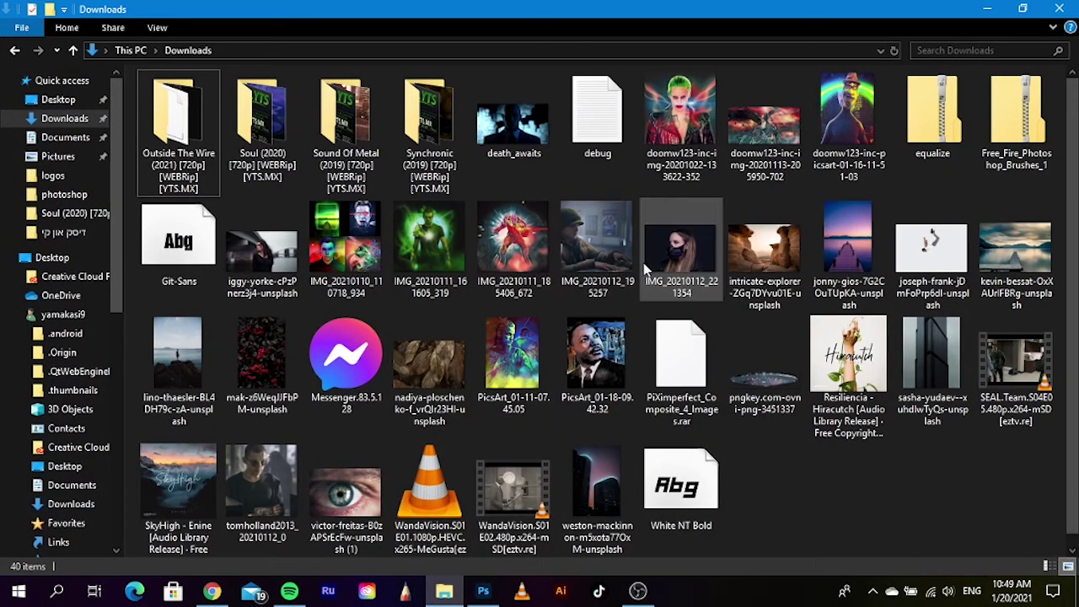
Open USB Drive (F:) > דיסק און קי > png > enargy effects in File Explorer
{"action": "mouse_move", "coordinate": [63, 338]}
{"action": "scroll", "coordinate": [50, 371], "scroll_direction": "down", "scroll_amount": 3}
{"action": "scroll", "coordinate": [54, 384], "scroll_direction": "down", "scroll_amount": 2}
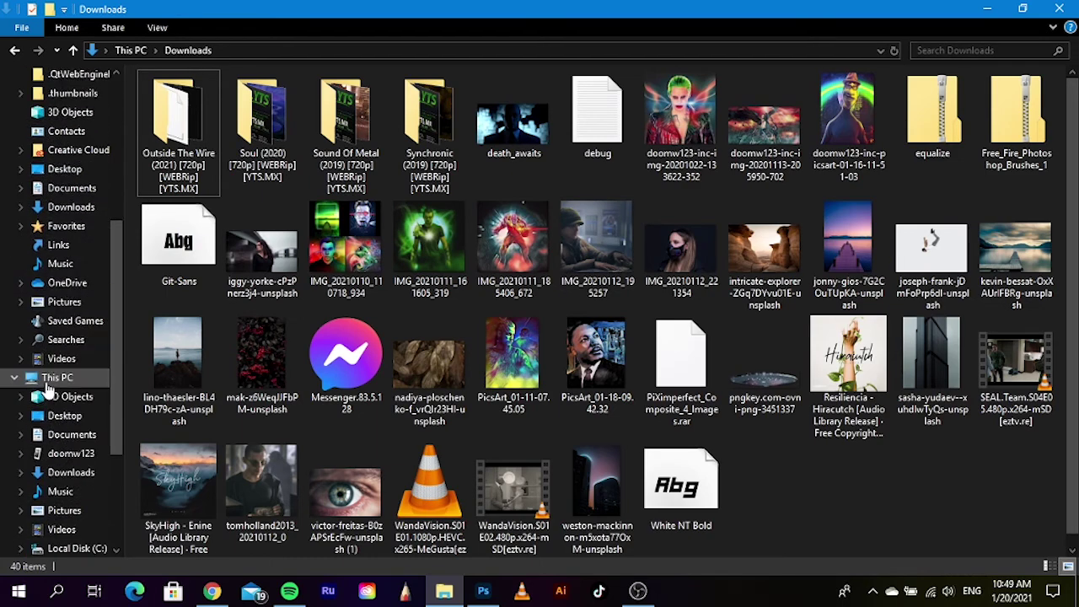
{"action": "left_click", "coordinate": [54, 381]}
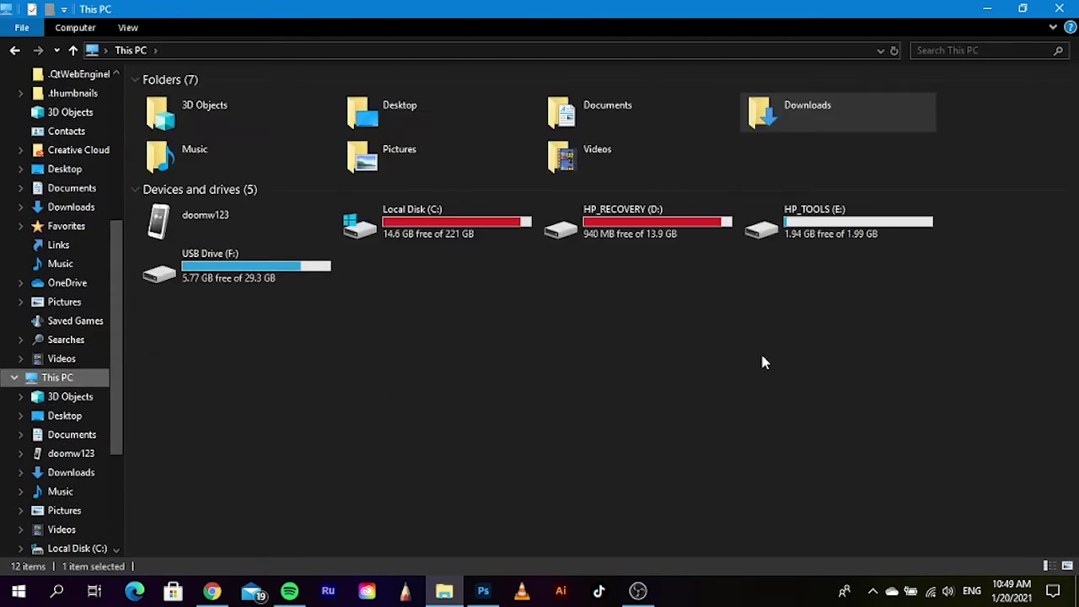
{"action": "left_click", "coordinate": [193, 282]}
{"action": "double_click", "coordinate": [192, 282]}
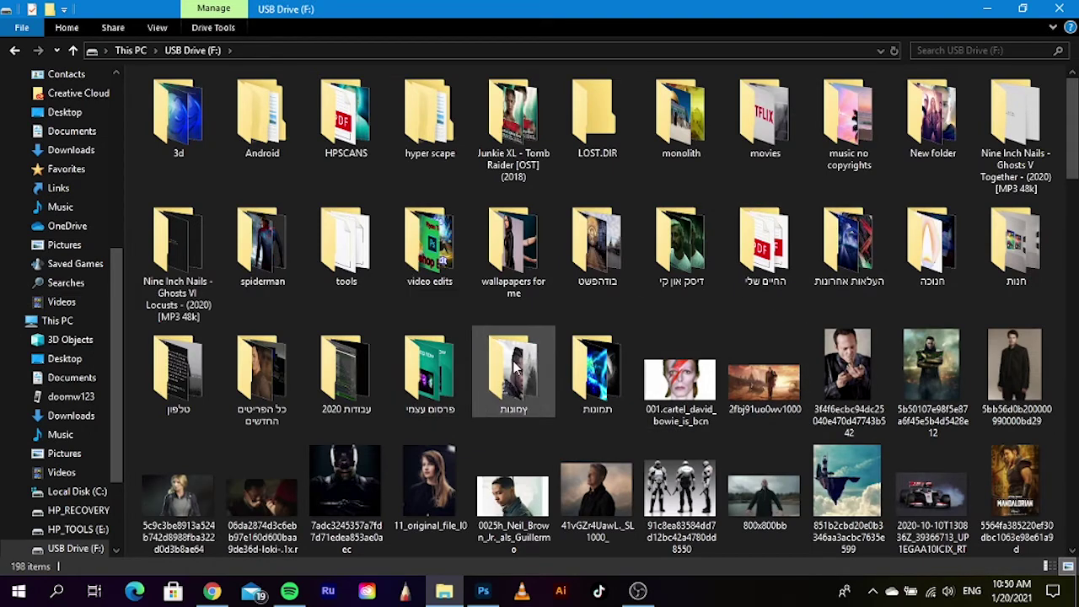
{"action": "double_click", "coordinate": [698, 240]}
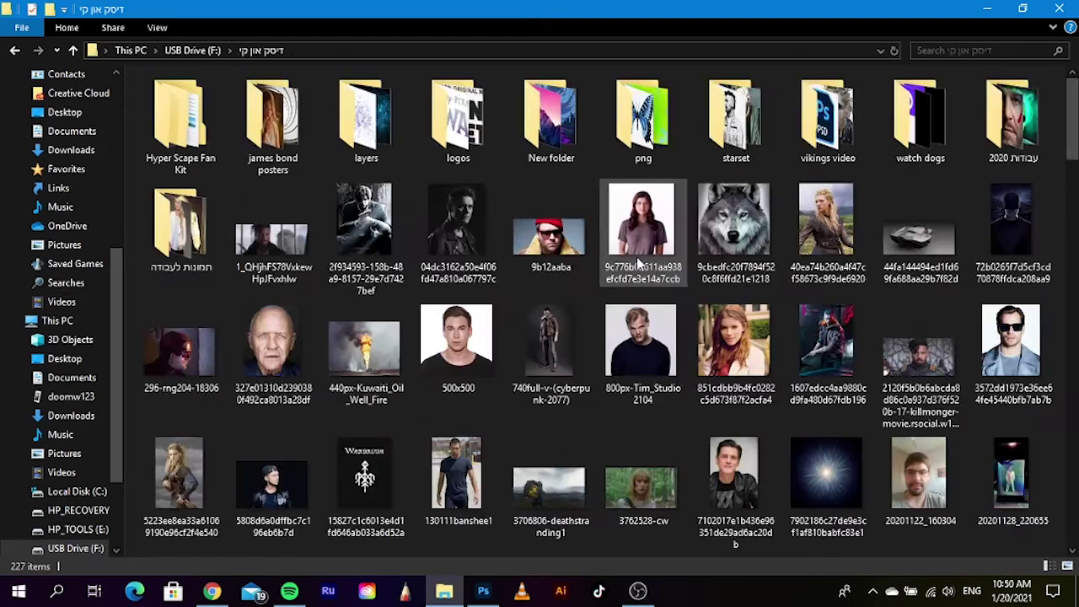
{"action": "double_click", "coordinate": [666, 120]}
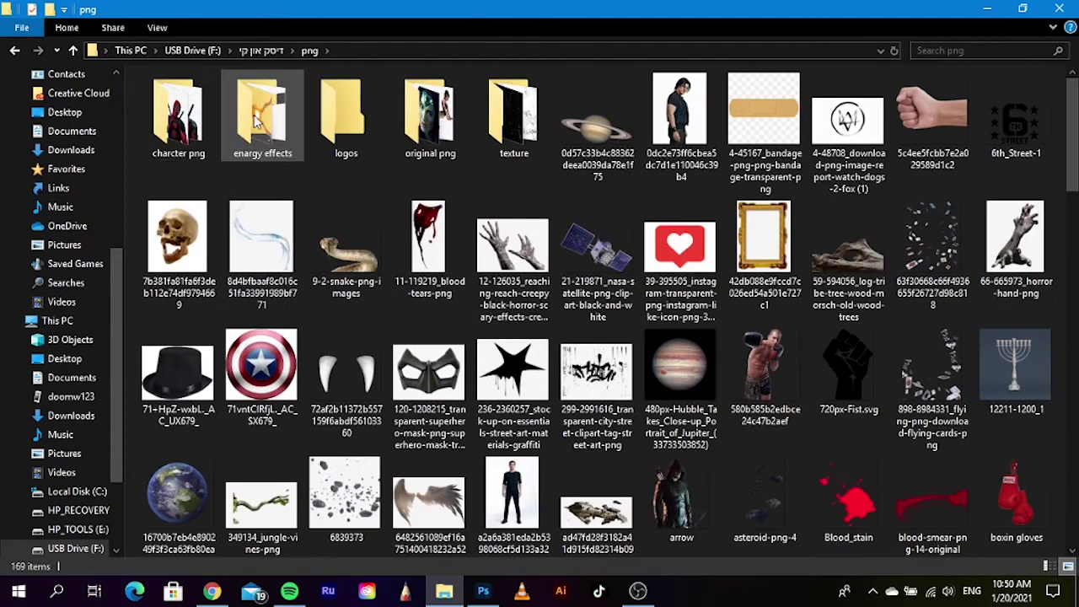
{"action": "double_click", "coordinate": [270, 121]}
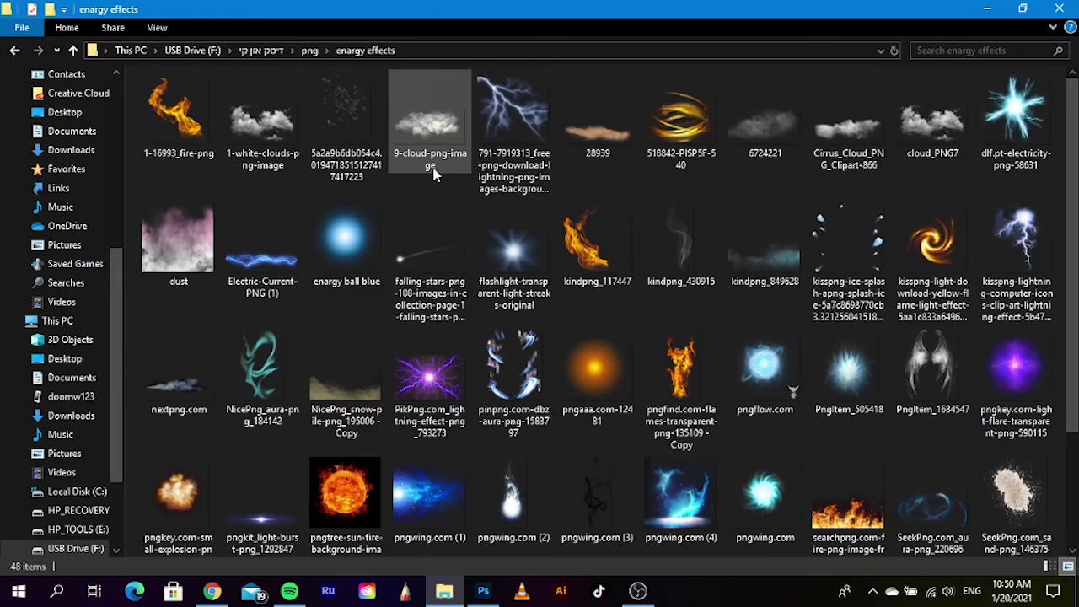
Drag the 6724221 smoke image into the Photoshop composition
{"action": "scroll", "coordinate": [558, 358], "scroll_direction": "down", "scroll_amount": 1}
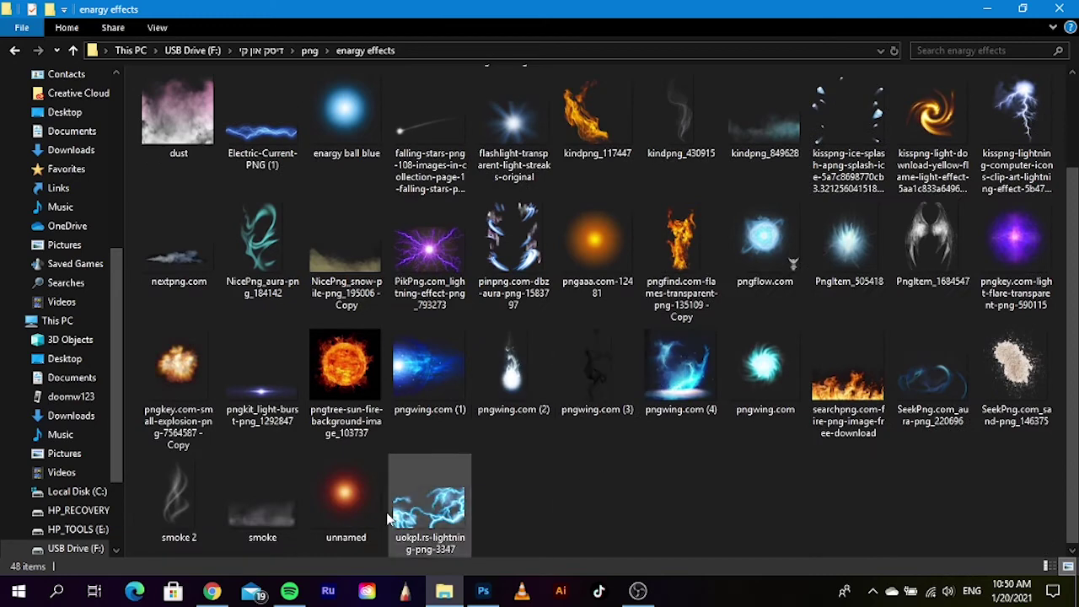
{"action": "scroll", "coordinate": [784, 268], "scroll_direction": "up", "scroll_amount": 1}
{"action": "mouse_move", "coordinate": [756, 156]}
{"action": "left_mouse_down"}
{"action": "mouse_move", "coordinate": [478, 595]}
{"action": "mouse_move", "coordinate": [360, 480]}
{"action": "left_mouse_up"}
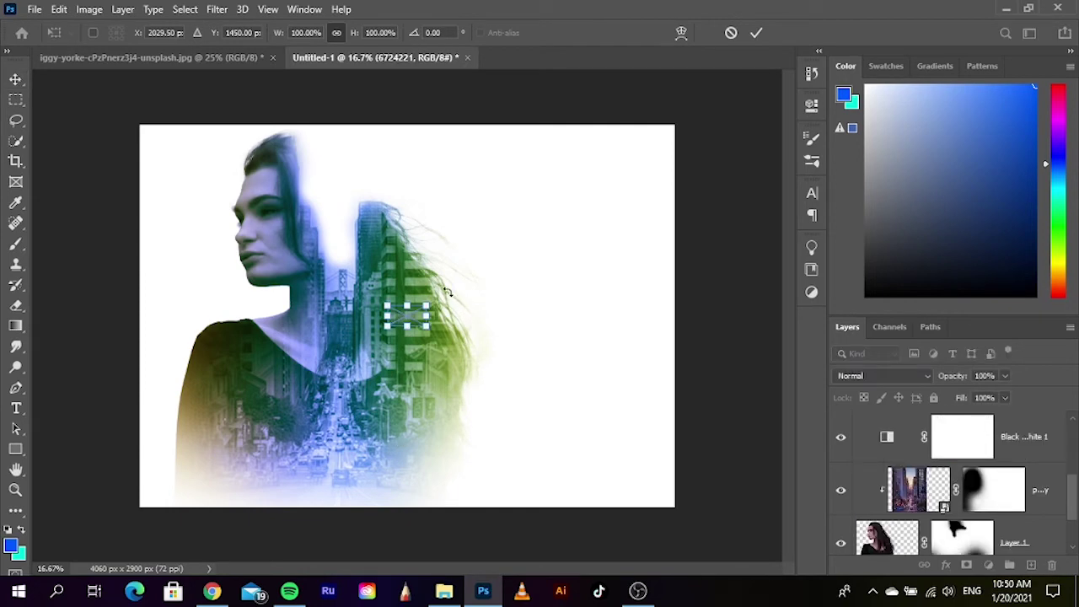
Scale the 6724221 smoke to about 1496% and tilt it 12.13° across the lower canvas
{"action": "mouse_move", "coordinate": [428, 312]}
{"action": "left_mouse_down"}
{"action": "mouse_move", "coordinate": [415, 502]}
{"action": "mouse_move", "coordinate": [371, 527]}
{"action": "left_mouse_up"}
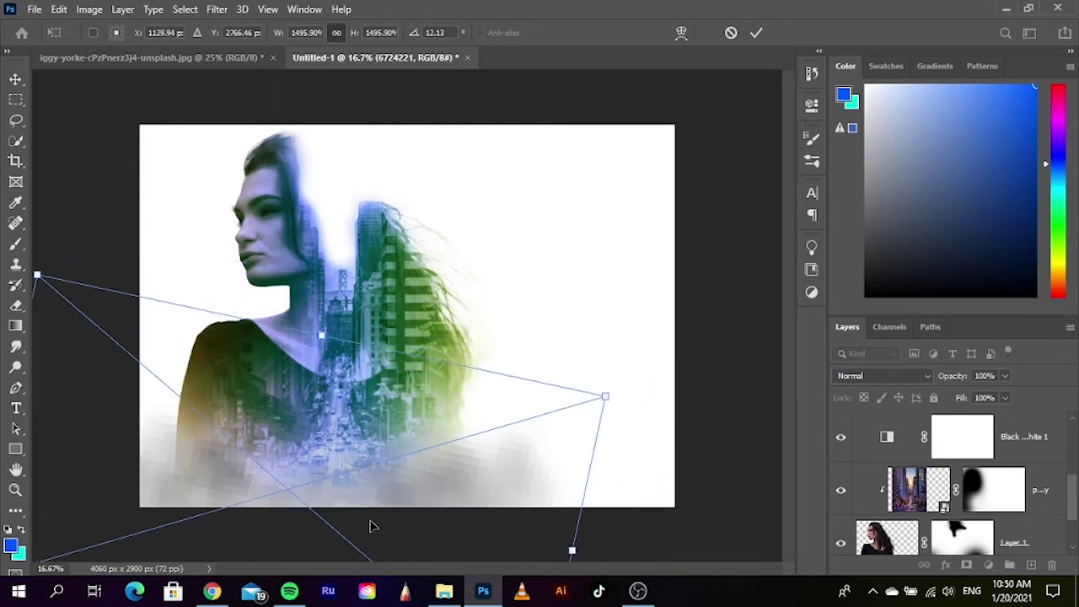
Commit the smoke transform and drag the Black & White adjustment lower in the stack
{"action": "key", "text": "Return"}
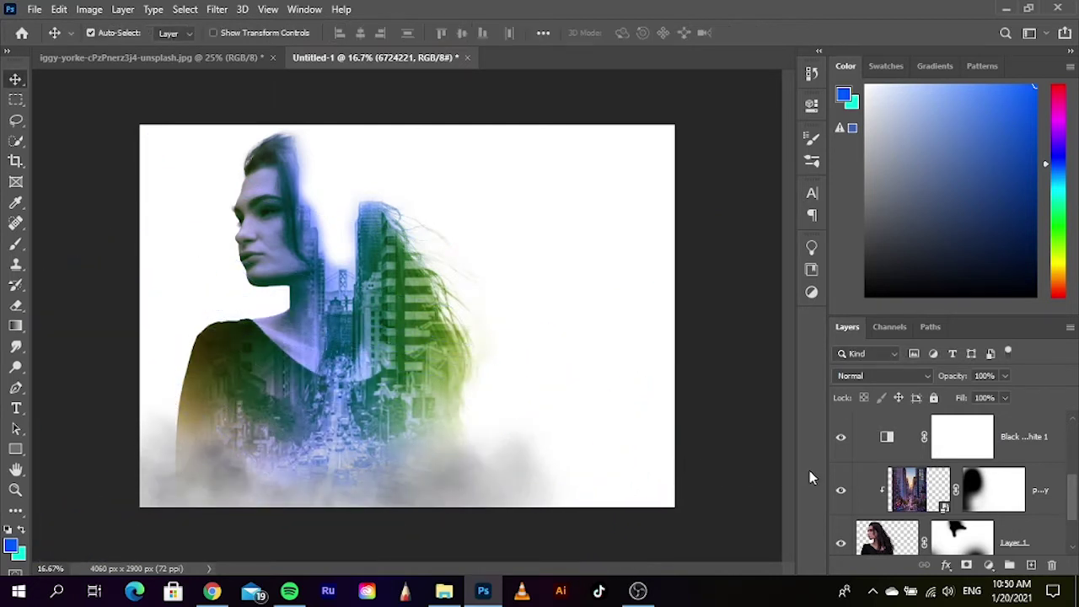
{"action": "left_click_drag", "start_coordinate": [1005, 449], "coordinate": [967, 475]}
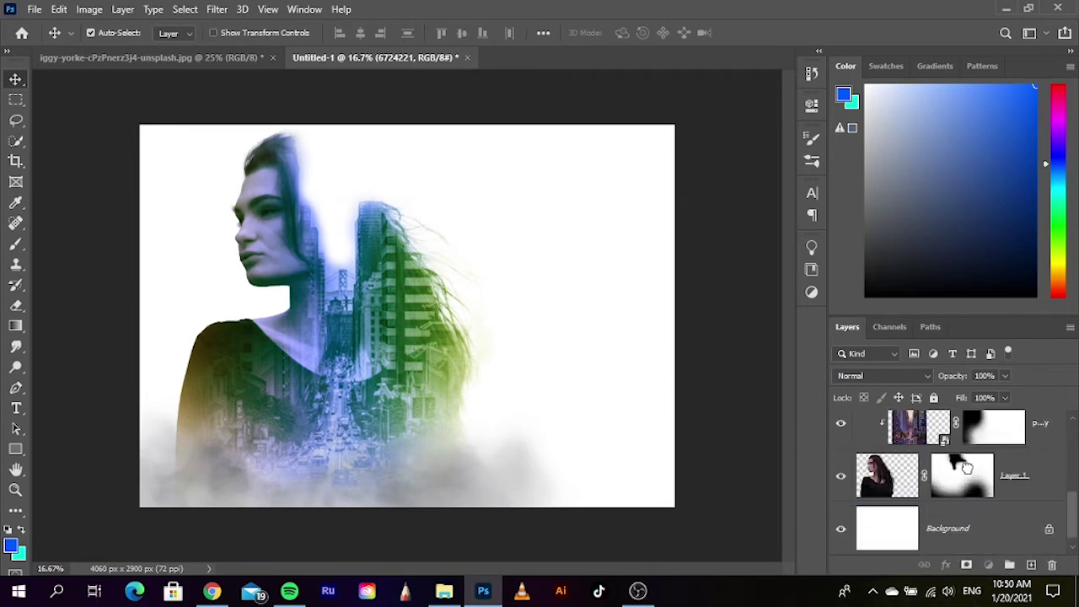
{"action": "scroll", "coordinate": [927, 481], "scroll_direction": "up", "scroll_amount": 1}
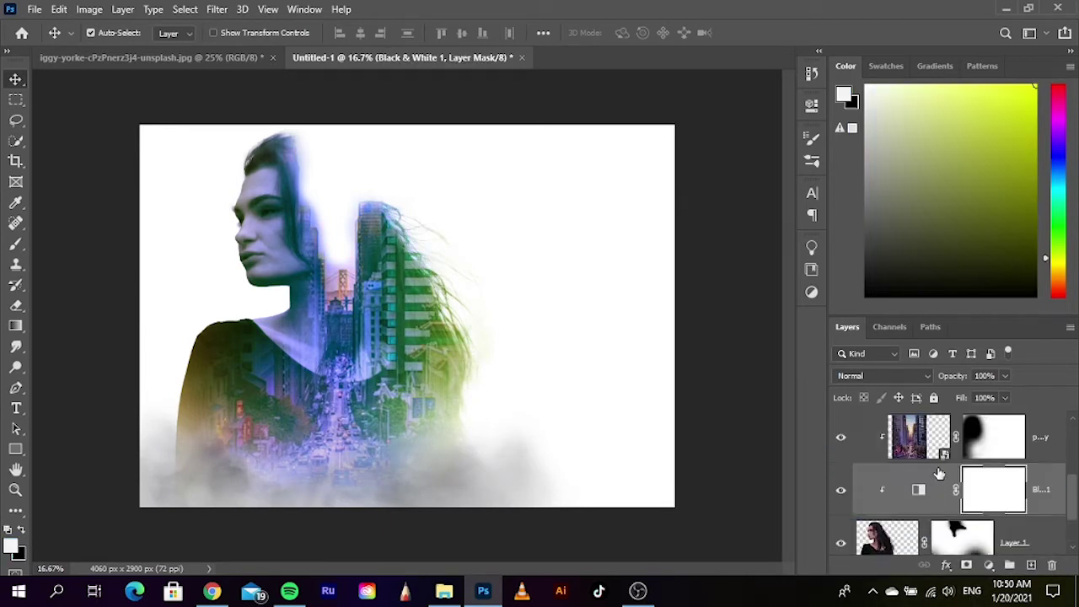
{"action": "scroll", "coordinate": [940, 490], "scroll_direction": "up", "scroll_amount": 1}
{"action": "scroll", "coordinate": [1043, 502], "scroll_direction": "down", "scroll_amount": 1}
{"action": "left_click_drag", "start_coordinate": [1045, 503], "coordinate": [1001, 514]}
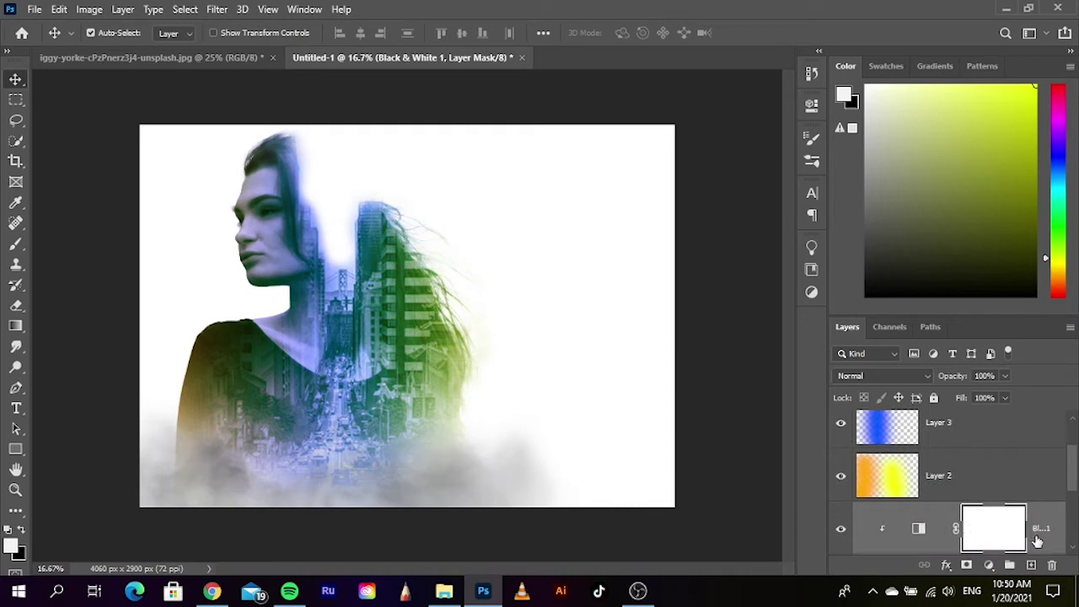
Move the Black & White adjustment below the city layer, then undo back to before the smoke
{"action": "scroll", "coordinate": [1038, 541], "scroll_direction": "down", "scroll_amount": 1}
{"action": "scroll", "coordinate": [1020, 511], "scroll_direction": "down", "scroll_amount": 1}
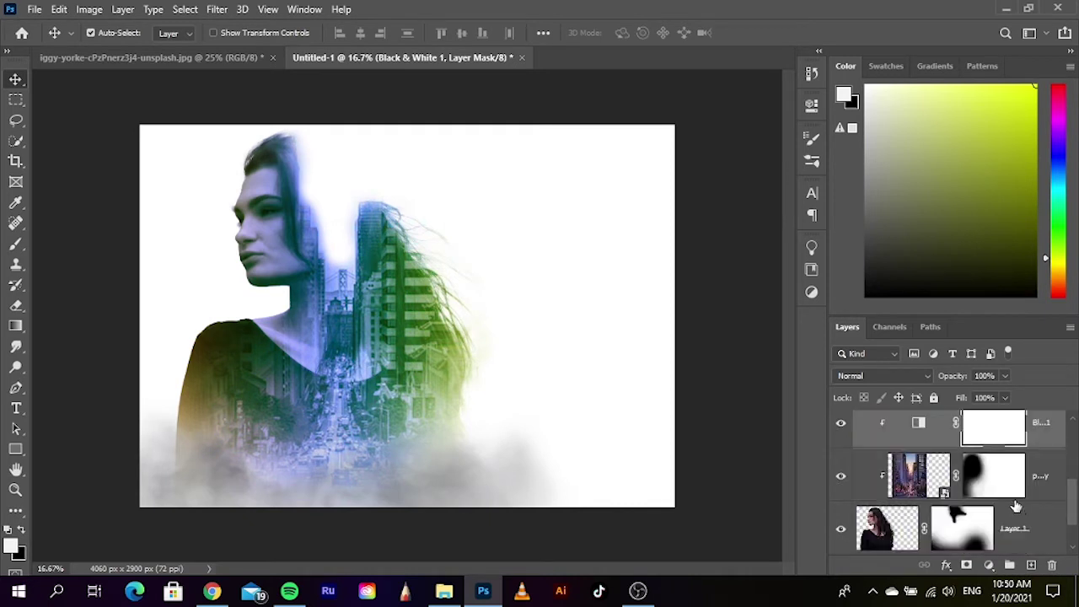
{"action": "scroll", "coordinate": [1017, 506], "scroll_direction": "up", "scroll_amount": 2}
{"action": "scroll", "coordinate": [984, 506], "scroll_direction": "down", "scroll_amount": 2}
{"action": "scroll", "coordinate": [983, 508], "scroll_direction": "down", "scroll_amount": 1}
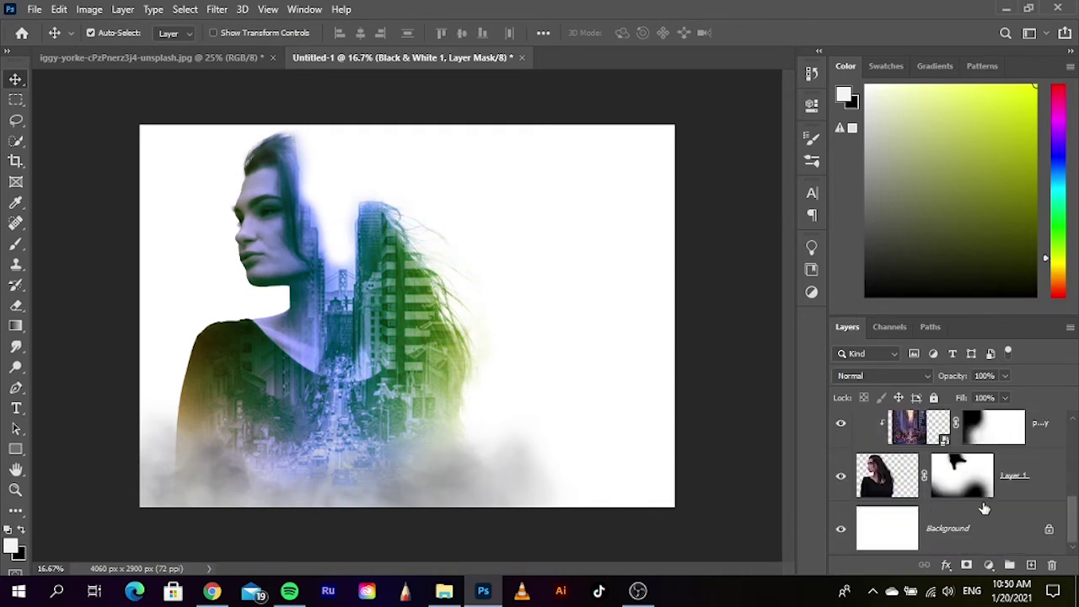
{"action": "scroll", "coordinate": [984, 507], "scroll_direction": "up", "scroll_amount": 1}
{"action": "key", "text": "ctrl+bracketleft"}
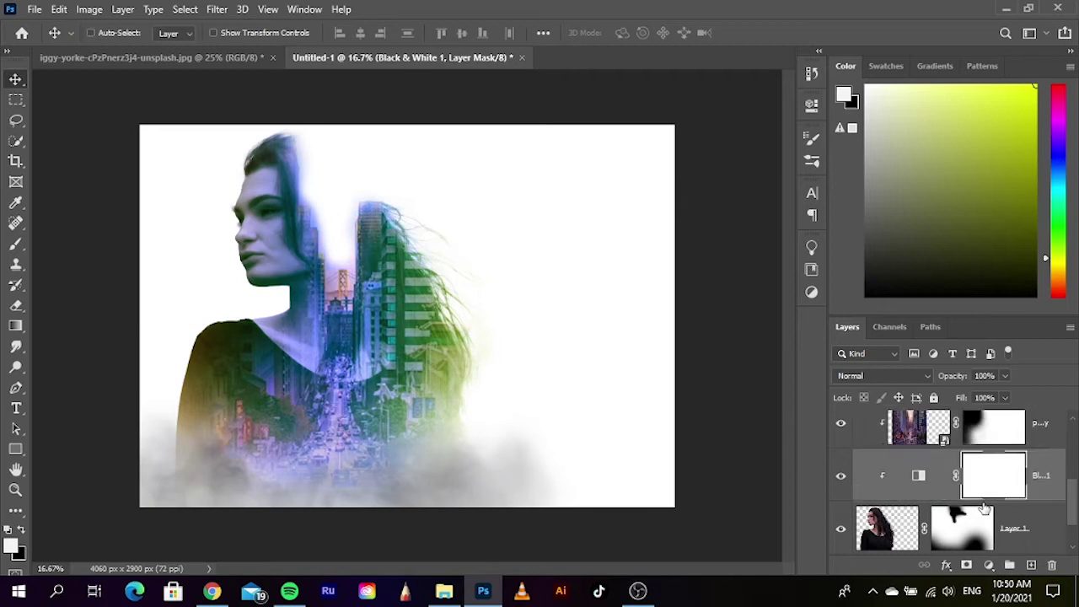
{"action": "key", "text": "ctrl+z"}
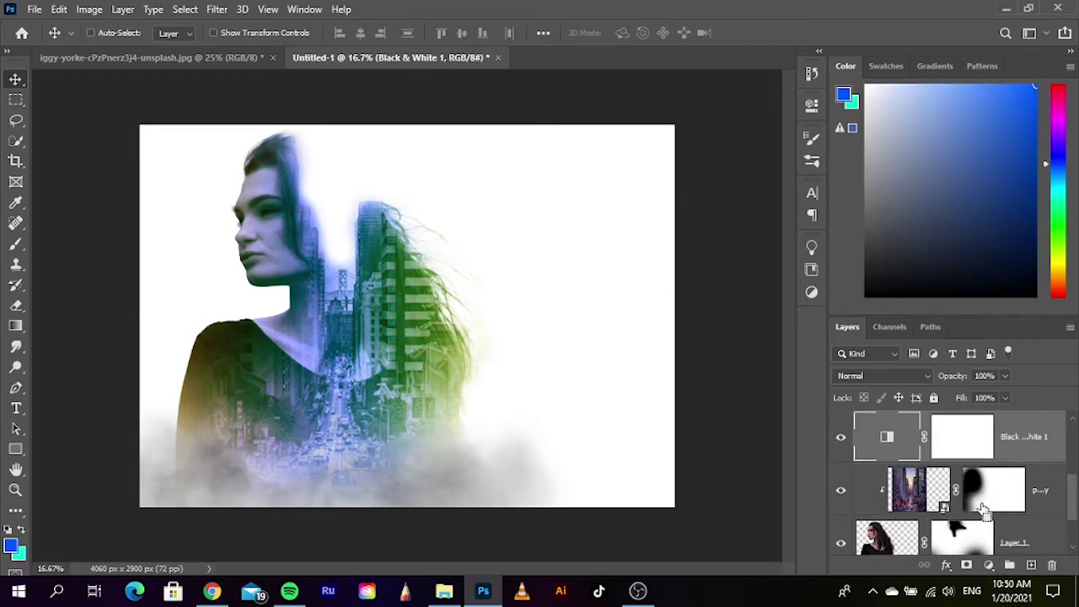
{"action": "key", "text": "ctrl+z"}
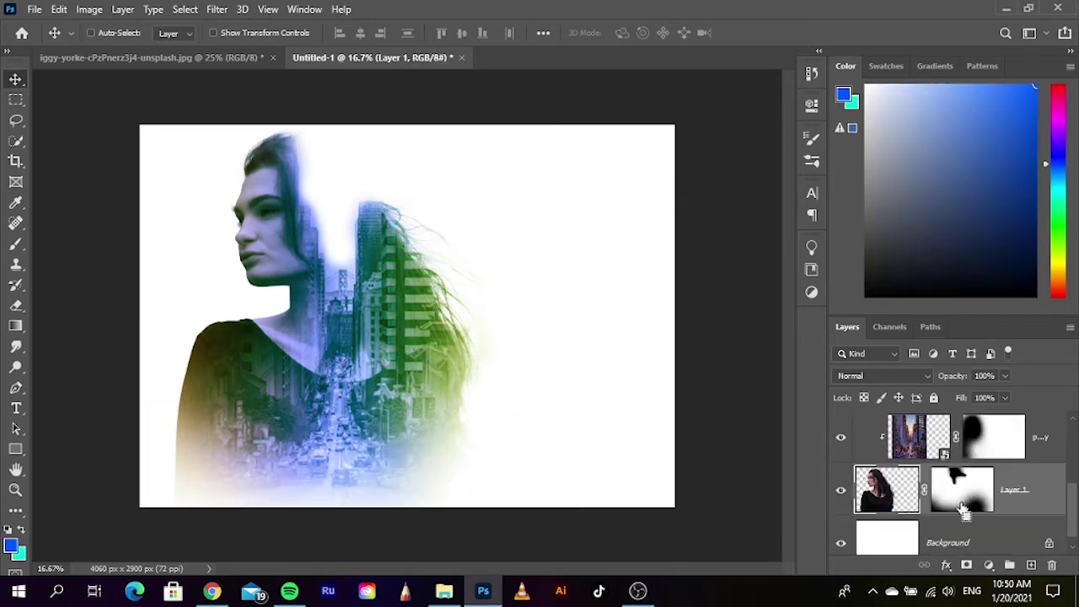
Select Layer 3 and drag the 6724221 smoke image into the composition again
{"action": "scroll", "coordinate": [953, 514], "scroll_direction": "up", "scroll_amount": 3}
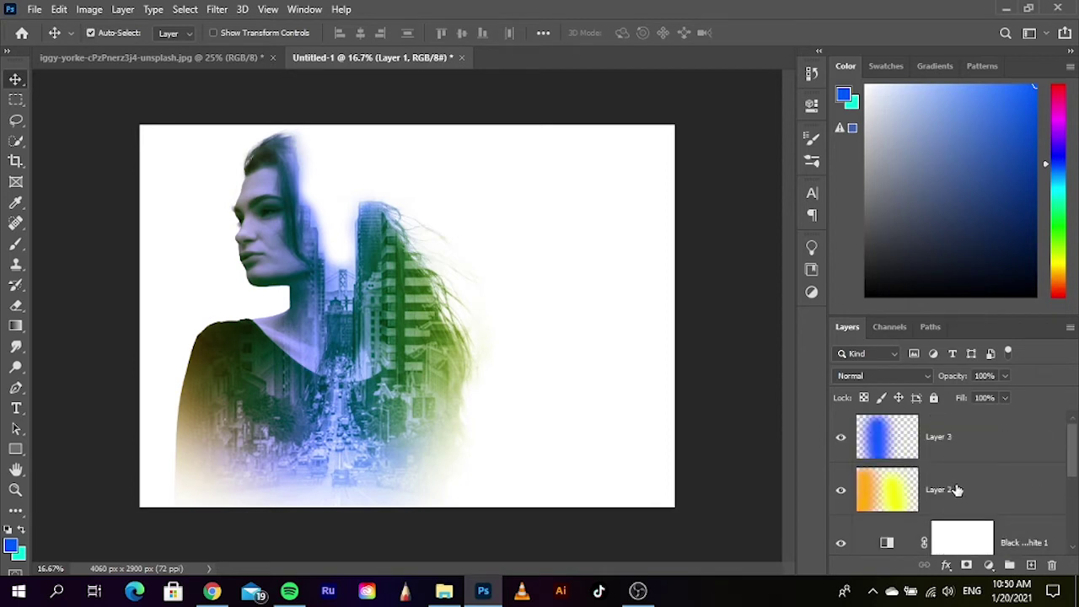
{"action": "scroll", "coordinate": [958, 481], "scroll_direction": "down", "scroll_amount": 3}
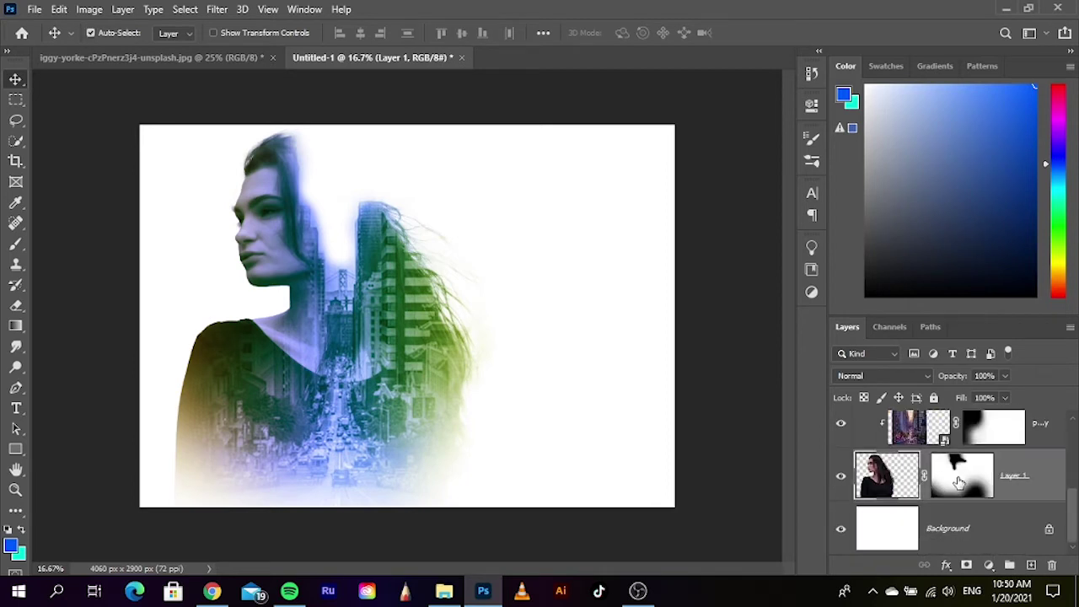
{"action": "scroll", "coordinate": [965, 507], "scroll_direction": "up", "scroll_amount": 3}
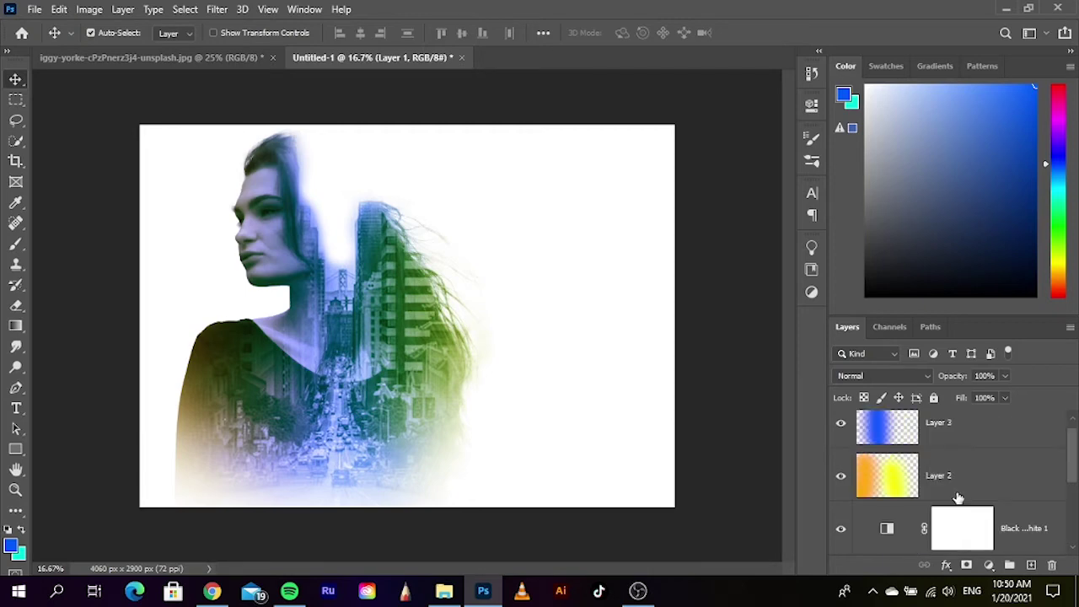
{"action": "left_click", "coordinate": [978, 449]}
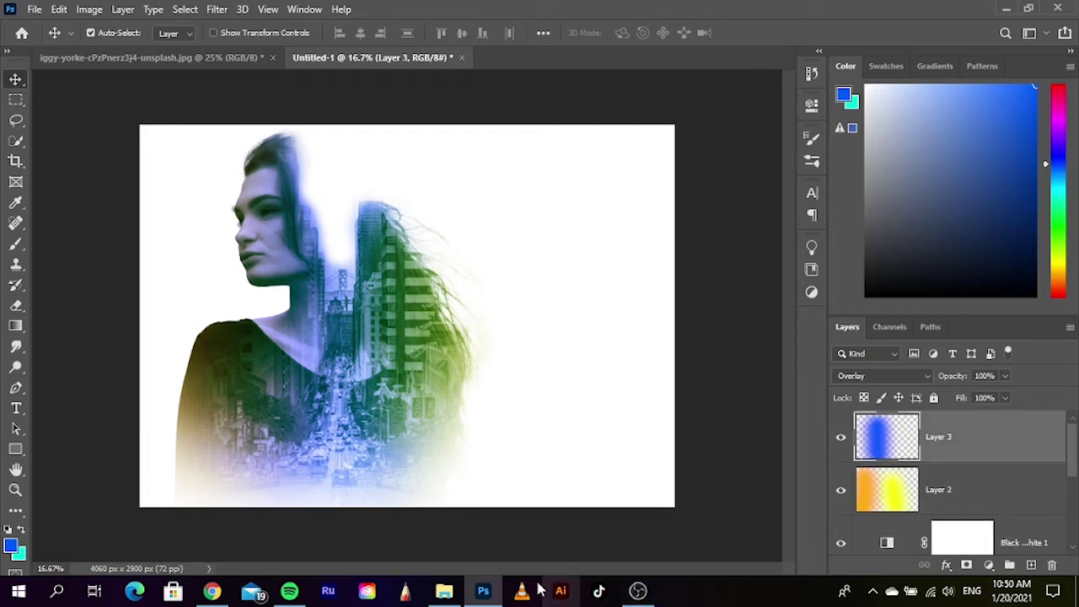
{"action": "left_click", "coordinate": [447, 593]}
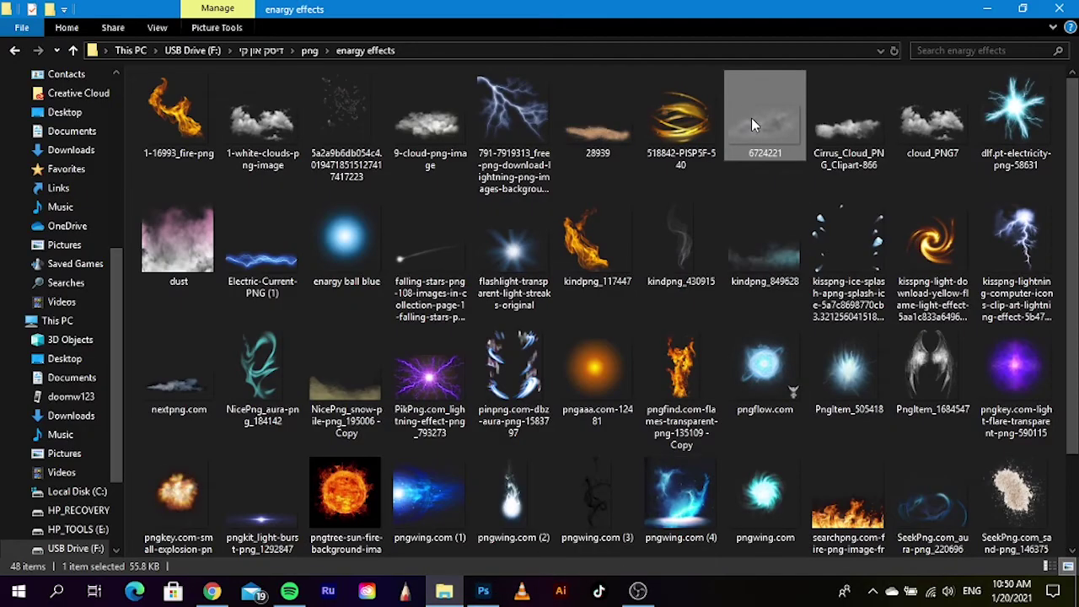
{"action": "left_click_drag", "start_coordinate": [751, 117], "coordinate": [386, 442]}
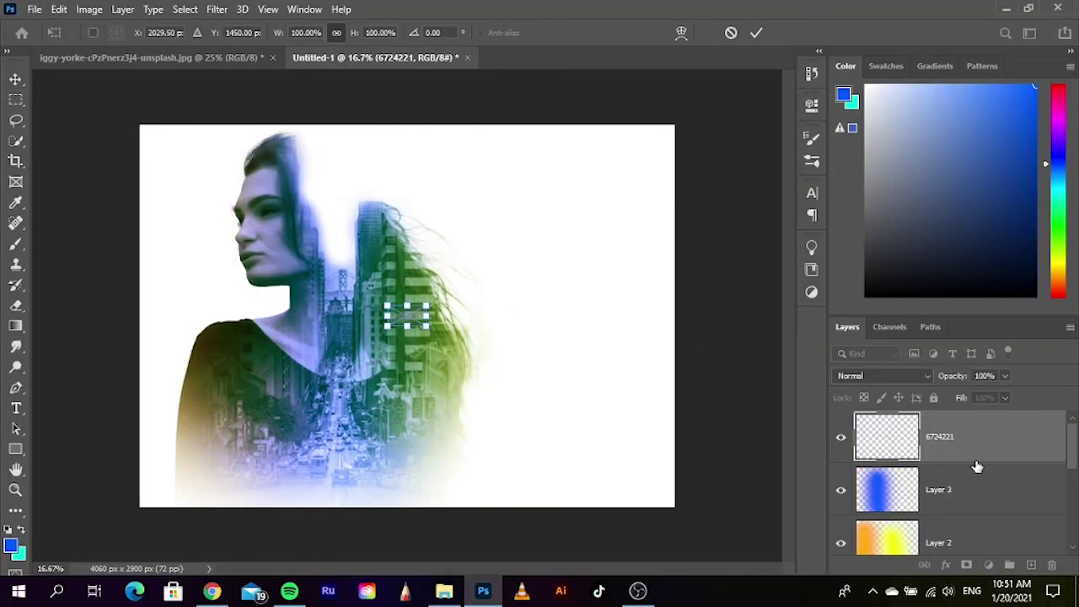
Rearrange, then delete the 6724221 smoke layer, deselect, and bring up the effects folder
{"action": "left_click_drag", "start_coordinate": [978, 466], "coordinate": [948, 511]}
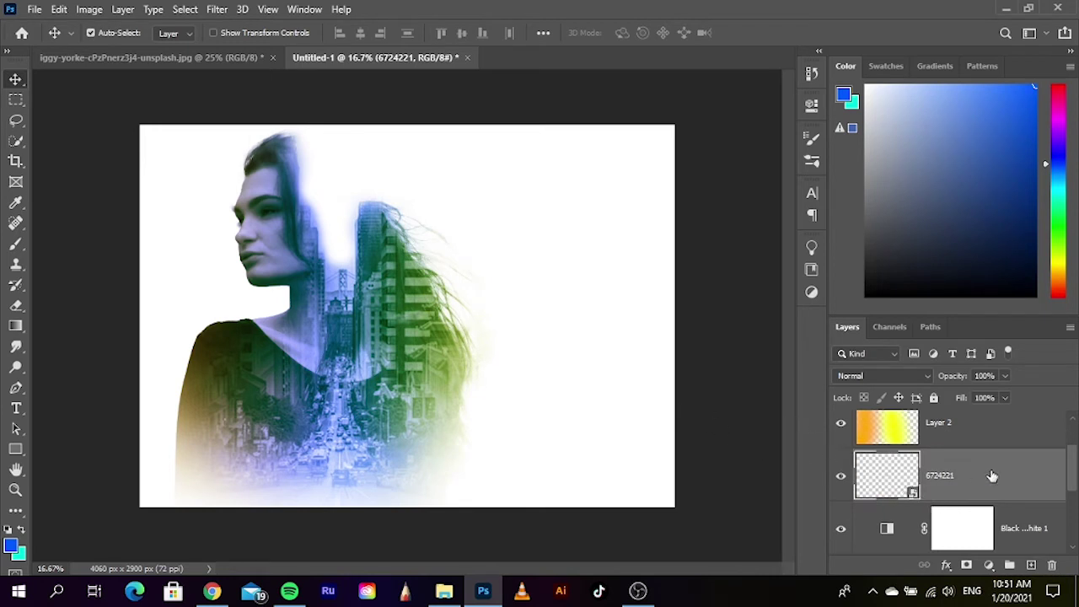
{"action": "scroll", "coordinate": [993, 476], "scroll_direction": "up", "scroll_amount": 1}
{"action": "left_click_drag", "start_coordinate": [1000, 536], "coordinate": [964, 479]}
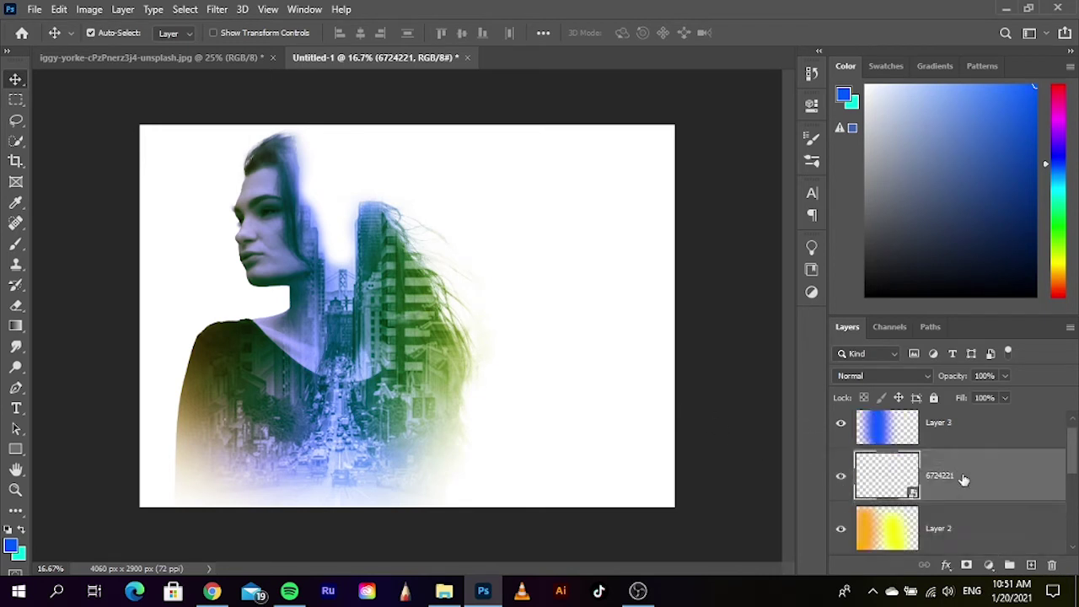
{"action": "left_click_drag", "start_coordinate": [978, 504], "coordinate": [971, 434]}
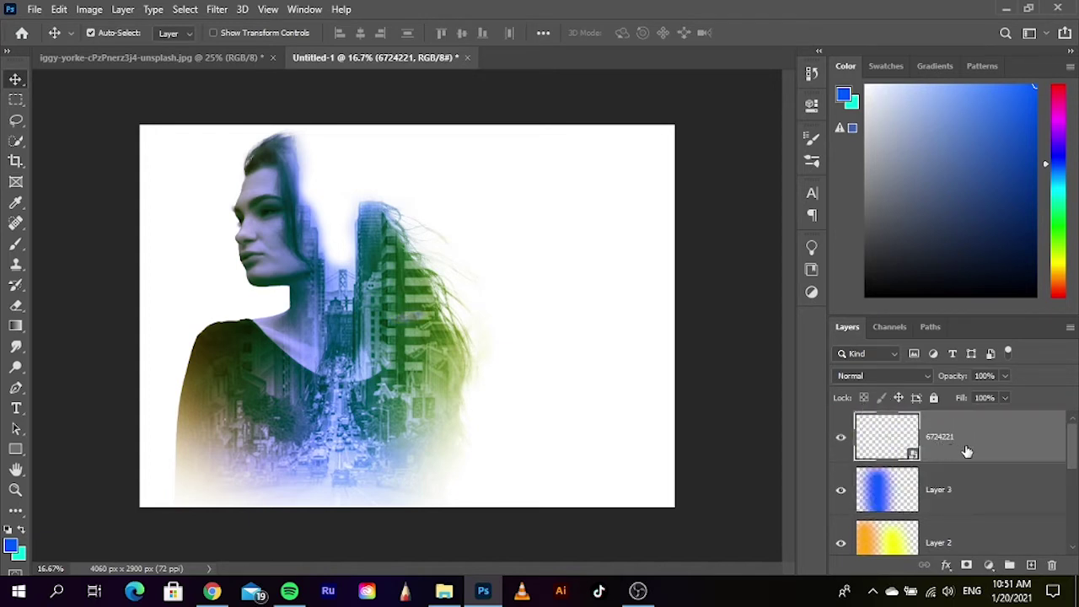
{"action": "key", "text": "Delete"}
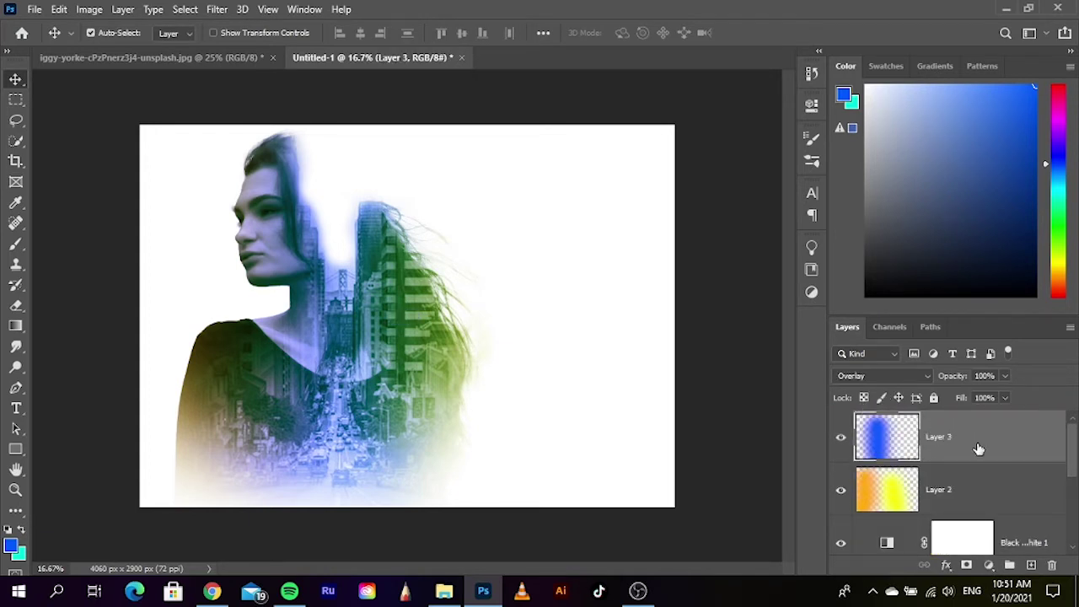
{"action": "left_click", "coordinate": [736, 523]}
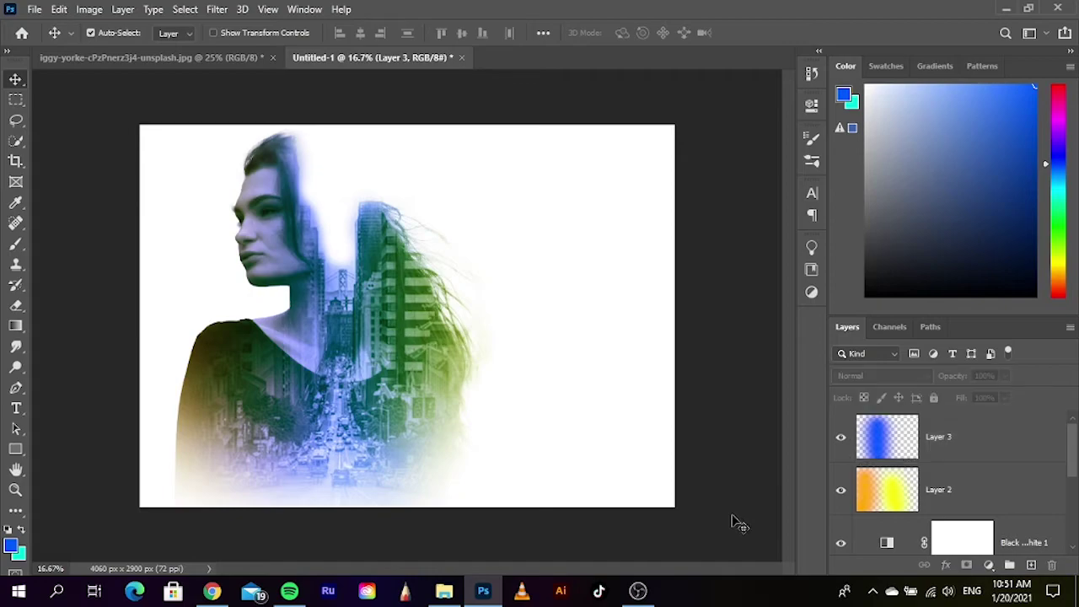
{"action": "left_click", "coordinate": [461, 595]}
Place kindpng_849628 into the portrait and move its layer beneath Layer 2
{"action": "mouse_move", "coordinate": [762, 251]}
{"action": "left_mouse_down"}
{"action": "mouse_move", "coordinate": [540, 570]}
{"action": "mouse_move", "coordinate": [438, 455]}
{"action": "left_mouse_up"}
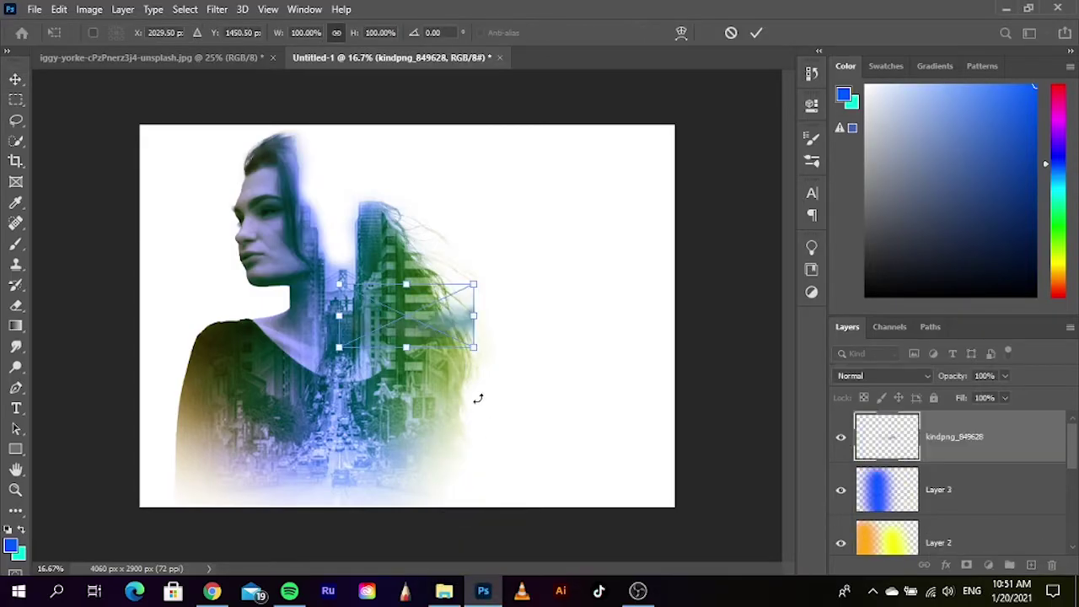
{"action": "key", "text": "Return"}
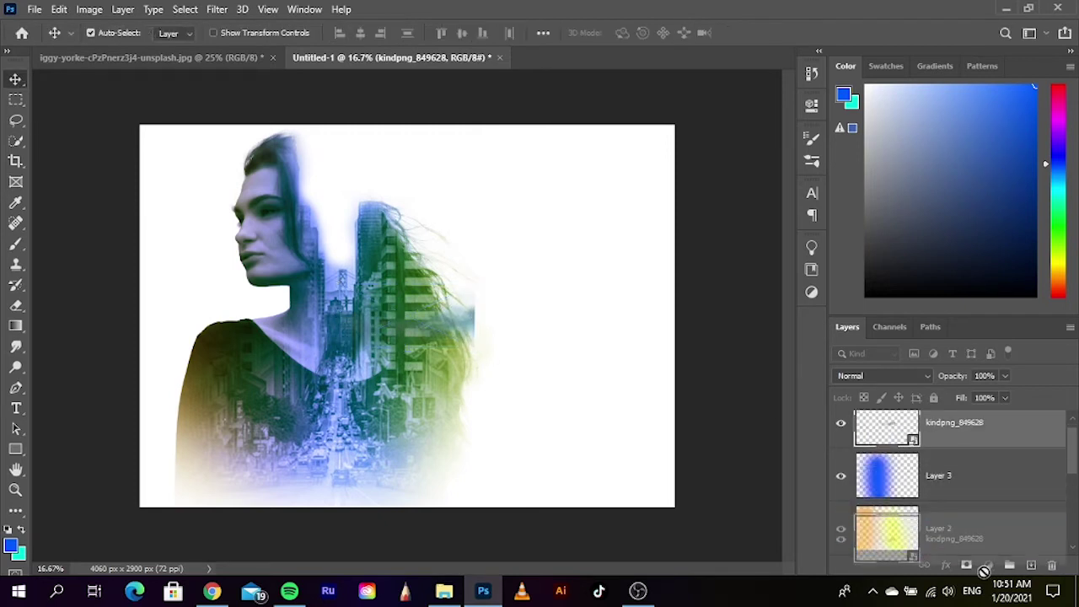
{"action": "left_click_drag", "start_coordinate": [1029, 450], "coordinate": [968, 507]}
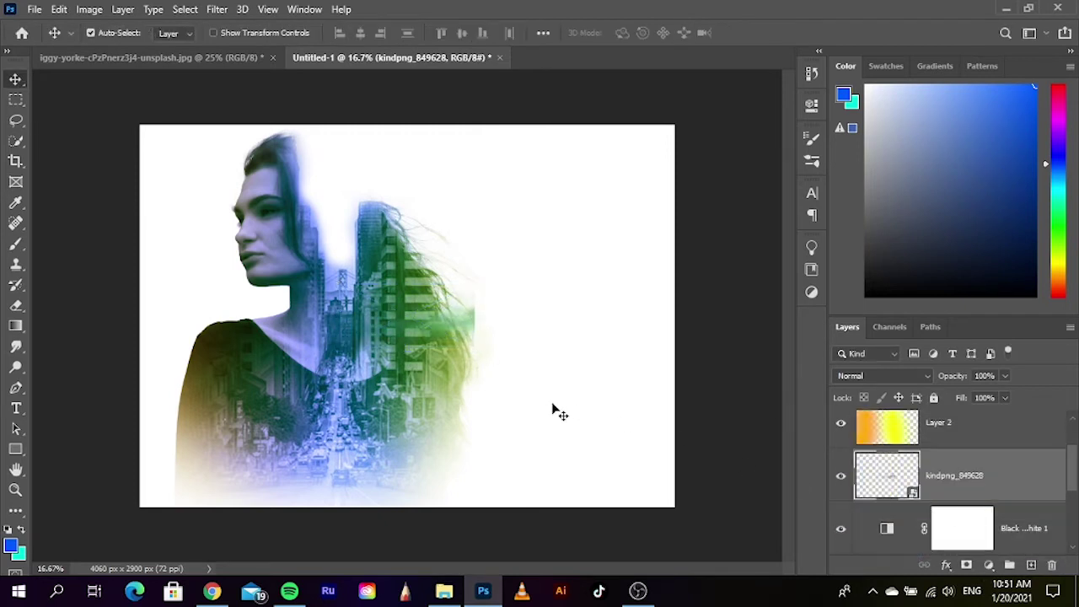
{"action": "left_click_drag", "start_coordinate": [556, 411], "coordinate": [511, 410]}
Enlarge the texture to about 514%, flip it horizontally, and position it over the lower portrait
{"action": "key", "text": "ctrl+t"}
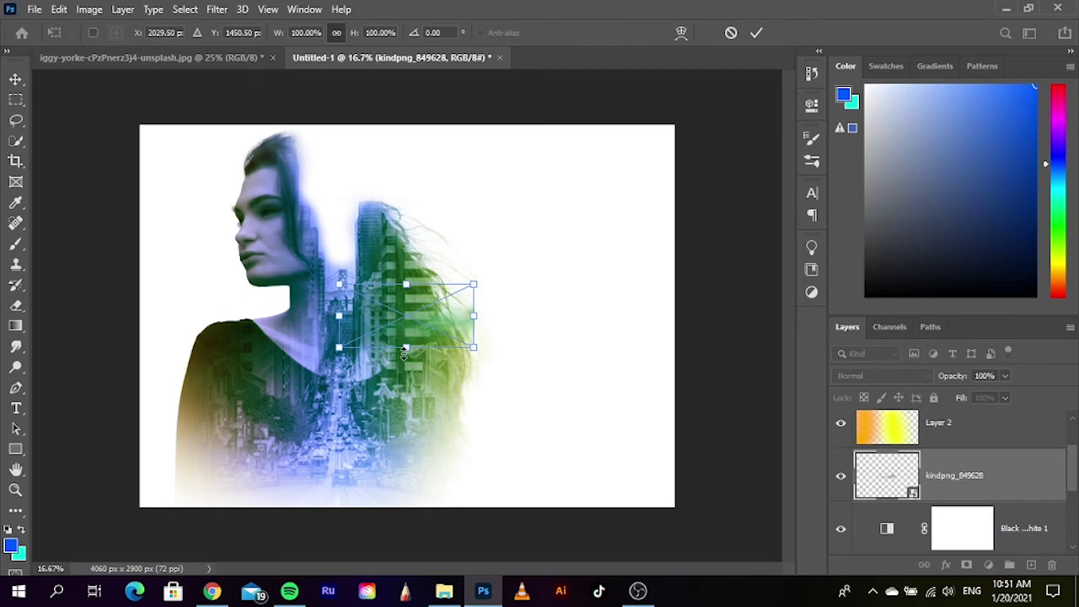
{"action": "left_click_drag", "start_coordinate": [404, 350], "coordinate": [457, 442]}
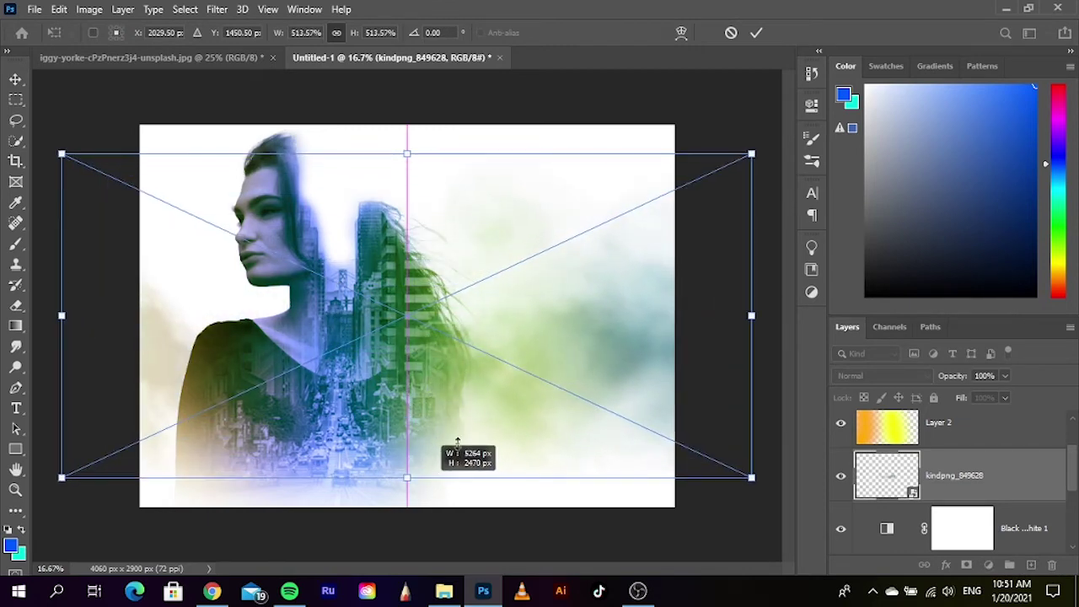
{"action": "left_click_drag", "start_coordinate": [549, 412], "coordinate": [559, 476]}
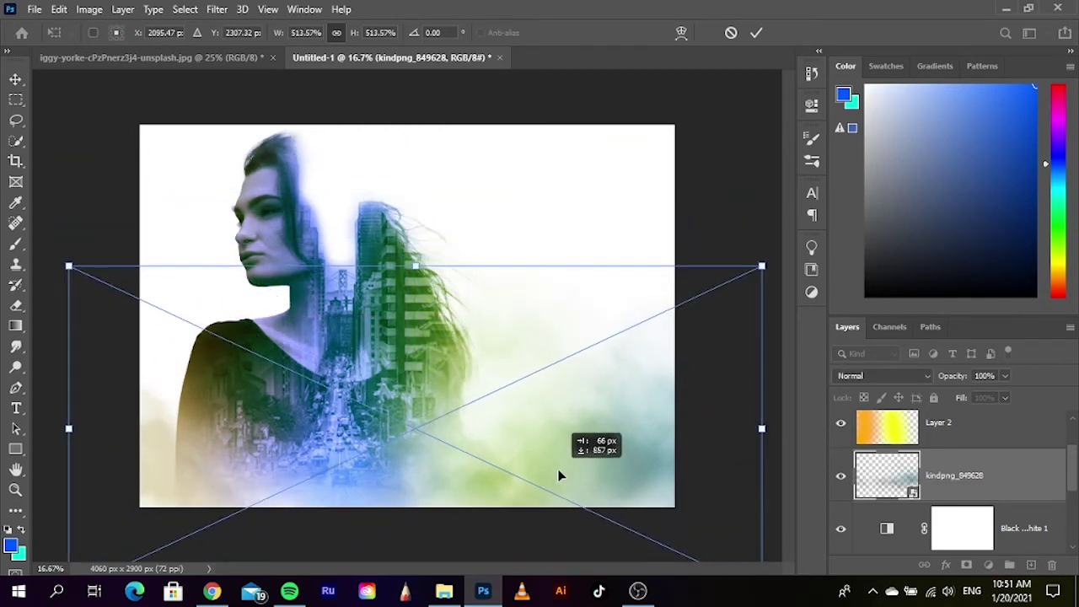
{"action": "right_click", "coordinate": [558, 475]}
{"action": "left_click", "coordinate": [596, 446]}
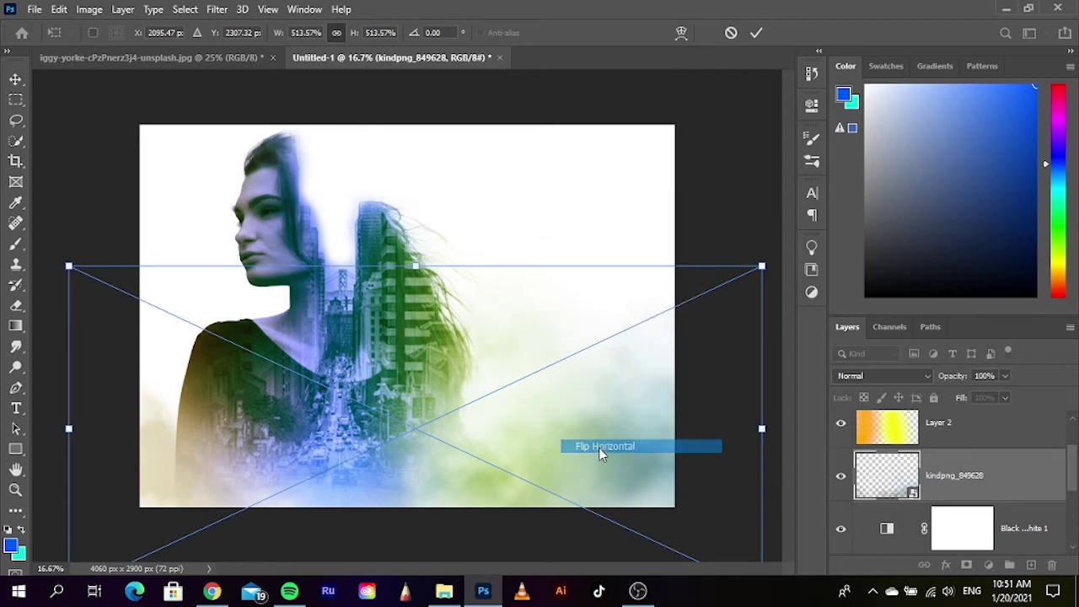
{"action": "mouse_move", "coordinate": [583, 459]}
{"action": "left_mouse_down"}
{"action": "mouse_move", "coordinate": [623, 453]}
{"action": "mouse_move", "coordinate": [623, 487]}
{"action": "left_mouse_up"}
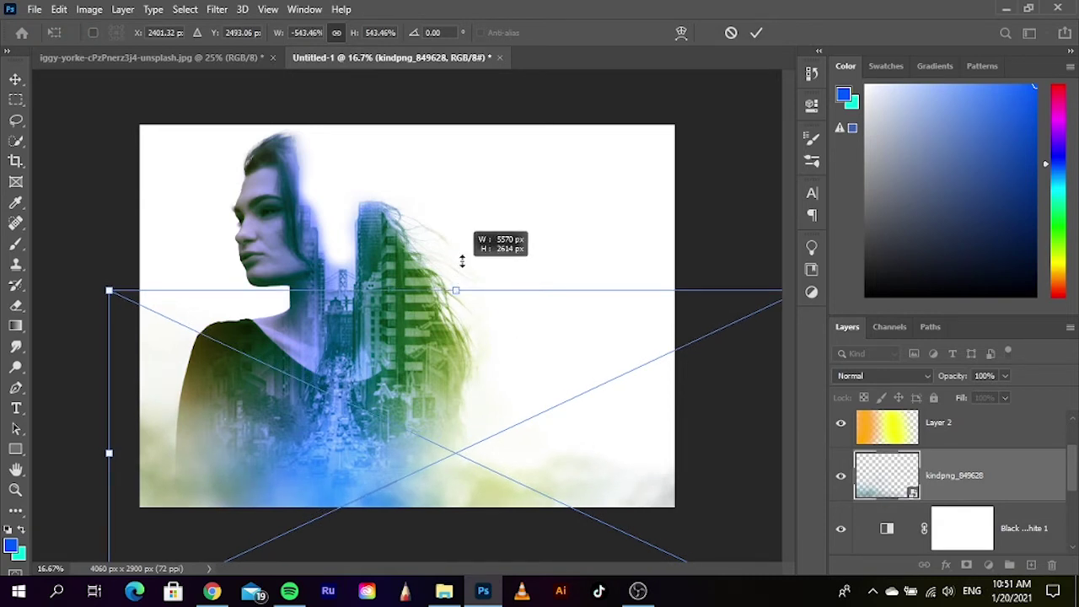
{"action": "left_click_drag", "start_coordinate": [462, 261], "coordinate": [463, 231]}
{"action": "mouse_move", "coordinate": [453, 359]}
{"action": "left_mouse_down"}
{"action": "mouse_move", "coordinate": [452, 335]}
{"action": "mouse_move", "coordinate": [475, 344]}
{"action": "left_mouse_up"}
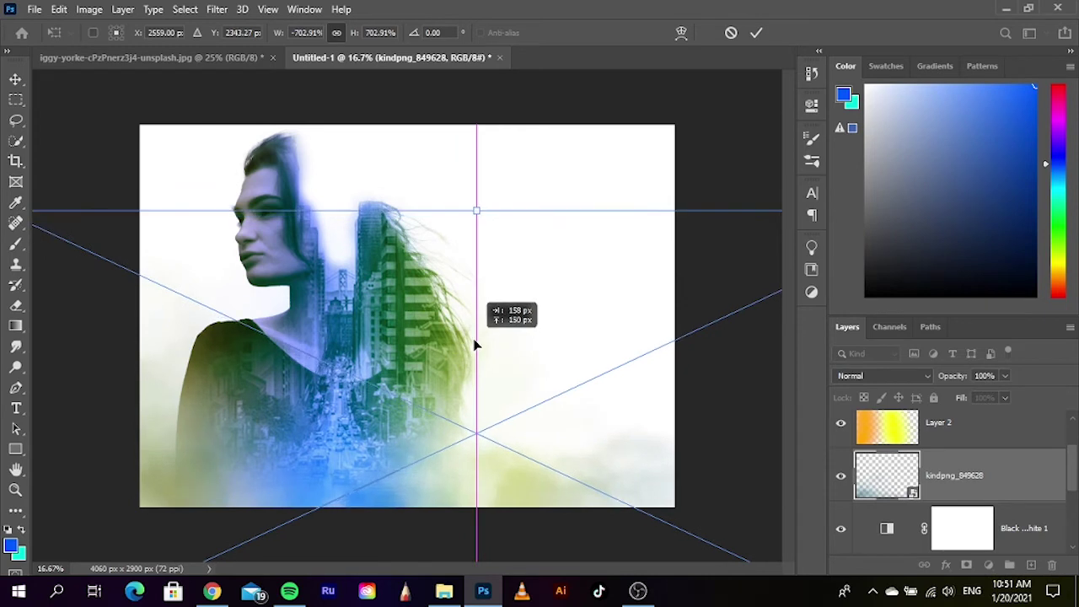
Zoom in on the hair edge and take the Eraser to Layer 1's mask
{"action": "left_click", "coordinate": [708, 428]}
{"action": "scroll", "coordinate": [377, 306], "scroll_direction": "up", "scroll_amount": 1}
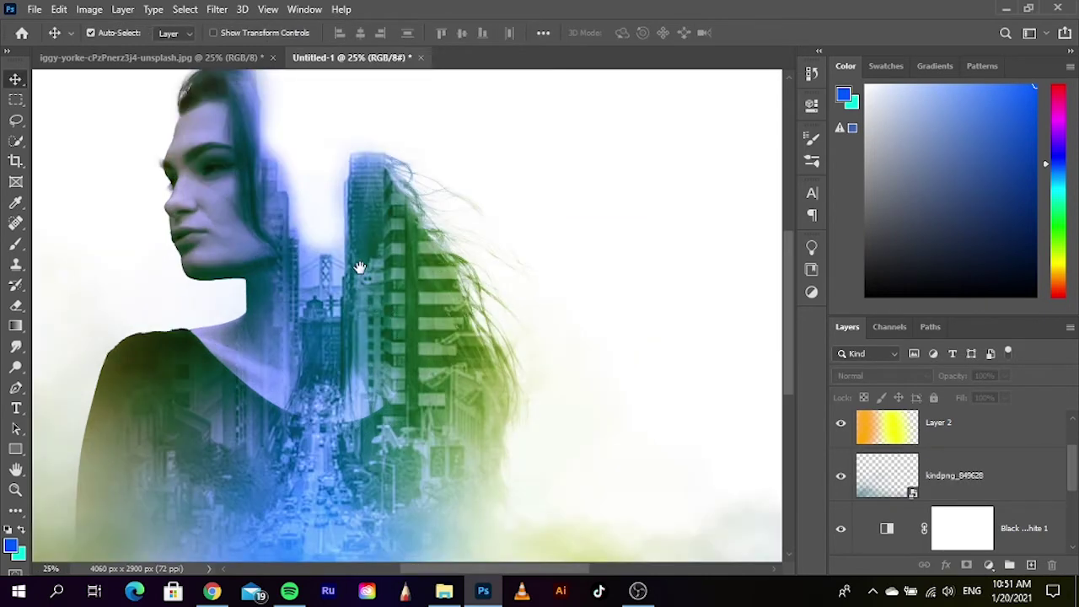
{"action": "scroll", "coordinate": [359, 268], "scroll_direction": "up", "scroll_amount": 1}
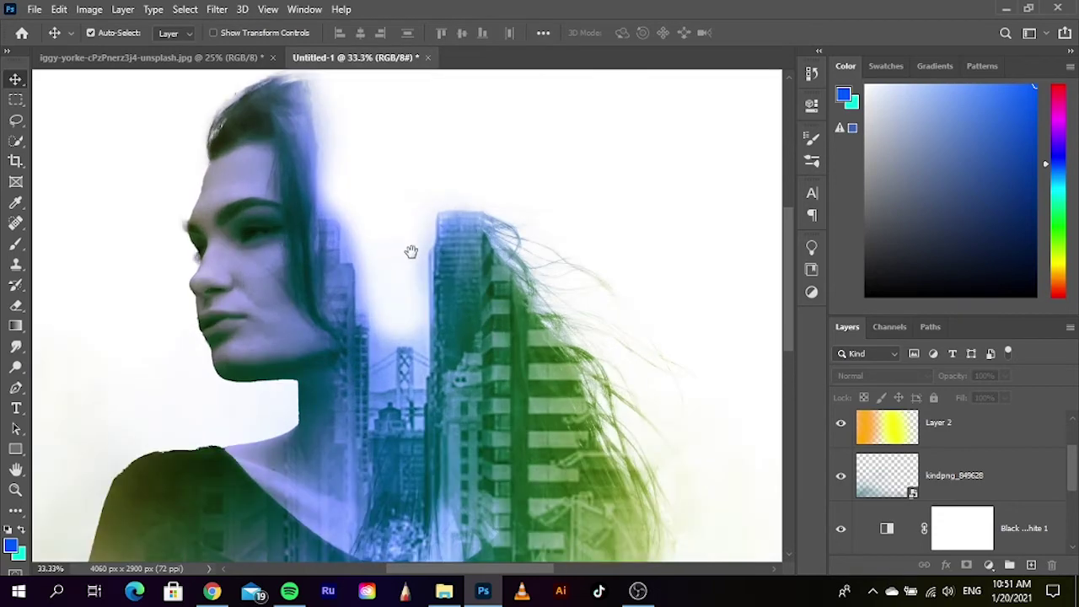
{"action": "scroll", "coordinate": [410, 251], "scroll_direction": "up", "scroll_amount": 1}
{"action": "scroll", "coordinate": [427, 286], "scroll_direction": "up", "scroll_amount": 1}
{"action": "scroll", "coordinate": [393, 282], "scroll_direction": "up", "scroll_amount": 1}
{"action": "scroll", "coordinate": [354, 281], "scroll_direction": "up", "scroll_amount": 2}
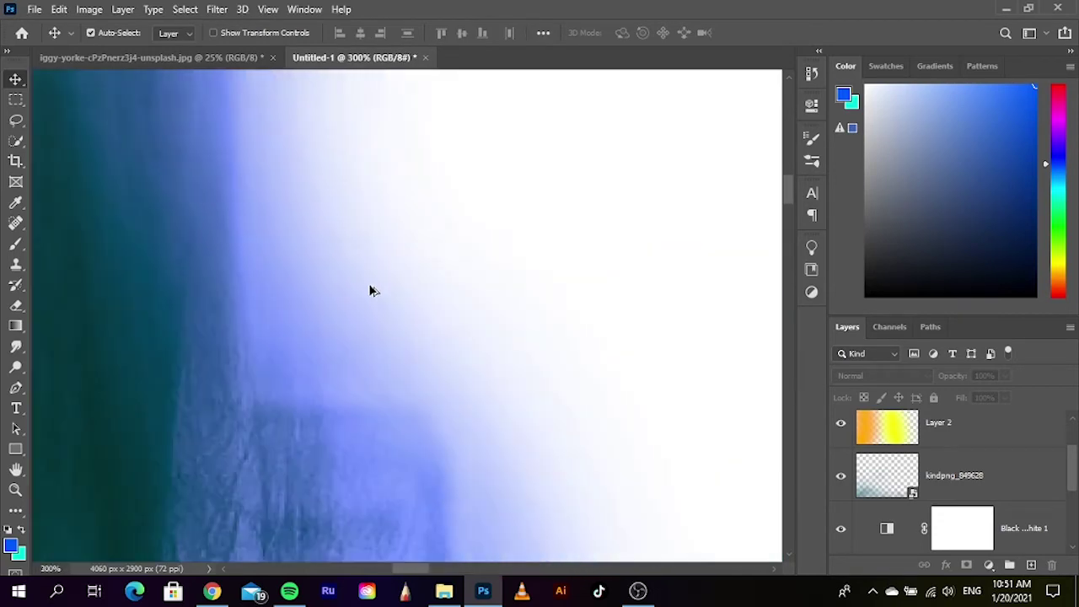
{"action": "left_click_drag", "start_coordinate": [418, 299], "coordinate": [441, 261]}
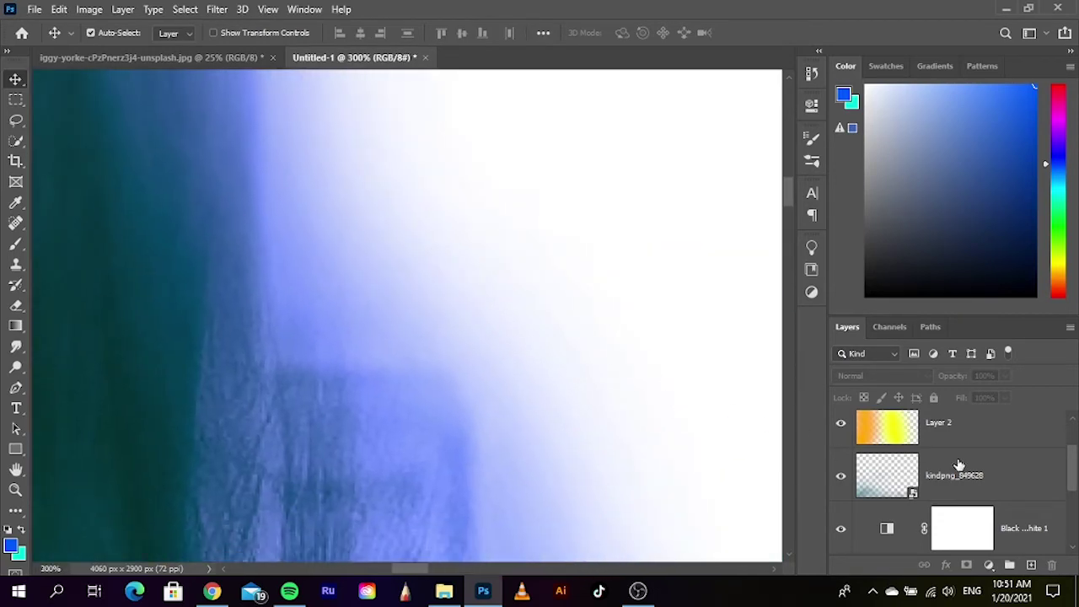
{"action": "scroll", "coordinate": [959, 465], "scroll_direction": "up", "scroll_amount": 1}
{"action": "scroll", "coordinate": [953, 456], "scroll_direction": "down", "scroll_amount": 5}
{"action": "left_click", "coordinate": [991, 447]}
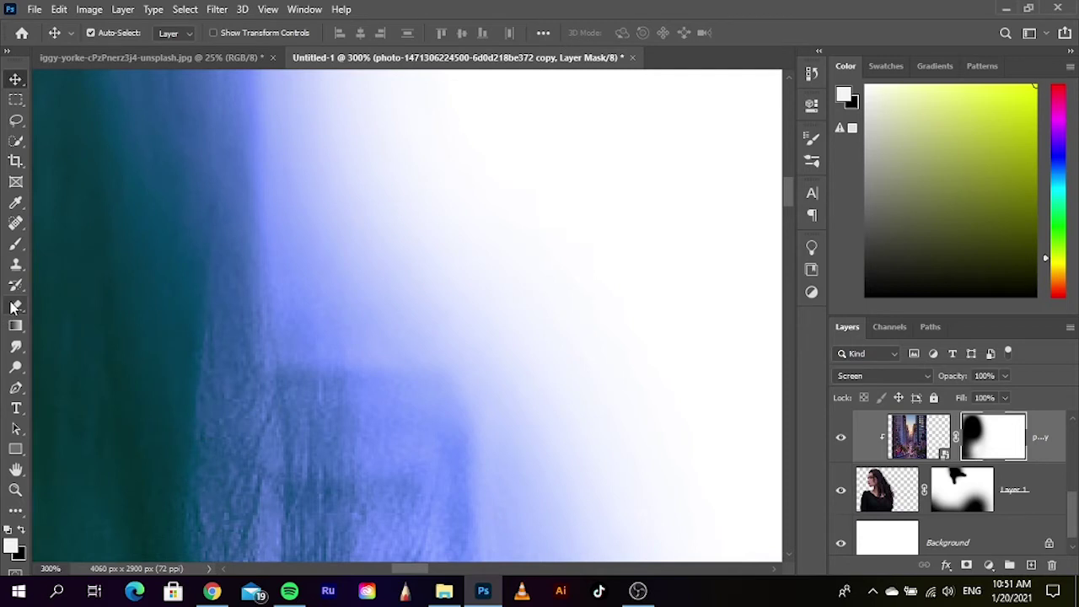
{"action": "left_click", "coordinate": [936, 502]}
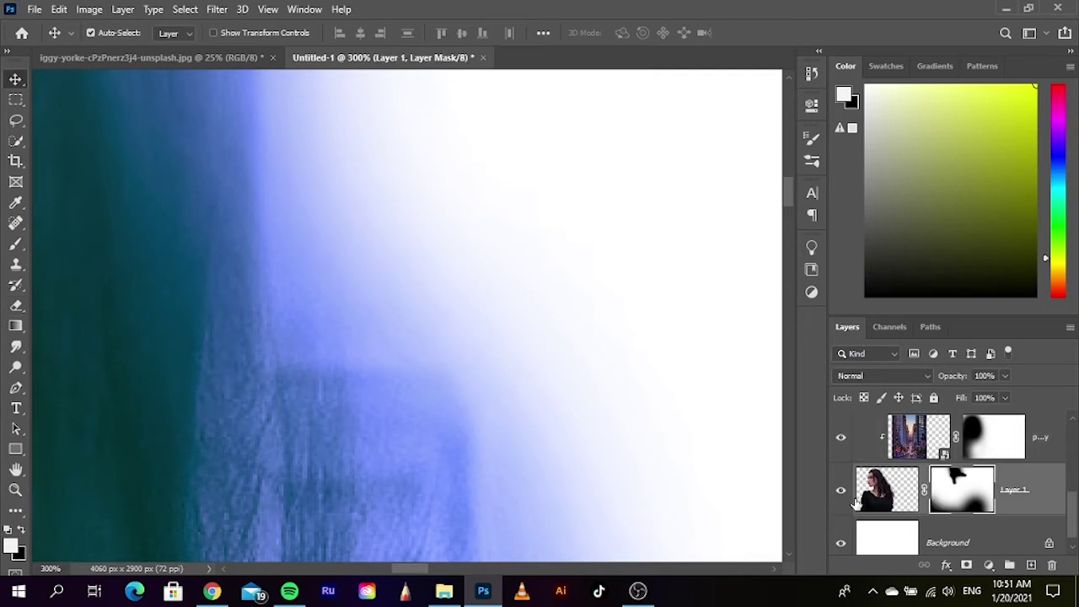
{"action": "left_click", "coordinate": [15, 307]}
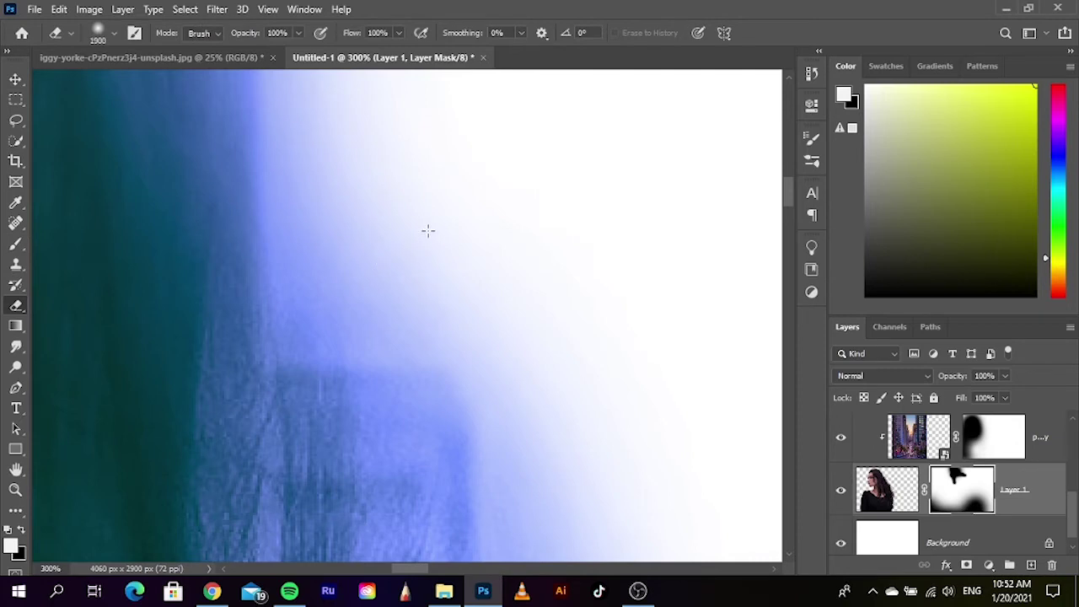
Shrink the eraser to size 100 and fade the blue edge beside the hair into white
{"action": "key", "text": "bracketleft"}
{"action": "key", "text": "bracketleft"}
{"action": "key", "text": "bracketleft"}
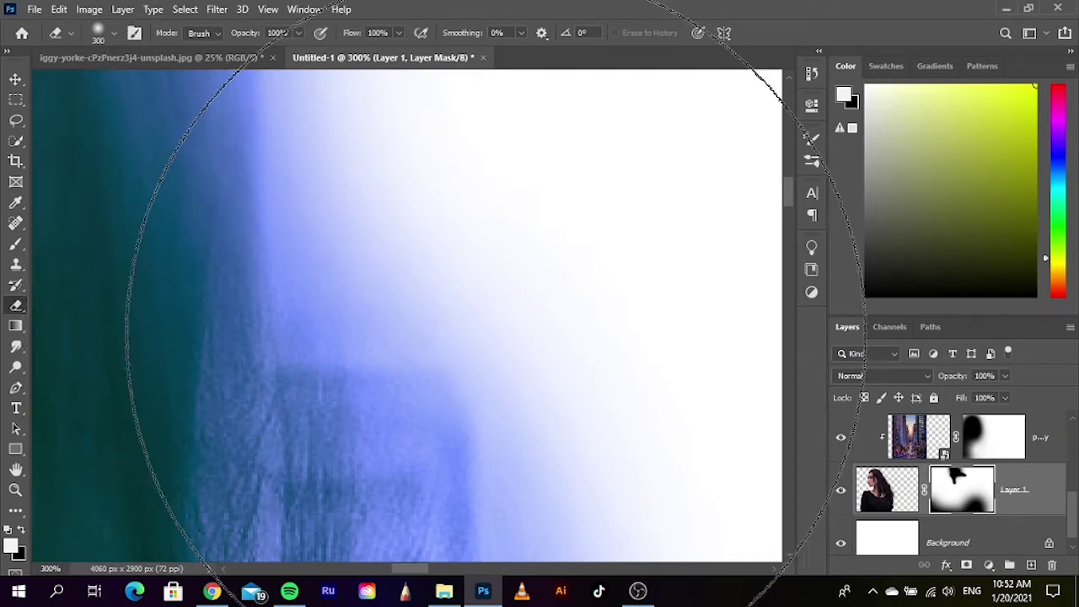
{"action": "key", "text": "bracketleft"}
{"action": "key", "text": "bracketleft"}
{"action": "key", "text": "bracketleft"}
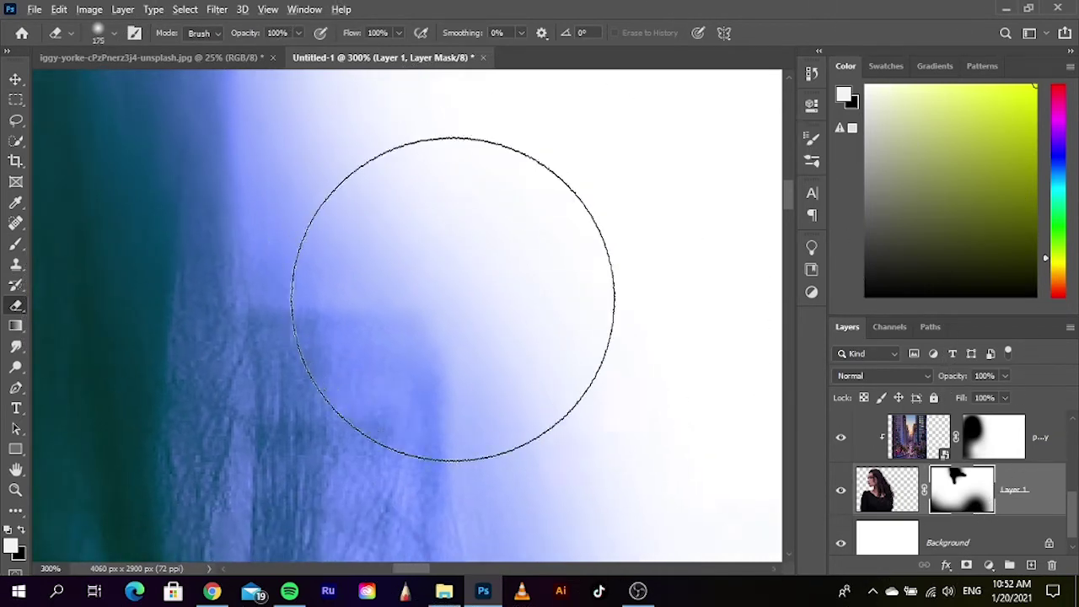
{"action": "key", "text": "ctrl+minus"}
{"action": "key", "text": "ctrl+minus"}
{"action": "left_click_drag", "start_coordinate": [446, 329], "coordinate": [411, 330]}
{"action": "key", "text": "ctrl+plus"}
{"action": "key", "text": "ctrl+plus"}
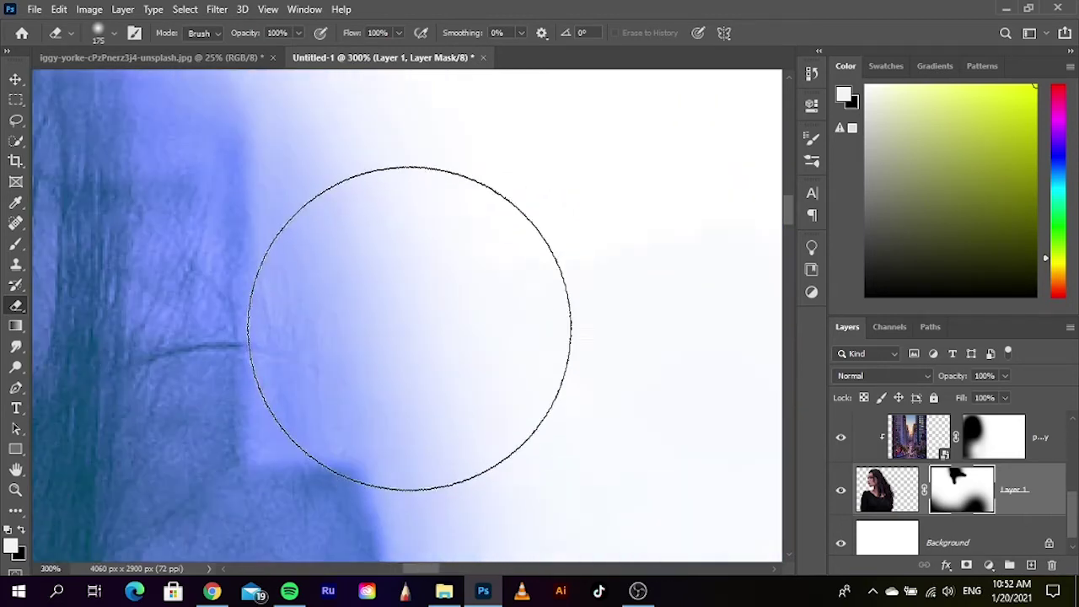
{"action": "key", "text": "ctrl+minus"}
{"action": "key", "text": "bracketleft"}
{"action": "key", "text": "bracketleft"}
{"action": "key", "text": "bracketleft"}
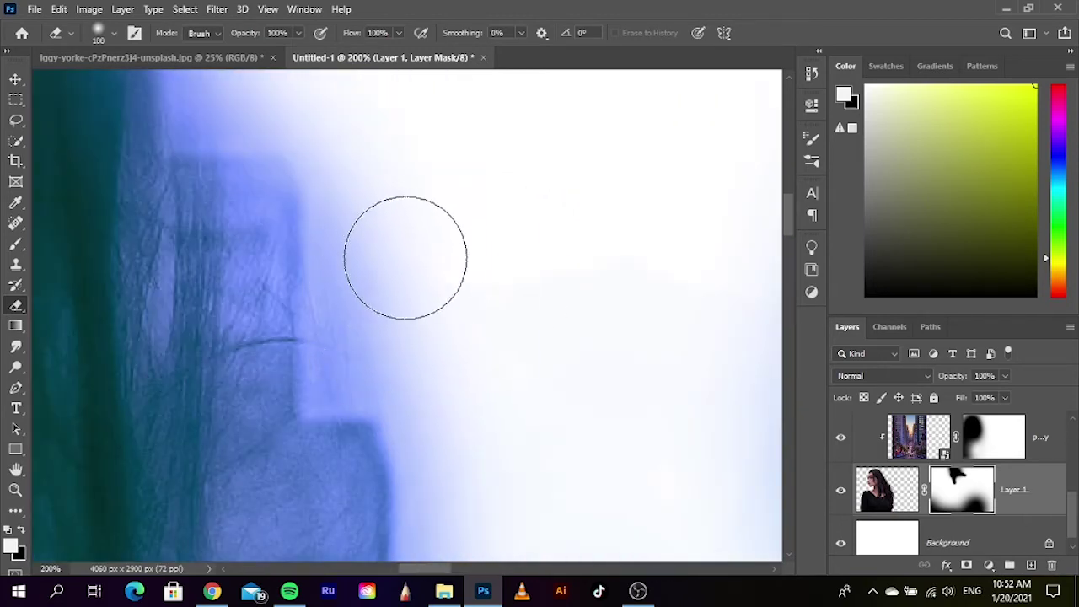
{"action": "left_click", "coordinate": [382, 244]}
{"action": "mouse_move", "coordinate": [378, 222]}
{"action": "left_mouse_down"}
{"action": "mouse_move", "coordinate": [390, 338]}
{"action": "mouse_move", "coordinate": [429, 342]}
{"action": "left_mouse_up"}
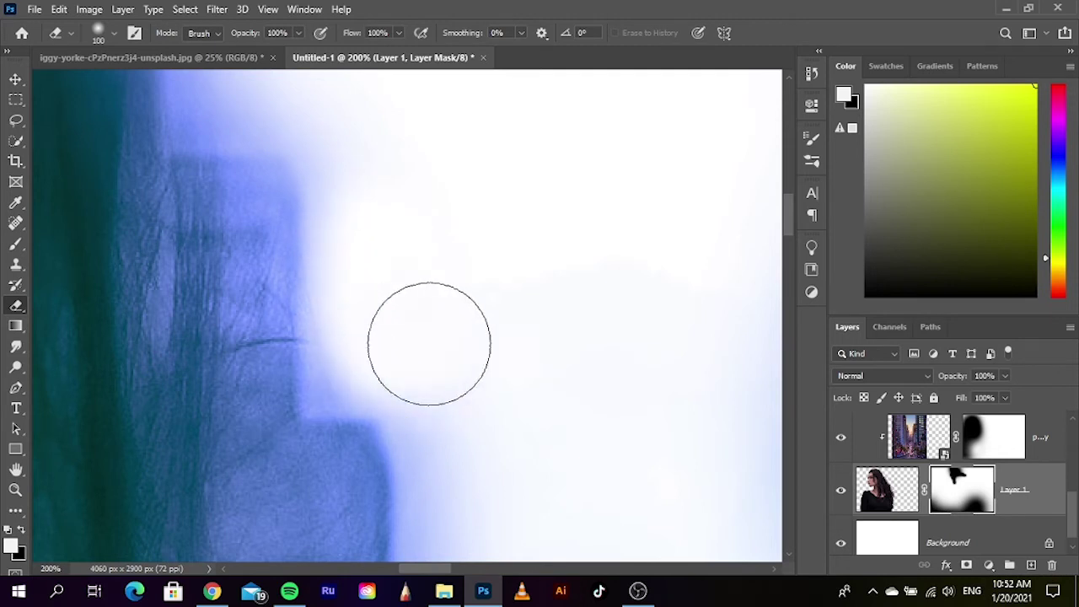
{"action": "mouse_move", "coordinate": [473, 433]}
{"action": "left_mouse_down"}
{"action": "mouse_move", "coordinate": [525, 436]}
{"action": "mouse_move", "coordinate": [494, 253]}
{"action": "mouse_move", "coordinate": [472, 243]}
{"action": "mouse_move", "coordinate": [483, 169]}
{"action": "left_mouse_up"}
{"action": "mouse_move", "coordinate": [441, 205]}
{"action": "left_mouse_down"}
{"action": "mouse_move", "coordinate": [452, 370]}
{"action": "mouse_move", "coordinate": [475, 250]}
{"action": "mouse_move", "coordinate": [461, 213]}
{"action": "left_mouse_up"}
Whiten around the bridge and the bluish area beside the hair, panning along the building edge
{"action": "mouse_move", "coordinate": [463, 265]}
{"action": "left_mouse_down"}
{"action": "mouse_move", "coordinate": [467, 340]}
{"action": "mouse_move", "coordinate": [542, 311]}
{"action": "mouse_move", "coordinate": [633, 305]}
{"action": "mouse_move", "coordinate": [644, 241]}
{"action": "left_mouse_up"}
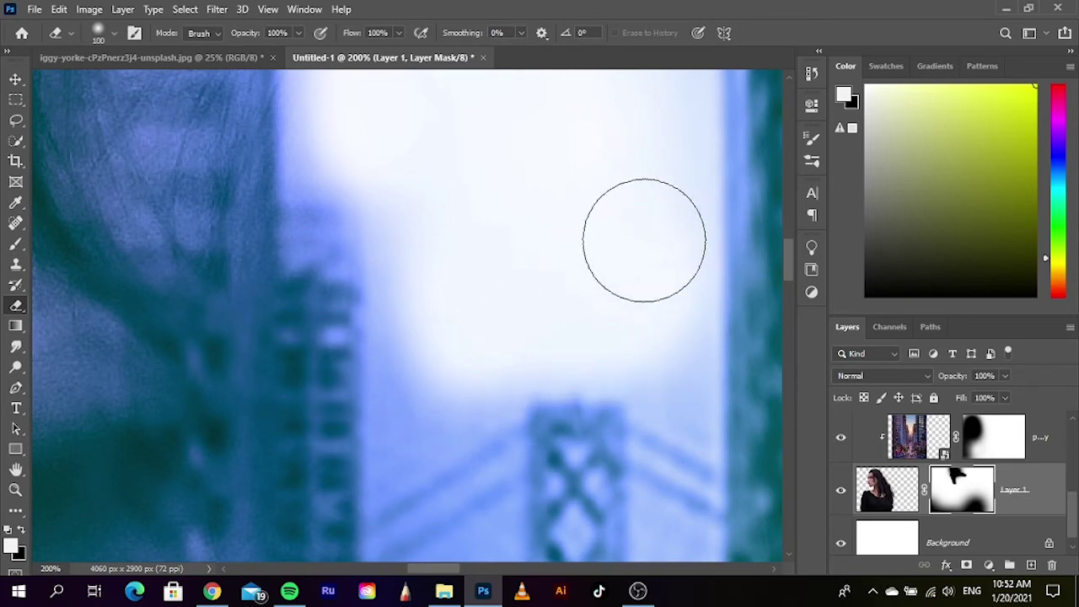
{"action": "mouse_move", "coordinate": [611, 136]}
{"action": "left_mouse_down"}
{"action": "mouse_move", "coordinate": [439, 307]}
{"action": "mouse_move", "coordinate": [412, 253]}
{"action": "left_mouse_up"}
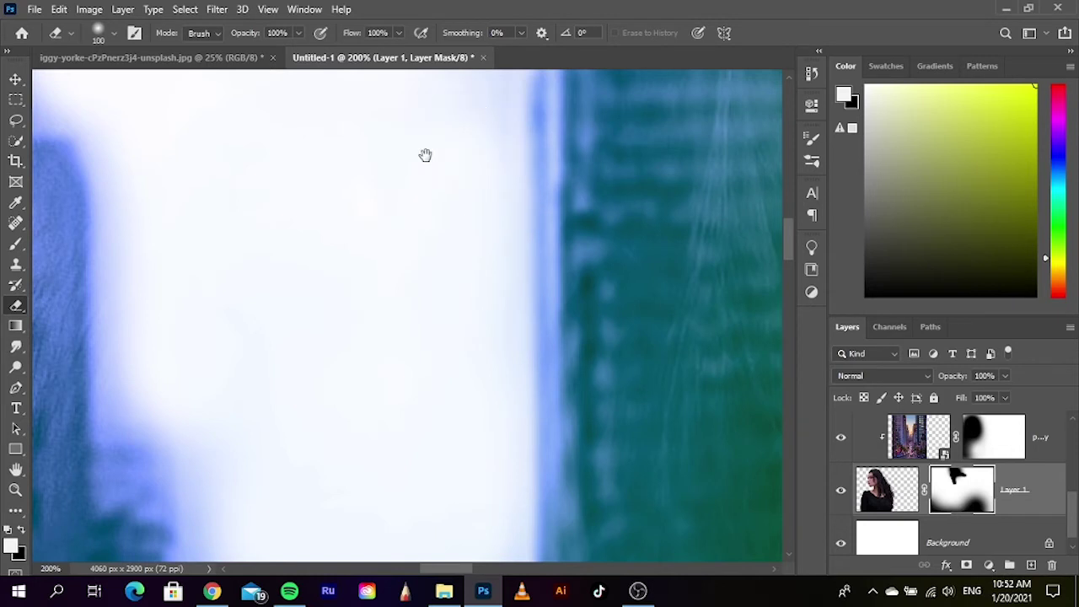
{"action": "mouse_move", "coordinate": [424, 155]}
{"action": "left_mouse_down"}
{"action": "mouse_move", "coordinate": [373, 323]}
{"action": "mouse_move", "coordinate": [380, 275]}
{"action": "left_mouse_up"}
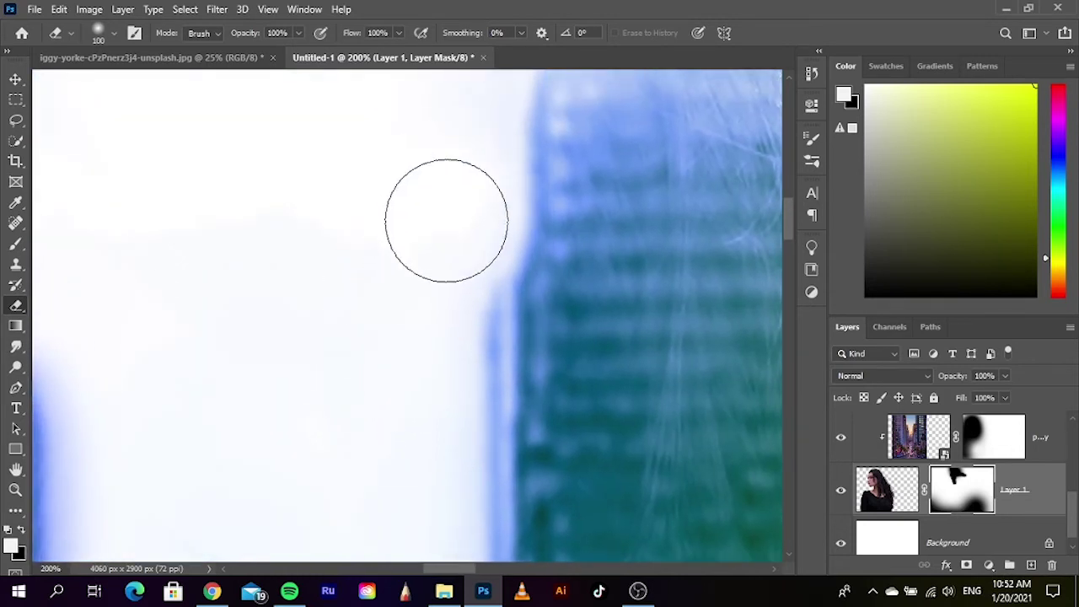
{"action": "left_click_drag", "start_coordinate": [348, 252], "coordinate": [332, 301]}
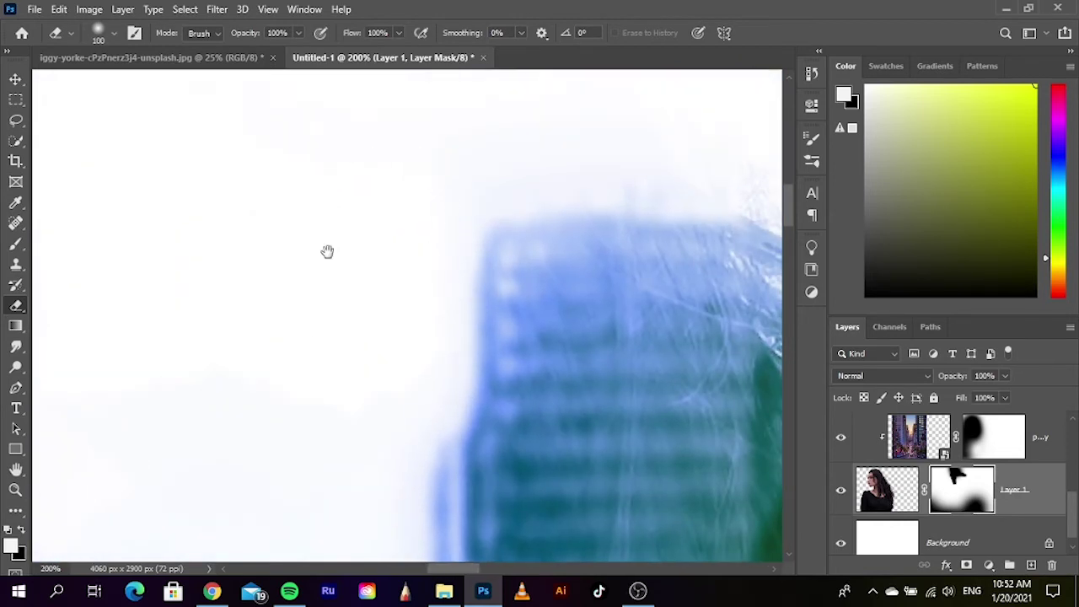
{"action": "mouse_move", "coordinate": [327, 252]}
{"action": "left_mouse_down"}
{"action": "mouse_move", "coordinate": [306, 347]}
{"action": "mouse_move", "coordinate": [260, 332]}
{"action": "mouse_move", "coordinate": [407, 286]}
{"action": "mouse_move", "coordinate": [546, 296]}
{"action": "mouse_move", "coordinate": [542, 331]}
{"action": "left_mouse_up"}
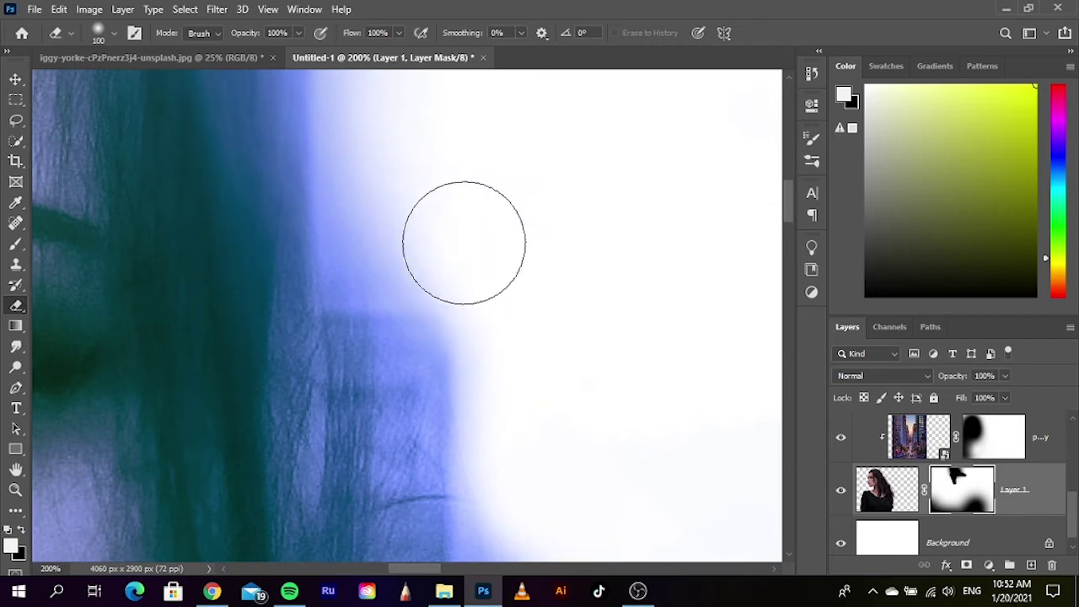
{"action": "mouse_move", "coordinate": [463, 241]}
{"action": "left_mouse_down"}
{"action": "mouse_move", "coordinate": [401, 232]}
{"action": "mouse_move", "coordinate": [390, 149]}
{"action": "mouse_move", "coordinate": [458, 354]}
{"action": "mouse_move", "coordinate": [519, 356]}
{"action": "mouse_move", "coordinate": [525, 443]}
{"action": "left_mouse_up"}
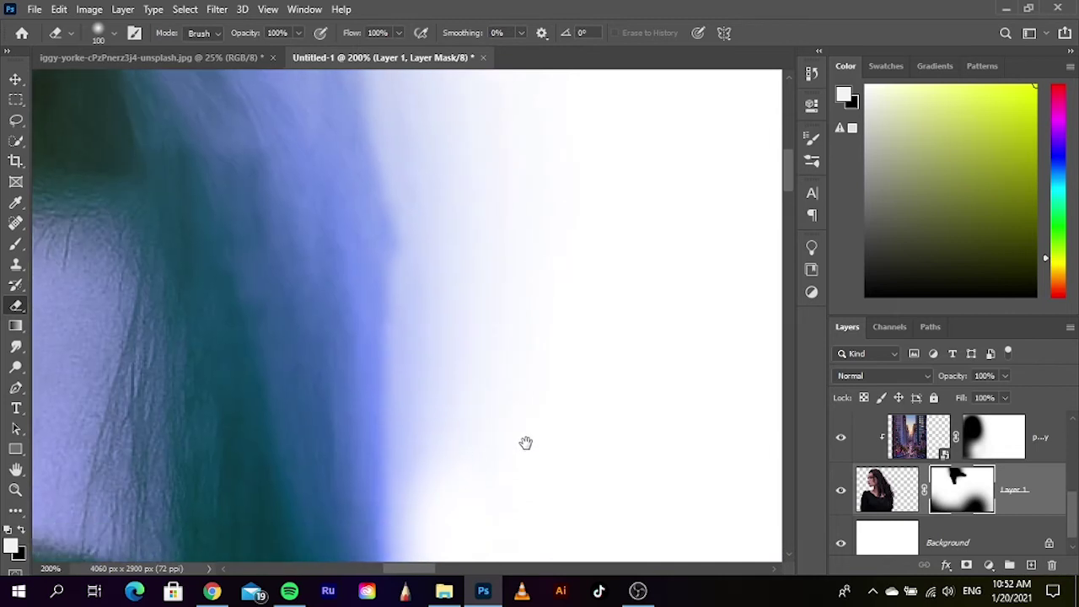
Pan along the top curve of the hair and zoom out to view the face and buildings
{"action": "scroll", "coordinate": [484, 365], "scroll_direction": "down", "scroll_amount": 1}
{"action": "left_click_drag", "start_coordinate": [534, 400], "coordinate": [525, 378]}
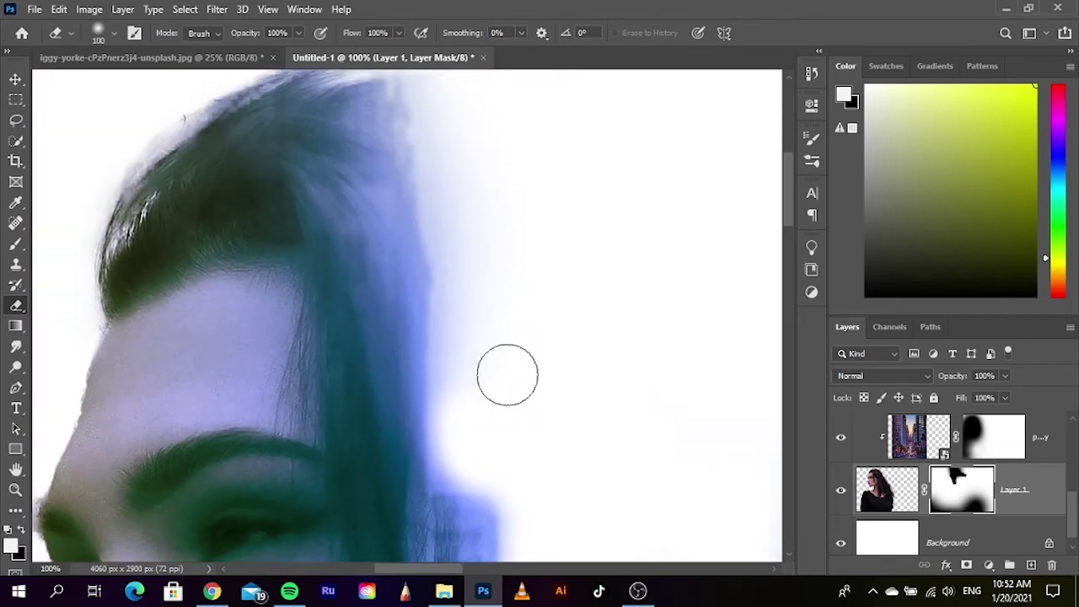
{"action": "scroll", "coordinate": [470, 404], "scroll_direction": "up", "scroll_amount": 1}
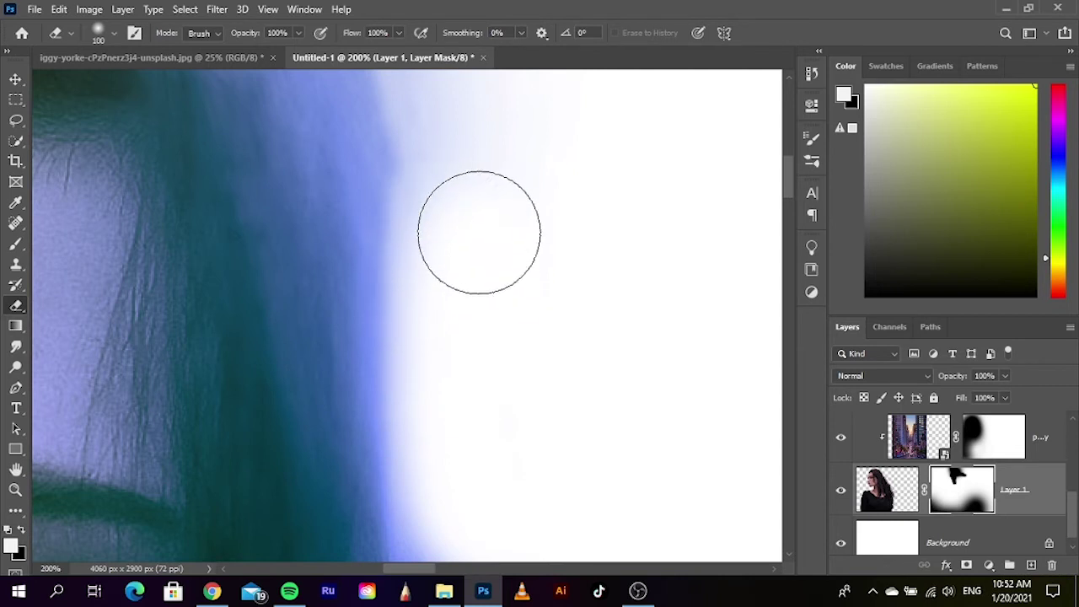
{"action": "mouse_move", "coordinate": [543, 197]}
{"action": "left_mouse_down"}
{"action": "mouse_move", "coordinate": [552, 419]}
{"action": "mouse_move", "coordinate": [552, 394]}
{"action": "mouse_move", "coordinate": [489, 386]}
{"action": "mouse_move", "coordinate": [453, 195]}
{"action": "left_mouse_up"}
{"action": "left_click_drag", "start_coordinate": [492, 260], "coordinate": [549, 374]}
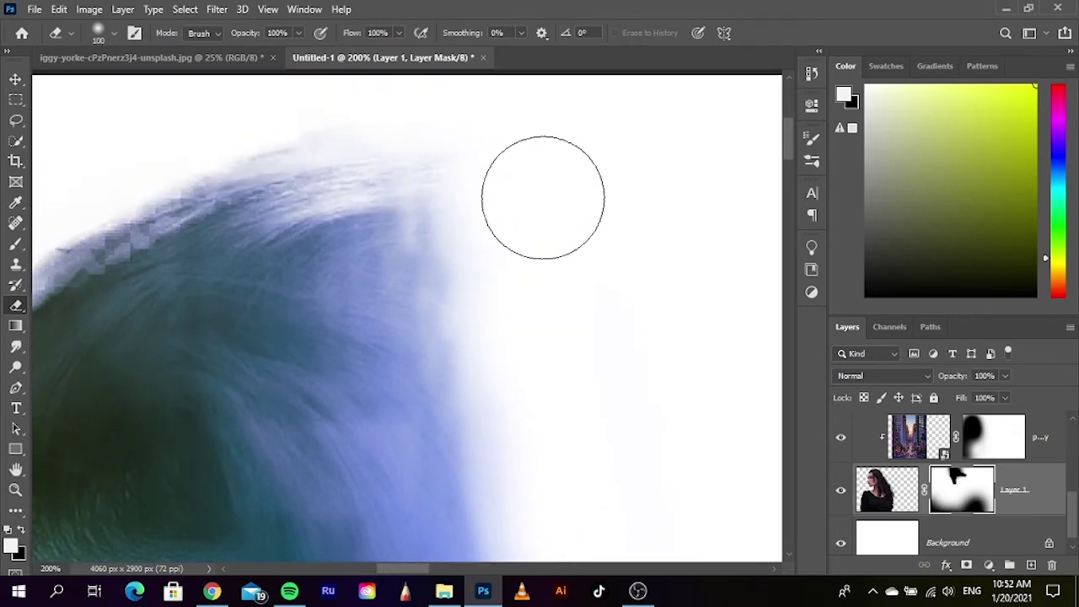
{"action": "key", "text": "ctrl+minus"}
{"action": "mouse_move", "coordinate": [612, 320]}
{"action": "left_mouse_down"}
{"action": "mouse_move", "coordinate": [554, 265]}
{"action": "mouse_move", "coordinate": [596, 340]}
{"action": "left_mouse_up"}
{"action": "key", "text": "ctrl+minus"}
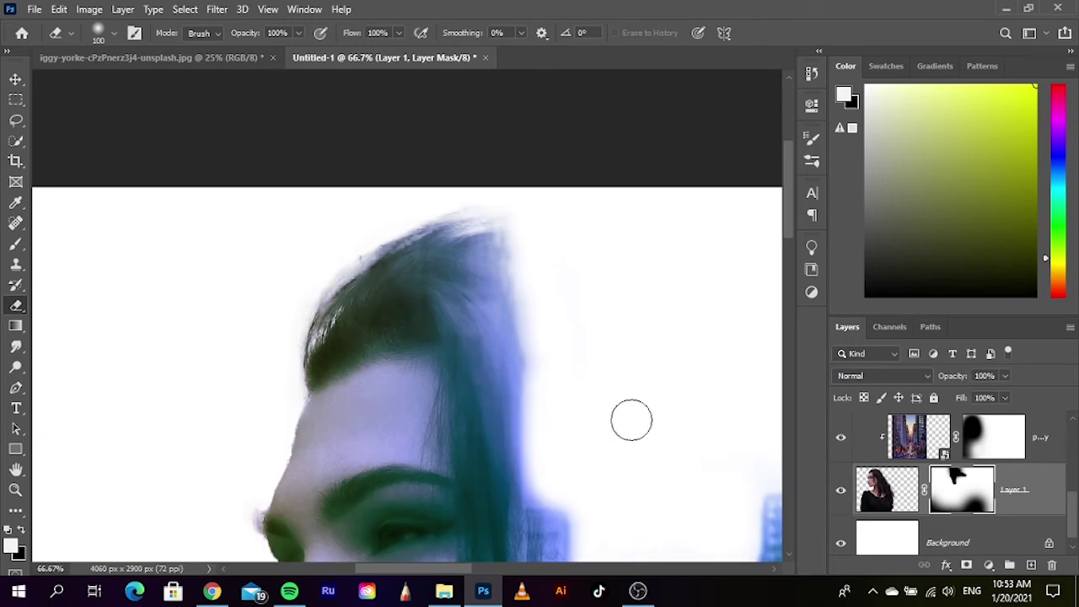
{"action": "mouse_move", "coordinate": [630, 421]}
{"action": "left_mouse_down"}
{"action": "mouse_move", "coordinate": [540, 296]}
{"action": "mouse_move", "coordinate": [489, 313]}
{"action": "left_mouse_up"}
{"action": "left_click_drag", "start_coordinate": [489, 313], "coordinate": [431, 228]}
Zoom back in on the neck, chin and bridge top for closer work
{"action": "scroll", "coordinate": [473, 289], "scroll_direction": "down", "scroll_amount": 5}
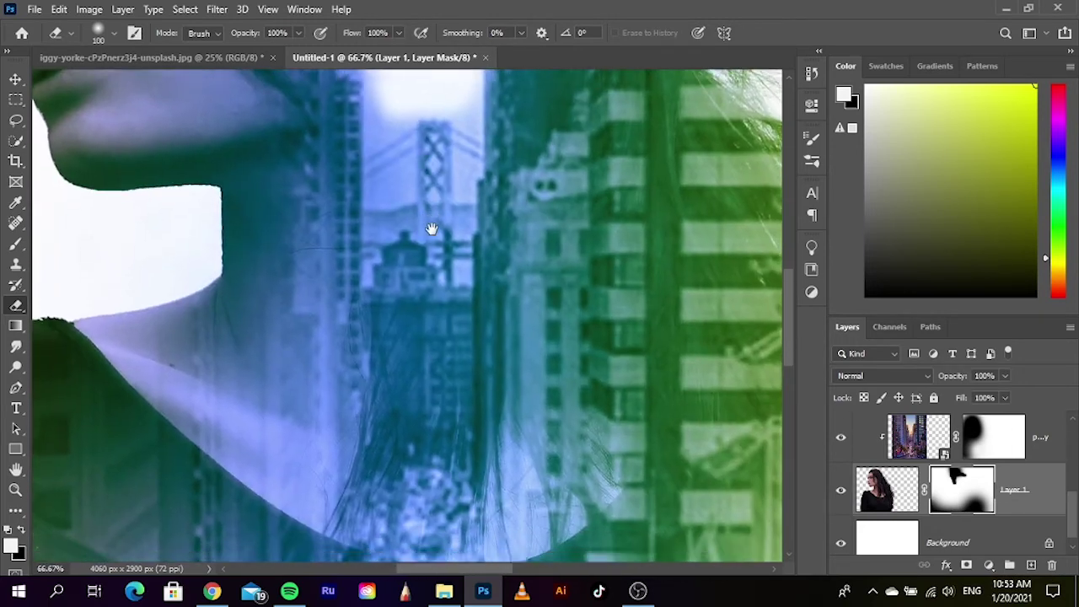
{"action": "scroll", "coordinate": [430, 228], "scroll_direction": "down", "scroll_amount": 2}
{"action": "key", "text": "ctrl+minus"}
{"action": "key", "text": "ctrl+minus"}
{"action": "key", "text": "ctrl+minus"}
{"action": "key", "text": "ctrl+plus"}
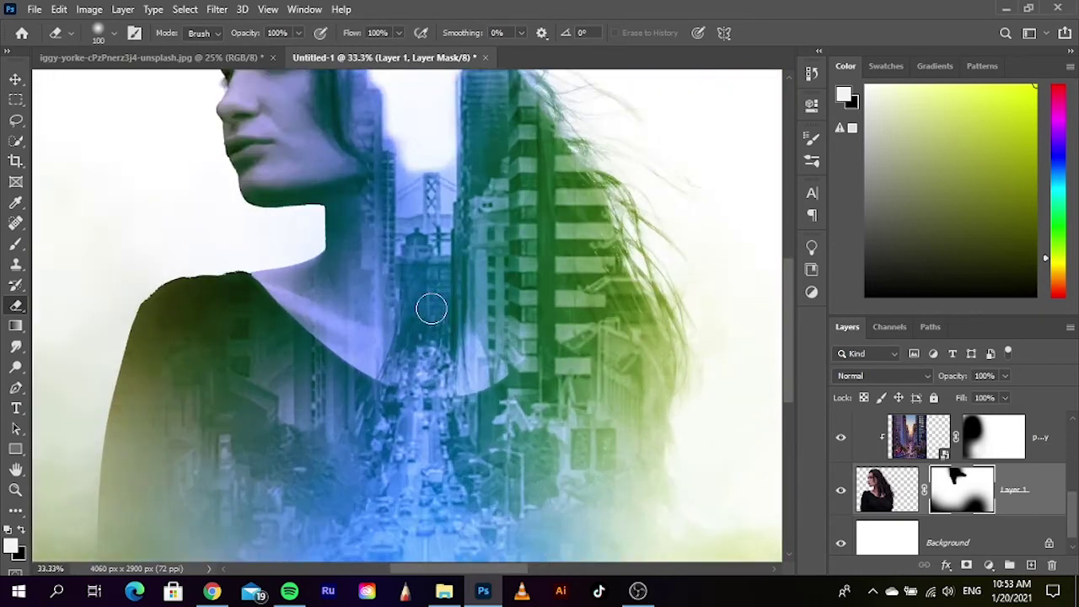
{"action": "key", "text": "ctrl+plus"}
{"action": "key", "text": "ctrl+plus"}
{"action": "left_click_drag", "start_coordinate": [409, 197], "coordinate": [420, 381]}
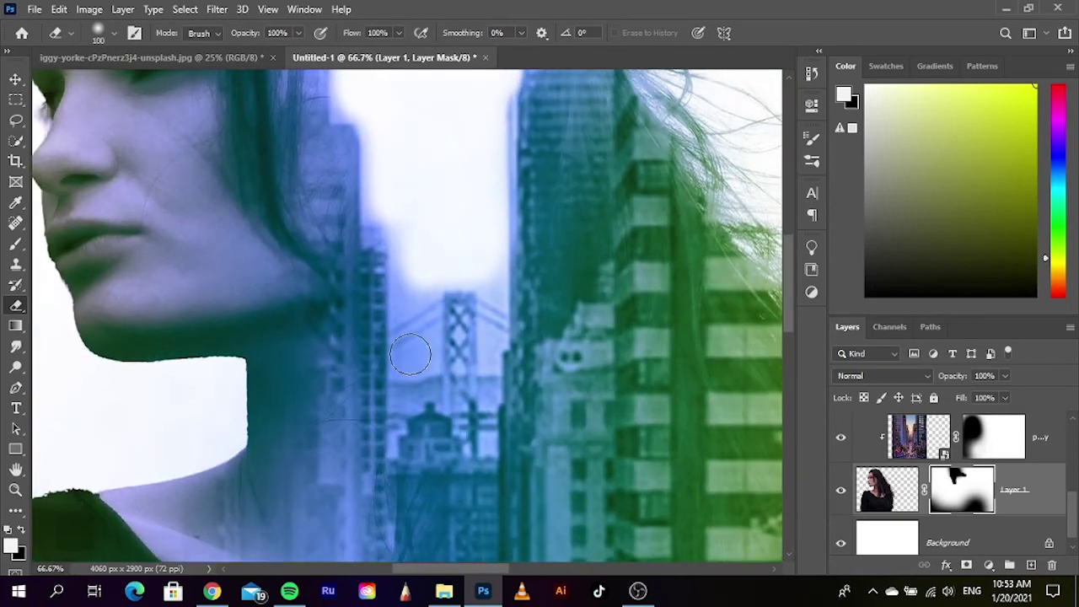
{"action": "scroll", "coordinate": [409, 358], "scroll_direction": "up", "scroll_amount": 2, "text": "alt"}
{"action": "key", "text": "bracketleft"}
Erase the sky on both sides of the bridge tower, along its cable and inside its lattice
{"action": "key", "text": "bracketleft"}
{"action": "key", "text": "bracketleft"}
{"action": "key", "text": "bracketleft"}
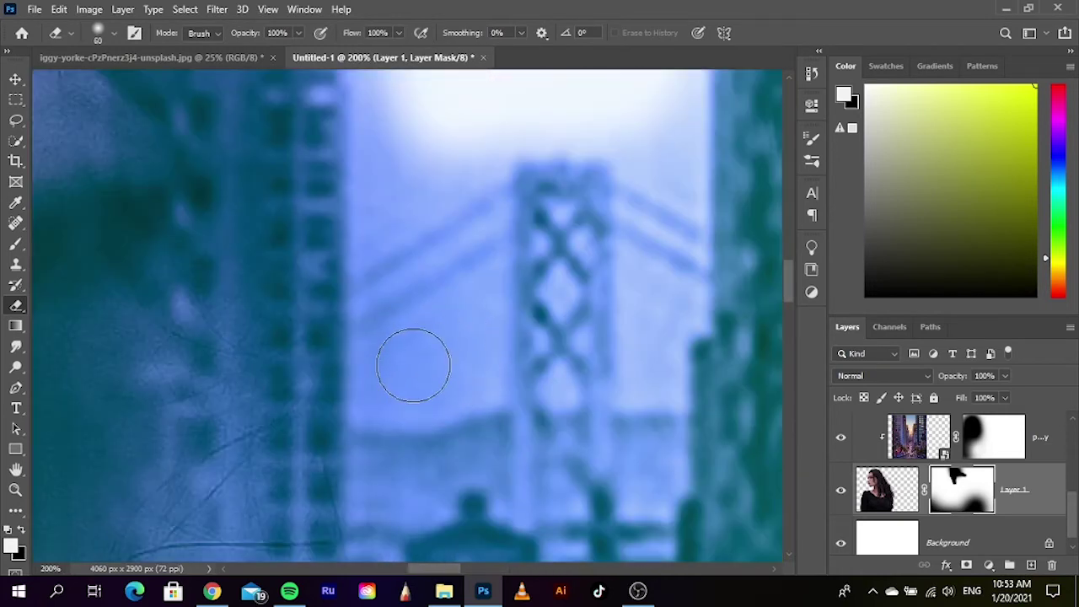
{"action": "key", "text": "bracketleft"}
{"action": "key", "text": "bracketleft"}
{"action": "key", "text": "bracketleft"}
{"action": "mouse_move", "coordinate": [379, 358]}
{"action": "left_mouse_down"}
{"action": "mouse_move", "coordinate": [380, 397]}
{"action": "mouse_move", "coordinate": [397, 411]}
{"action": "mouse_move", "coordinate": [479, 390]}
{"action": "mouse_move", "coordinate": [487, 279]}
{"action": "mouse_move", "coordinate": [402, 349]}
{"action": "mouse_move", "coordinate": [422, 330]}
{"action": "mouse_move", "coordinate": [405, 340]}
{"action": "mouse_move", "coordinate": [412, 373]}
{"action": "mouse_move", "coordinate": [457, 340]}
{"action": "mouse_move", "coordinate": [400, 385]}
{"action": "mouse_move", "coordinate": [465, 338]}
{"action": "mouse_move", "coordinate": [510, 376]}
{"action": "left_mouse_up"}
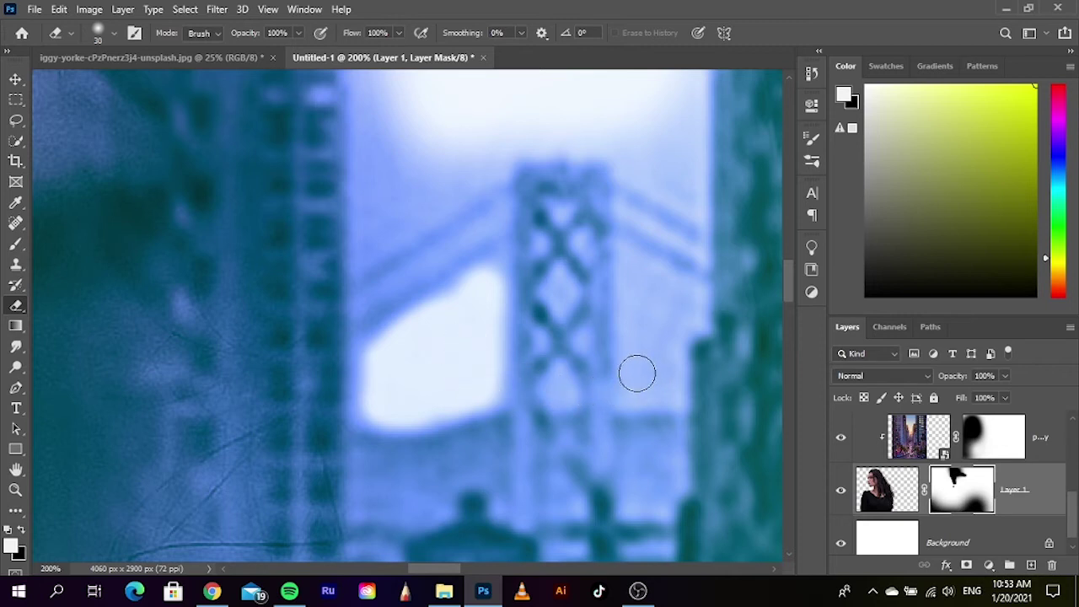
{"action": "mouse_move", "coordinate": [635, 368]}
{"action": "left_mouse_down"}
{"action": "mouse_move", "coordinate": [636, 385]}
{"action": "mouse_move", "coordinate": [638, 293]}
{"action": "left_mouse_up"}
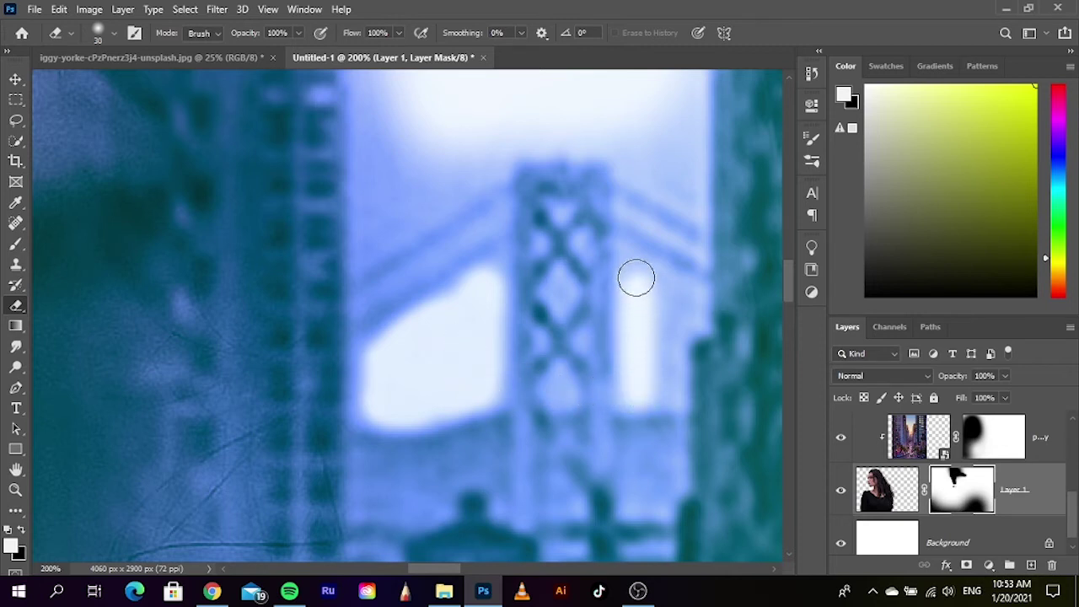
{"action": "key", "text": "bracketleft"}
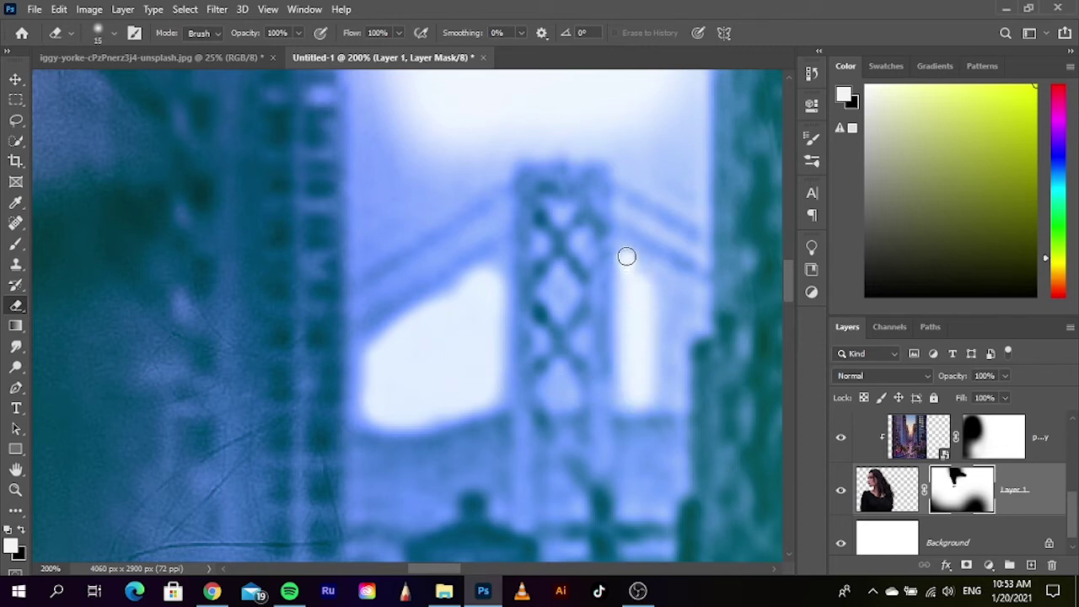
{"action": "mouse_move", "coordinate": [640, 266]}
{"action": "left_mouse_down"}
{"action": "mouse_move", "coordinate": [689, 293]}
{"action": "mouse_move", "coordinate": [697, 318]}
{"action": "mouse_move", "coordinate": [657, 294]}
{"action": "mouse_move", "coordinate": [650, 313]}
{"action": "mouse_move", "coordinate": [667, 337]}
{"action": "mouse_move", "coordinate": [665, 319]}
{"action": "left_mouse_up"}
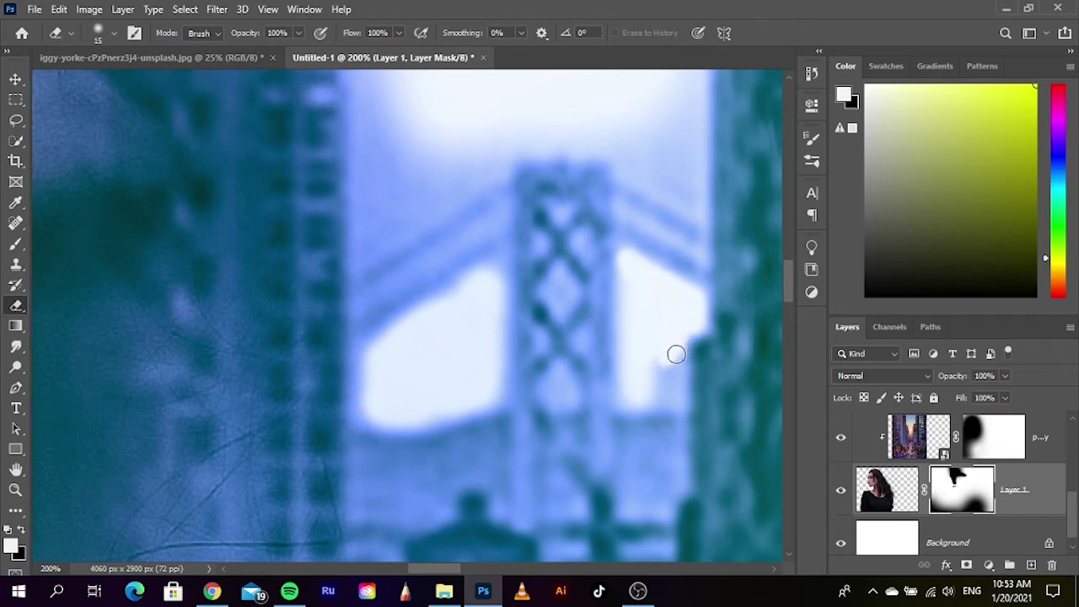
{"action": "mouse_move", "coordinate": [677, 354]}
{"action": "left_mouse_down"}
{"action": "mouse_move", "coordinate": [675, 397]}
{"action": "mouse_move", "coordinate": [646, 393]}
{"action": "left_mouse_up"}
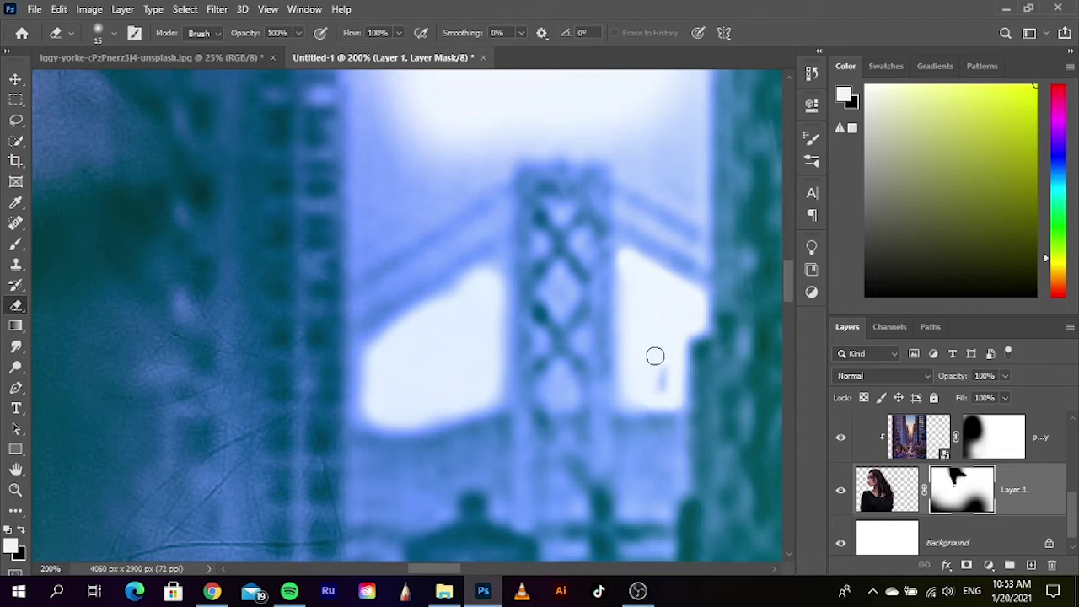
{"action": "left_click_drag", "start_coordinate": [655, 356], "coordinate": [660, 387]}
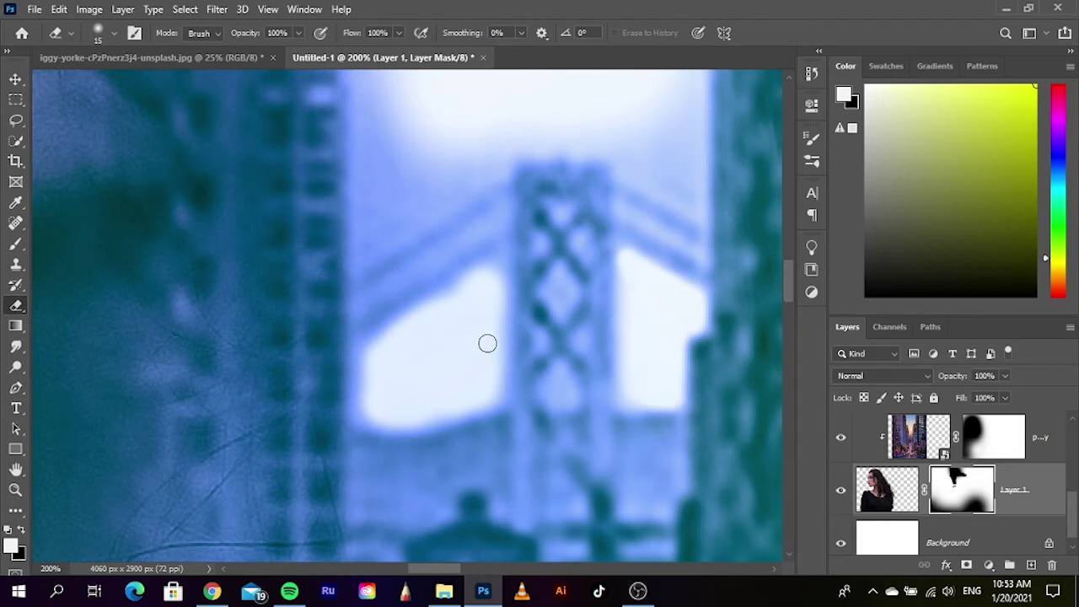
{"action": "mouse_move", "coordinate": [563, 377]}
{"action": "left_mouse_down"}
{"action": "mouse_move", "coordinate": [552, 390]}
{"action": "mouse_move", "coordinate": [564, 397]}
{"action": "mouse_move", "coordinate": [572, 387]}
{"action": "left_mouse_up"}
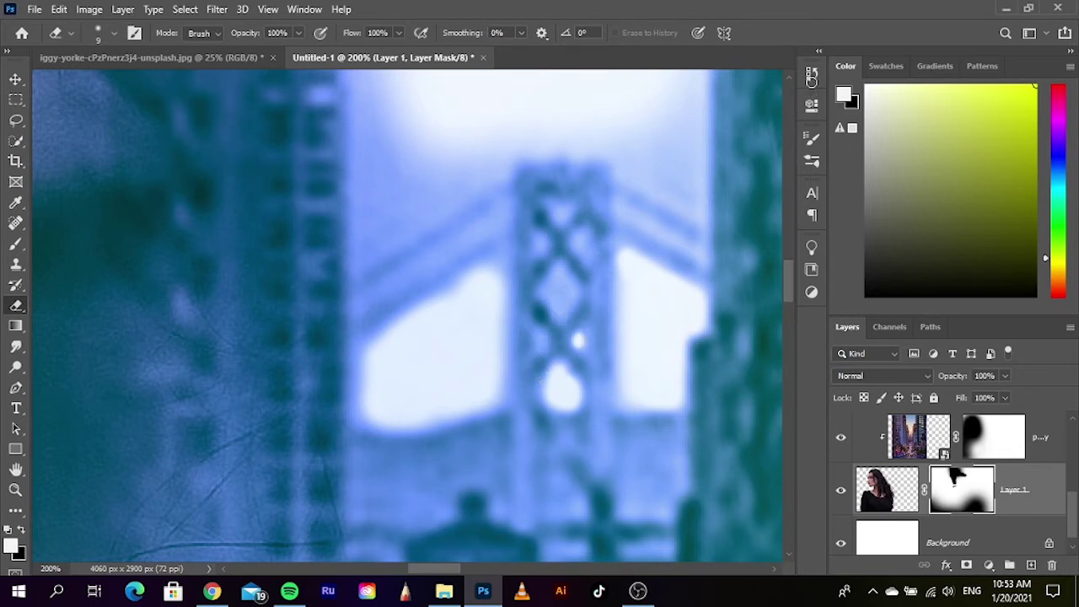
Revert to the first Eraser state in History and zoom out to the whole composite
{"action": "left_click", "coordinate": [812, 74]}
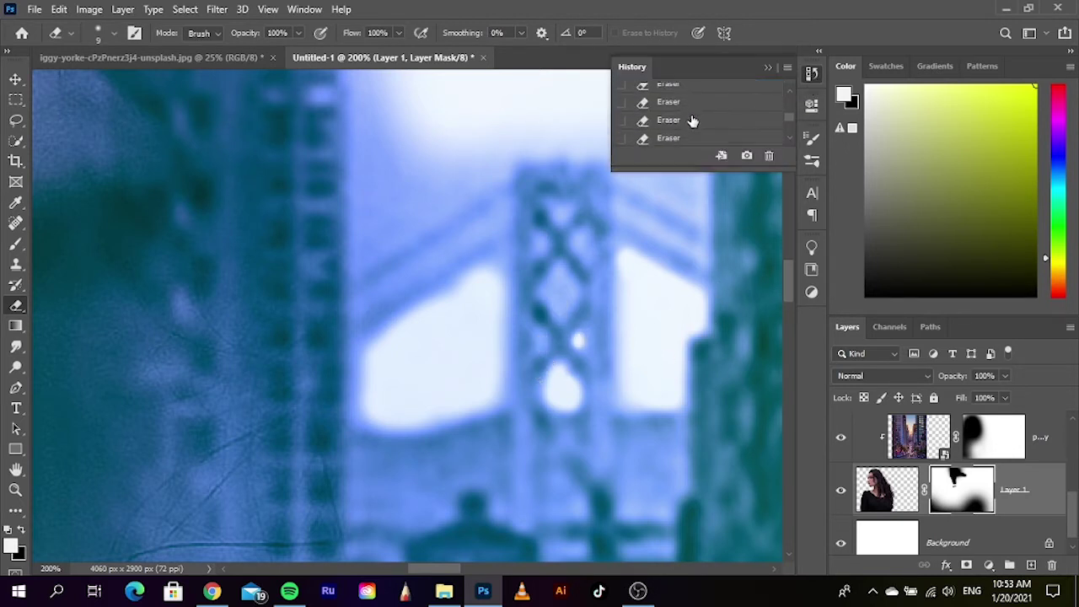
{"action": "scroll", "coordinate": [689, 125], "scroll_direction": "up", "scroll_amount": 3}
{"action": "scroll", "coordinate": [689, 125], "scroll_direction": "up", "scroll_amount": 3}
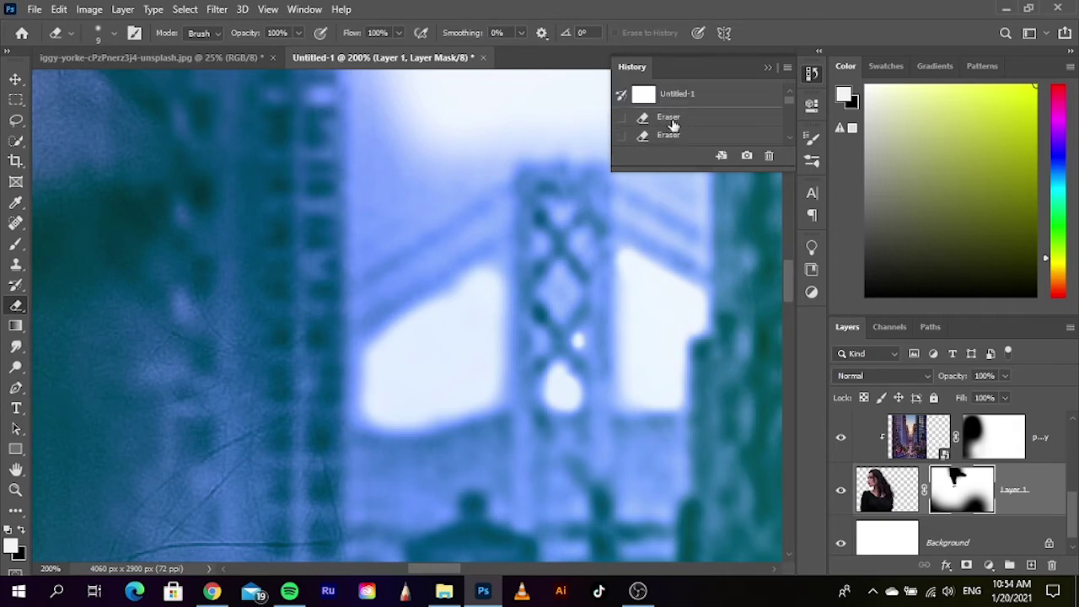
{"action": "left_click", "coordinate": [674, 125]}
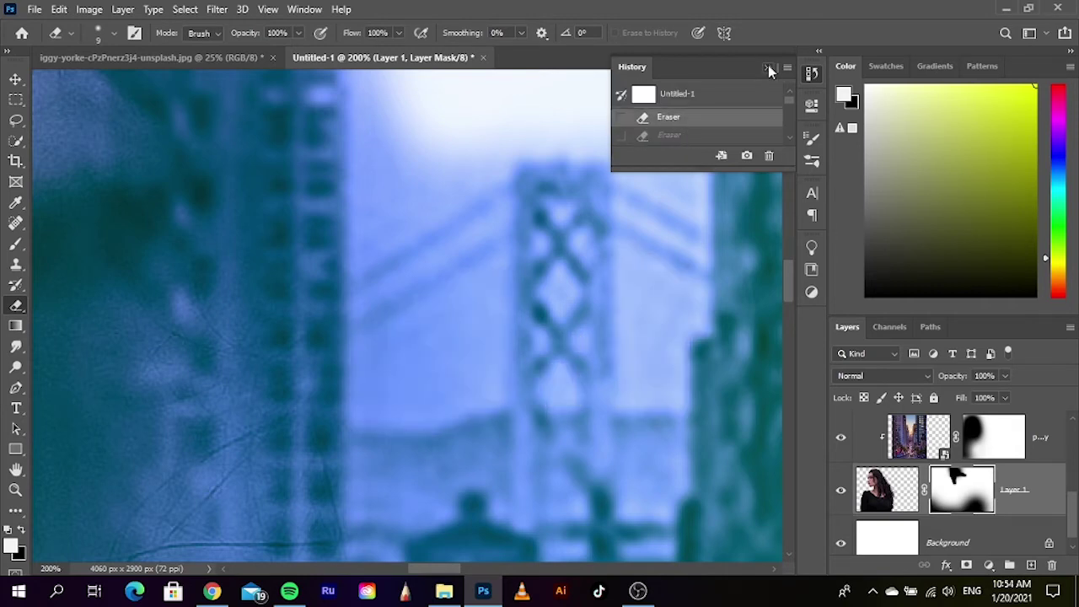
{"action": "left_click", "coordinate": [768, 67]}
{"action": "key", "text": "ctrl+minus"}
{"action": "key", "text": "ctrl+minus"}
{"action": "key", "text": "ctrl+minus"}
{"action": "key", "text": "ctrl+minus"}
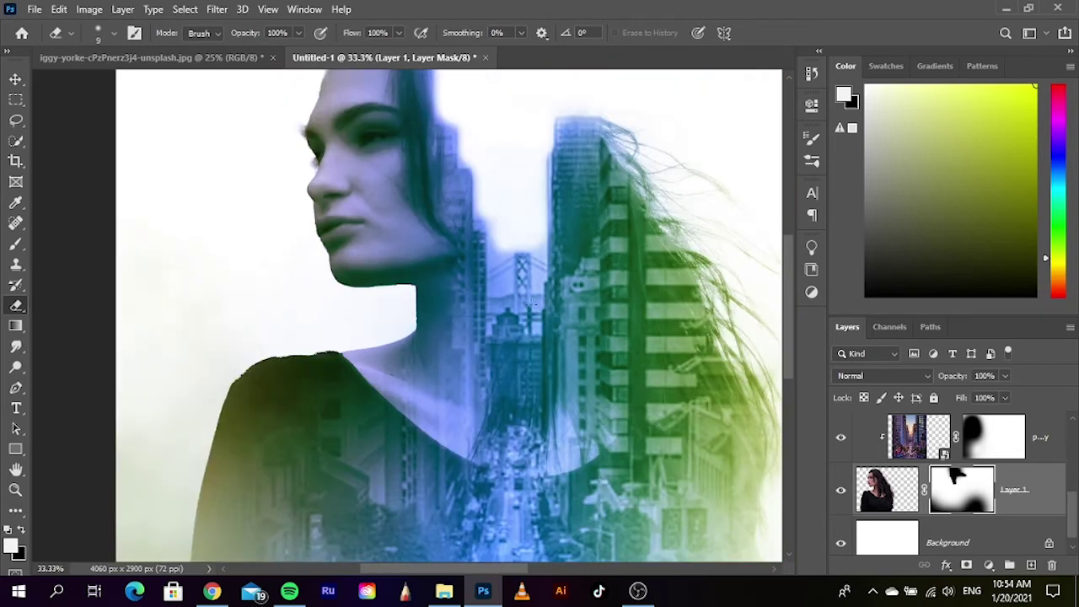
{"action": "key", "text": "ctrl+minus"}
{"action": "key", "text": "ctrl+minus"}
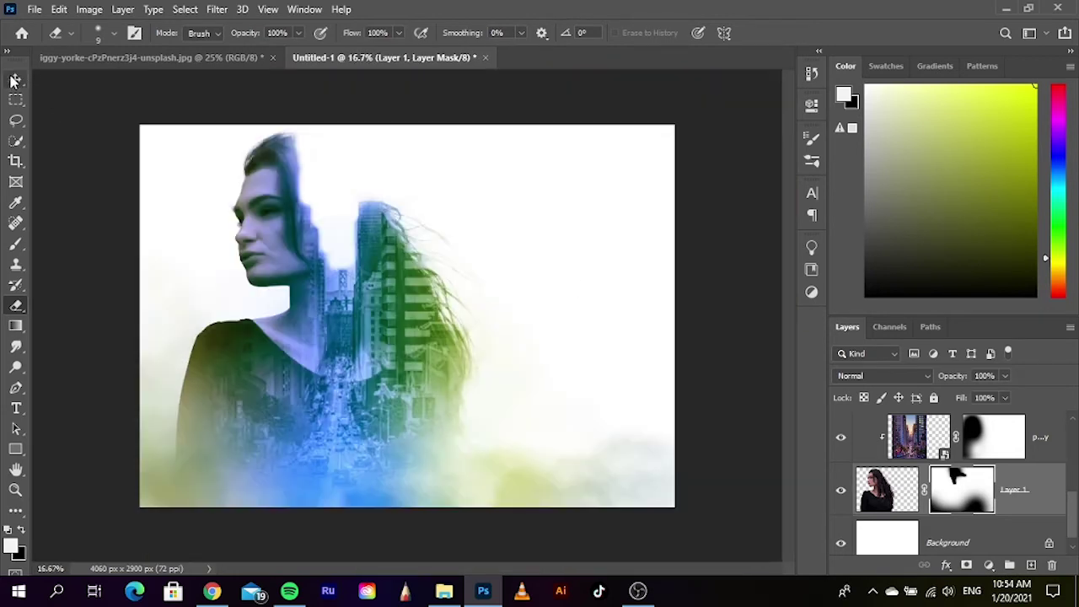
Switch to the Move tool and select, then deselect, the woman's layer
{"action": "left_click", "coordinate": [14, 81]}
{"action": "left_click", "coordinate": [465, 195]}
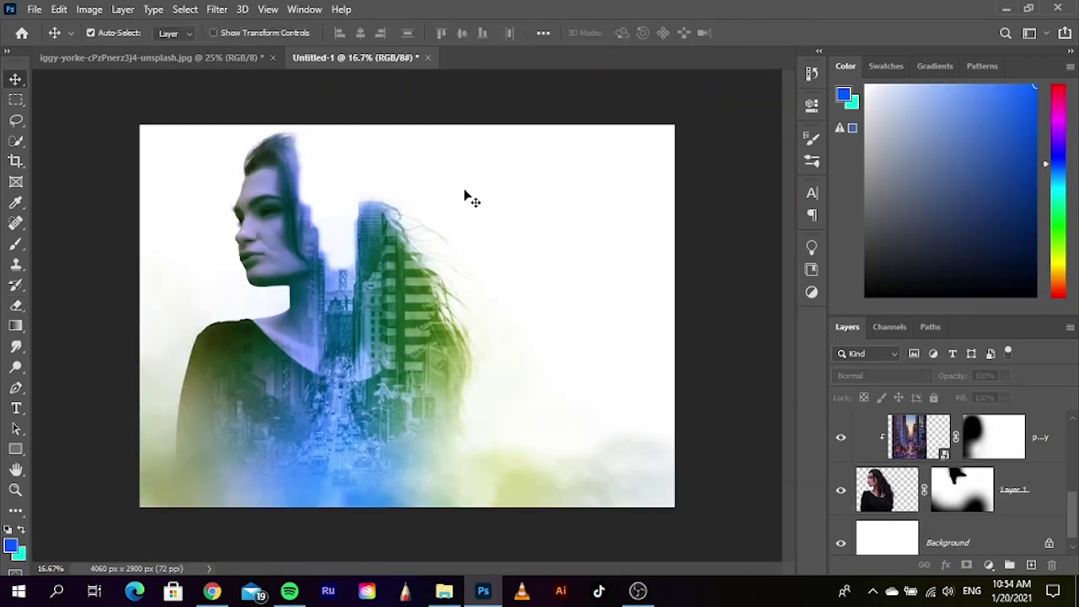
{"action": "left_click", "coordinate": [666, 155], "text": "ctrl"}
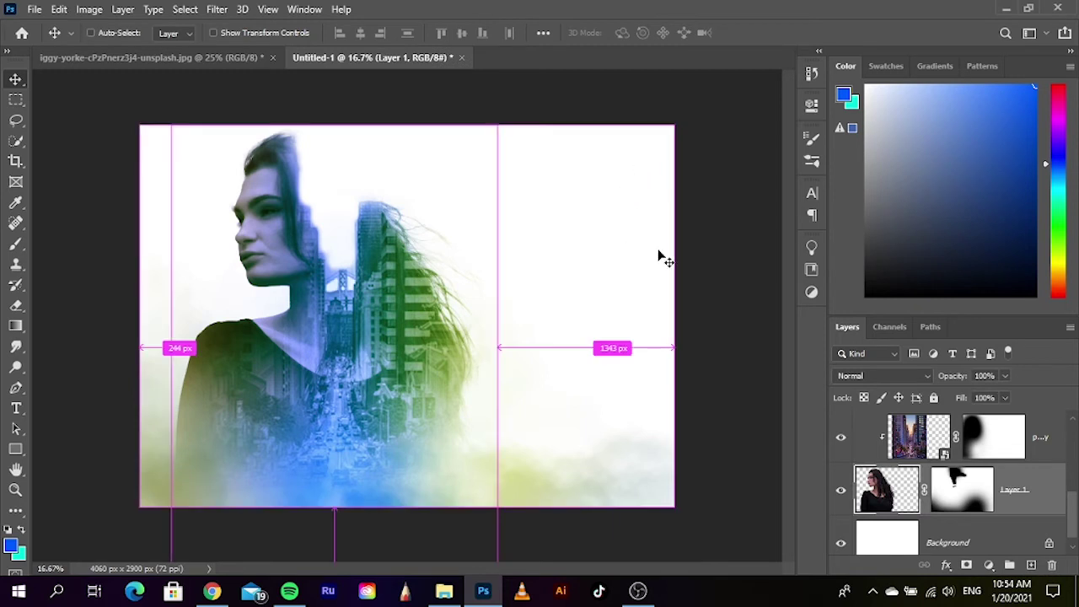
{"action": "left_click", "coordinate": [769, 358]}
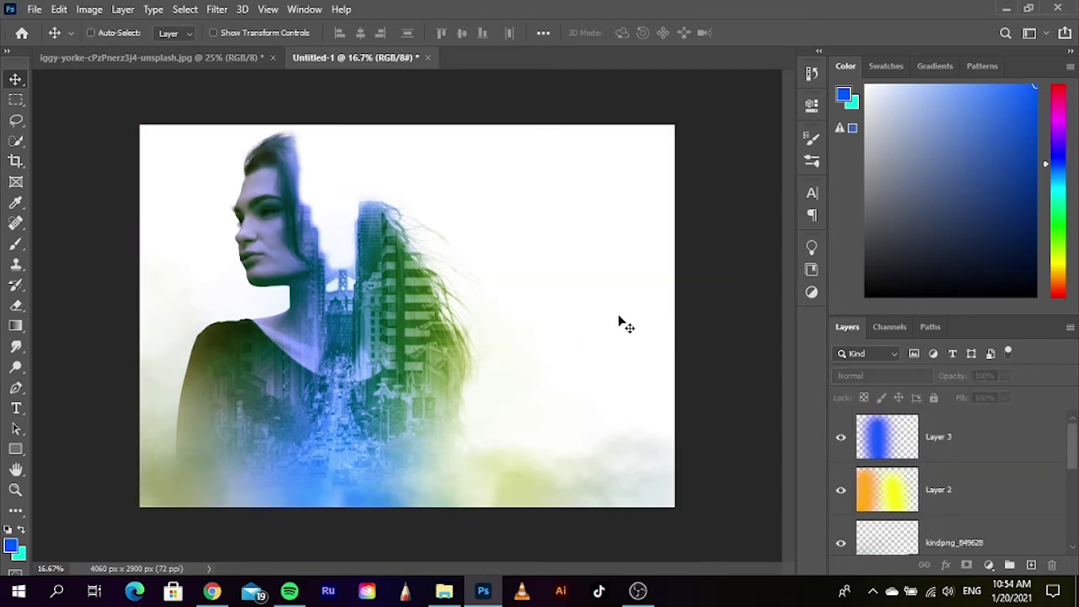
{"action": "scroll", "coordinate": [994, 474], "scroll_direction": "down", "scroll_amount": 2}
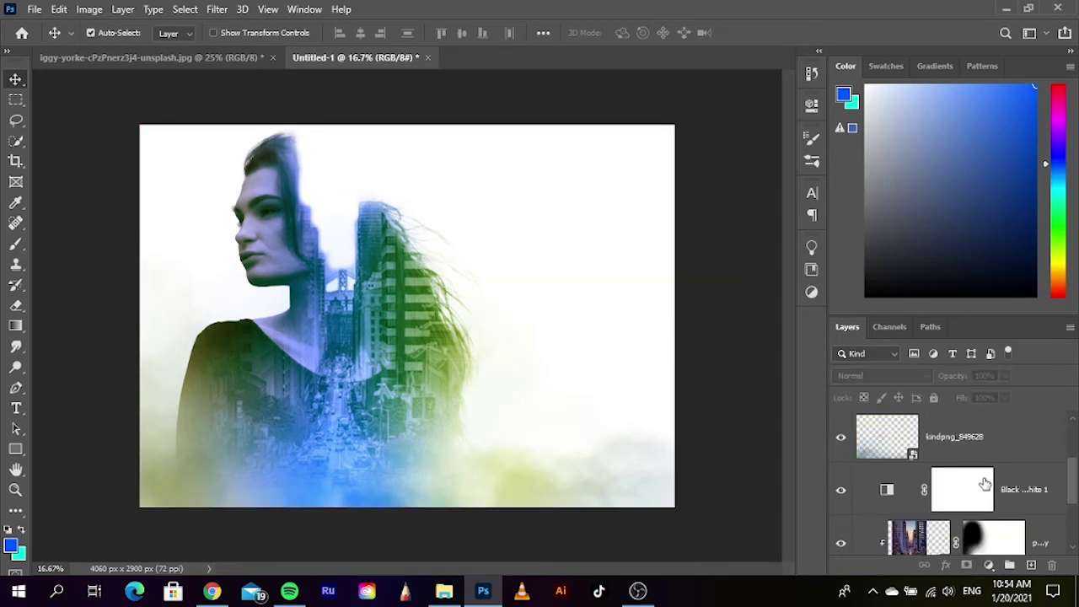
{"action": "scroll", "coordinate": [984, 483], "scroll_direction": "up", "scroll_amount": 2}
Go back to the first Eraser state in History again and deselect the woman's layer
{"action": "left_click", "coordinate": [812, 73]}
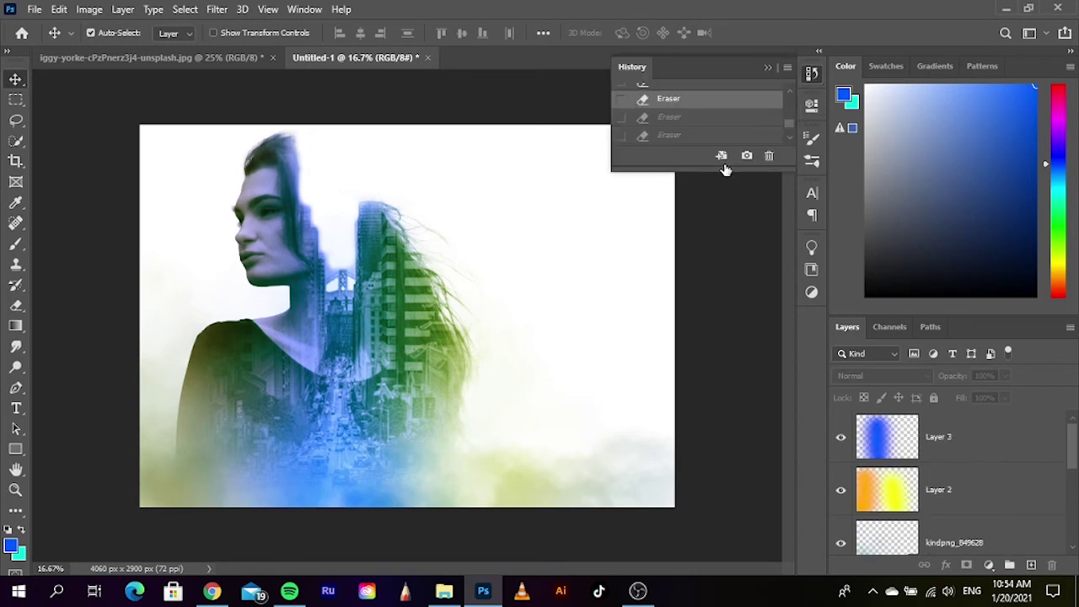
{"action": "scroll", "coordinate": [687, 126], "scroll_direction": "up", "scroll_amount": 2}
{"action": "scroll", "coordinate": [685, 126], "scroll_direction": "up", "scroll_amount": 1}
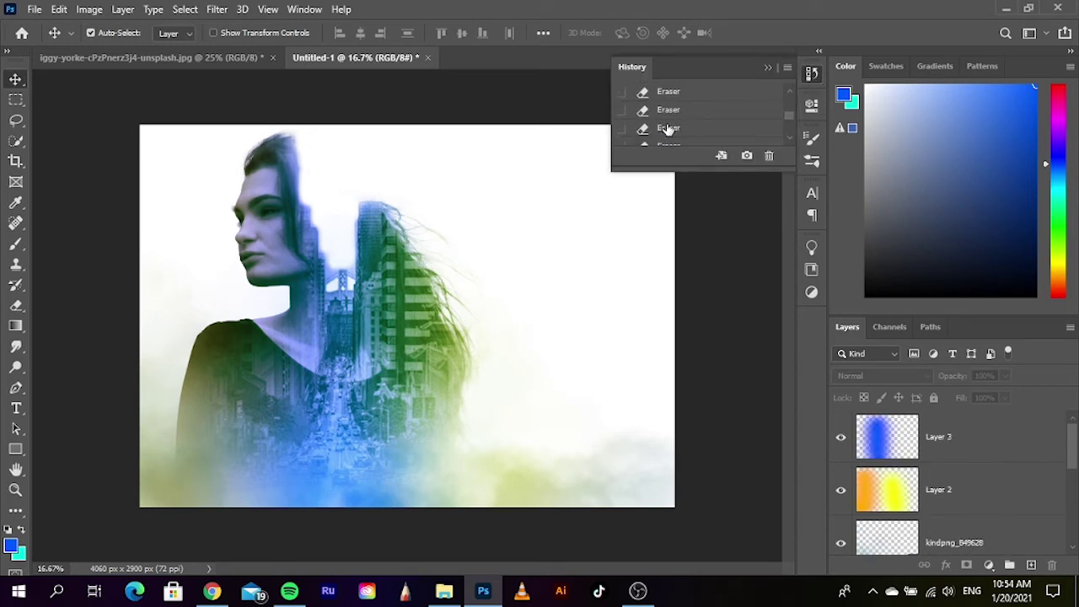
{"action": "scroll", "coordinate": [670, 128], "scroll_direction": "up", "scroll_amount": 1}
{"action": "scroll", "coordinate": [672, 129], "scroll_direction": "up", "scroll_amount": 1}
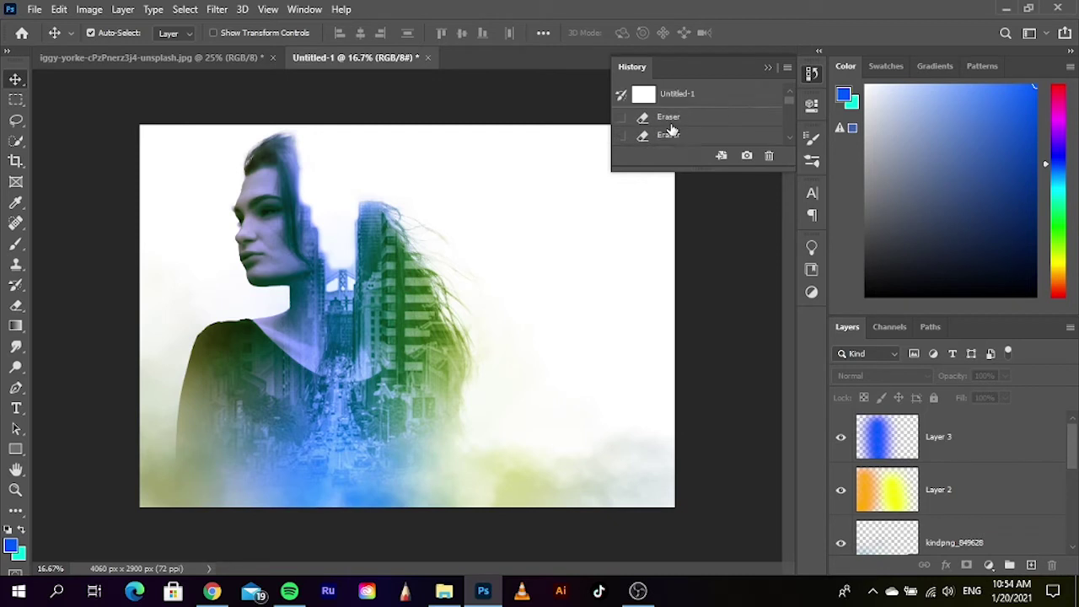
{"action": "left_click", "coordinate": [687, 122]}
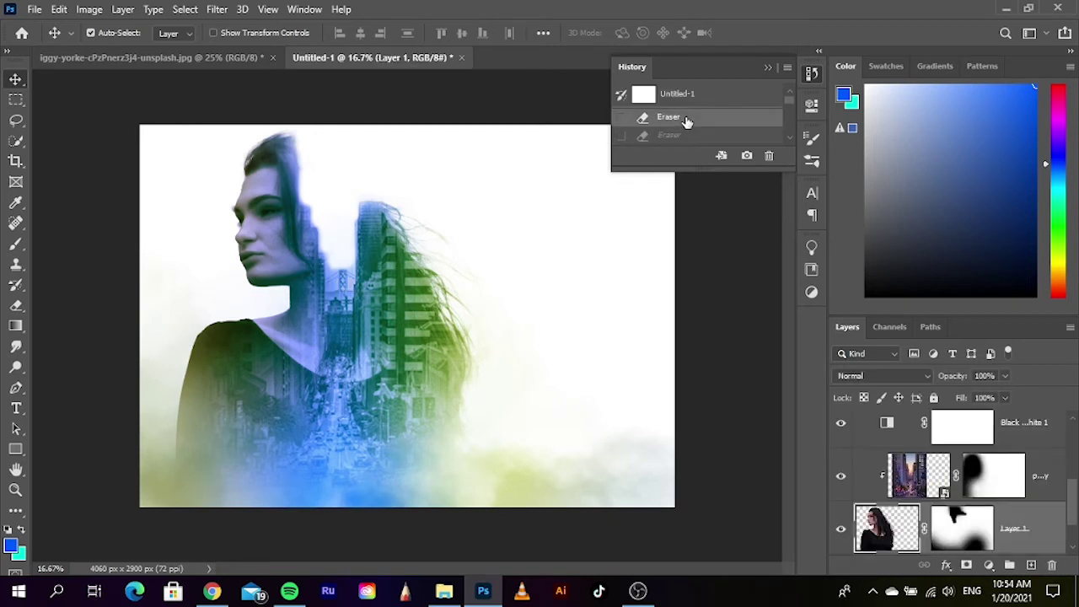
{"action": "left_click", "coordinate": [768, 67]}
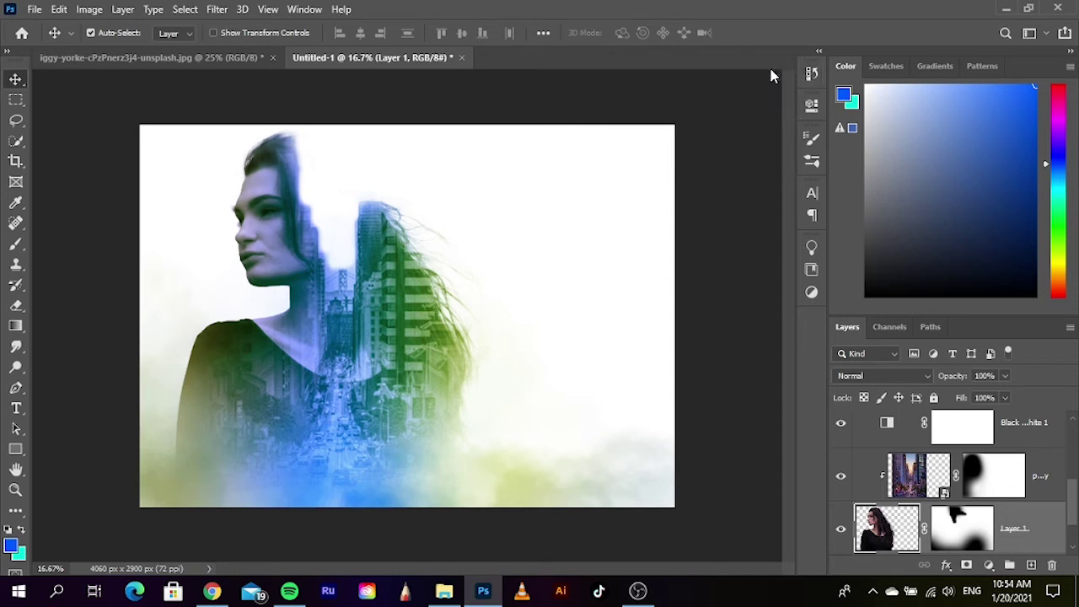
{"action": "left_click", "coordinate": [814, 76]}
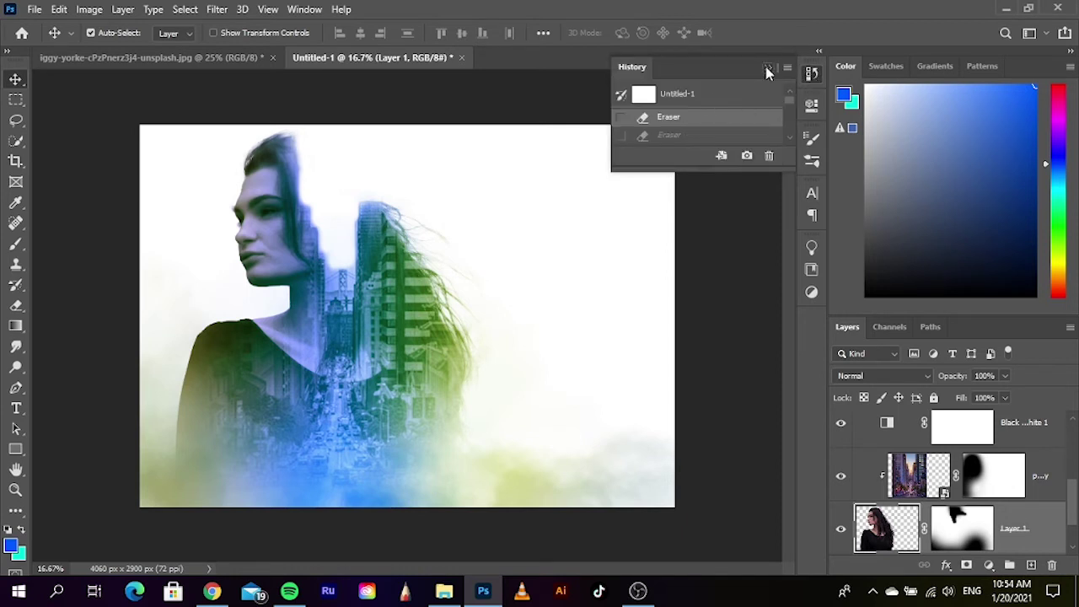
{"action": "left_click", "coordinate": [768, 70]}
{"action": "left_click", "coordinate": [696, 249]}
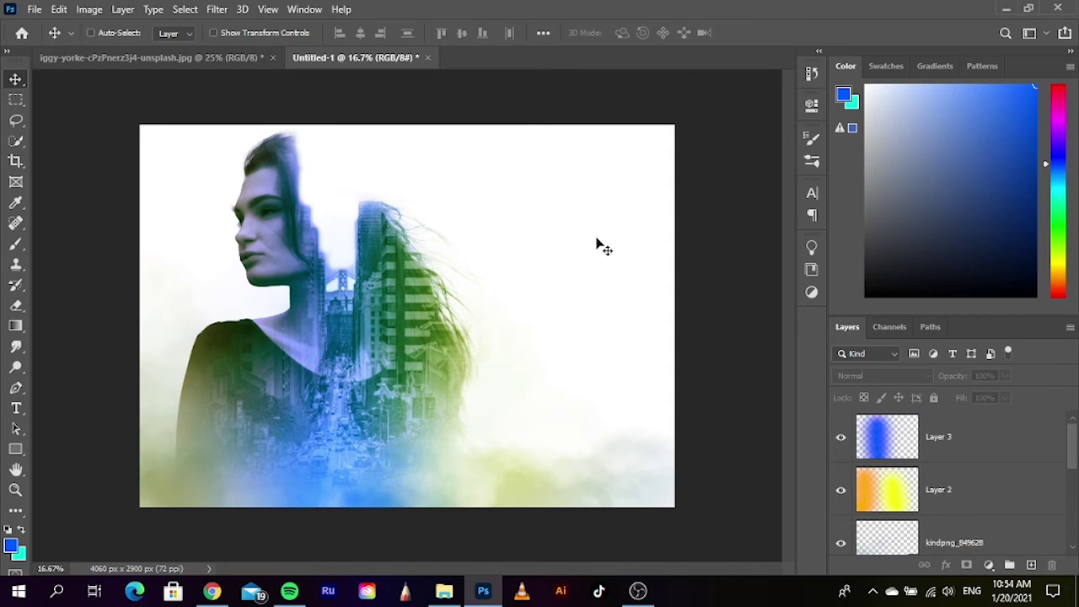
Confirm the first Eraser state, then drag the 6724221 smoke file from the energy effects folder to Photoshop
{"action": "left_click", "coordinate": [811, 74]}
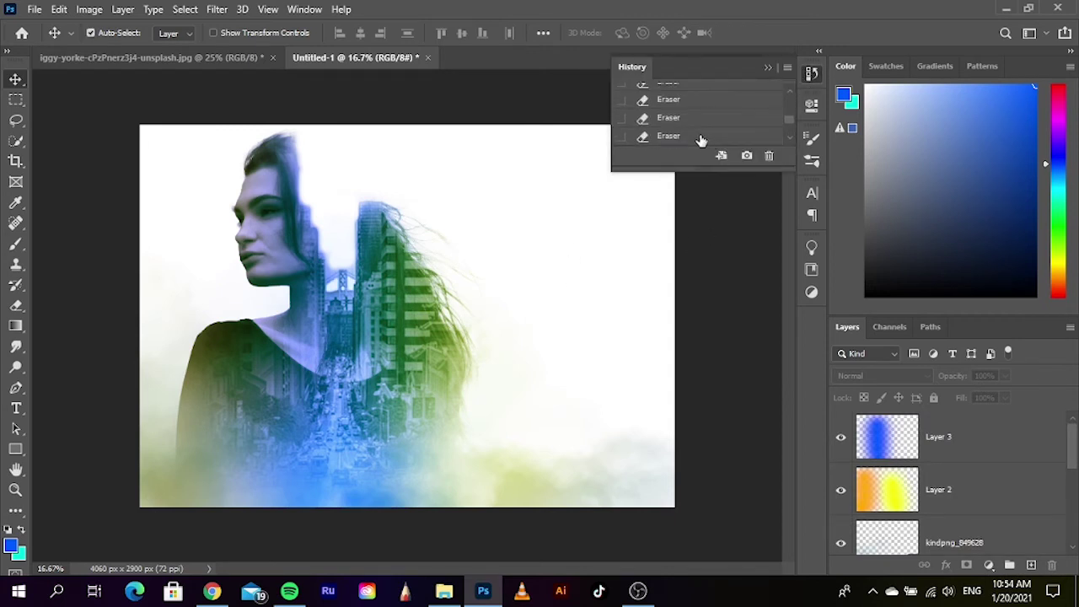
{"action": "scroll", "coordinate": [696, 135], "scroll_direction": "up", "scroll_amount": 2}
{"action": "left_click", "coordinate": [668, 117]}
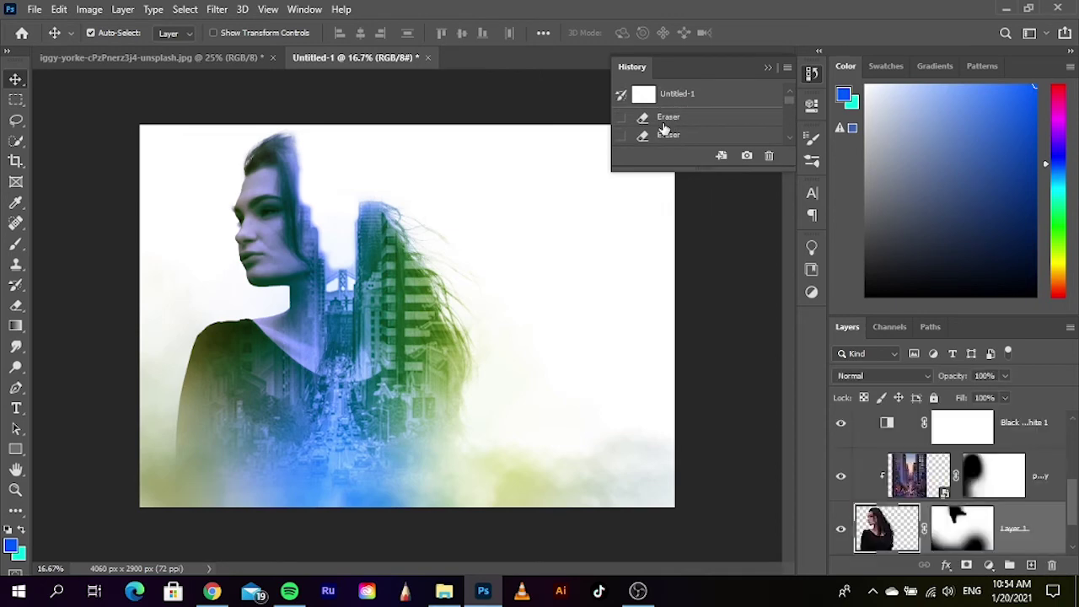
{"action": "left_click", "coordinate": [767, 74]}
{"action": "left_click", "coordinate": [650, 242]}
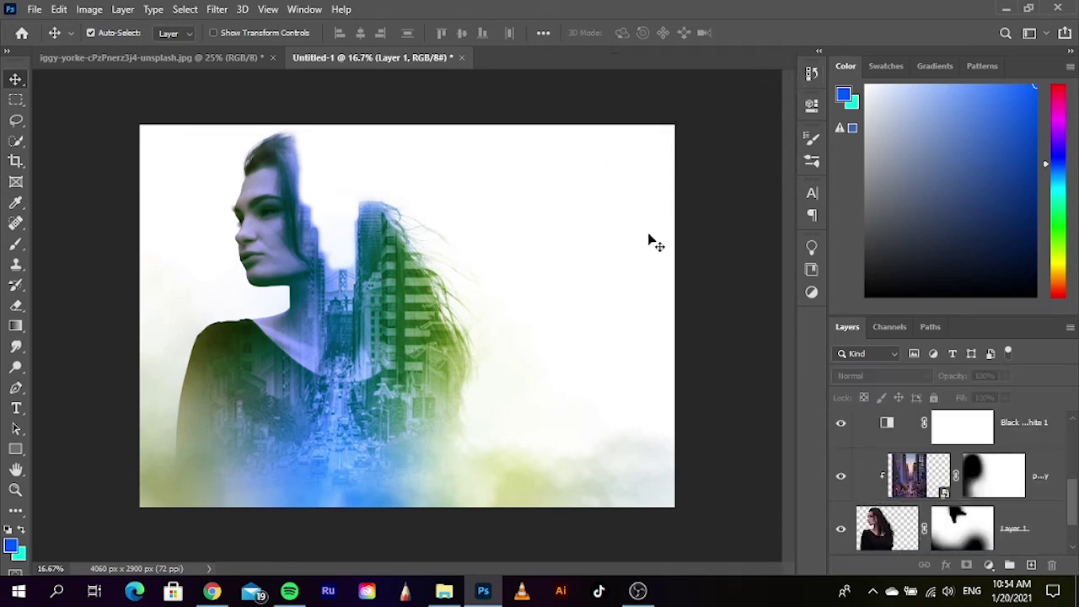
{"action": "key", "text": "ctrl+plus"}
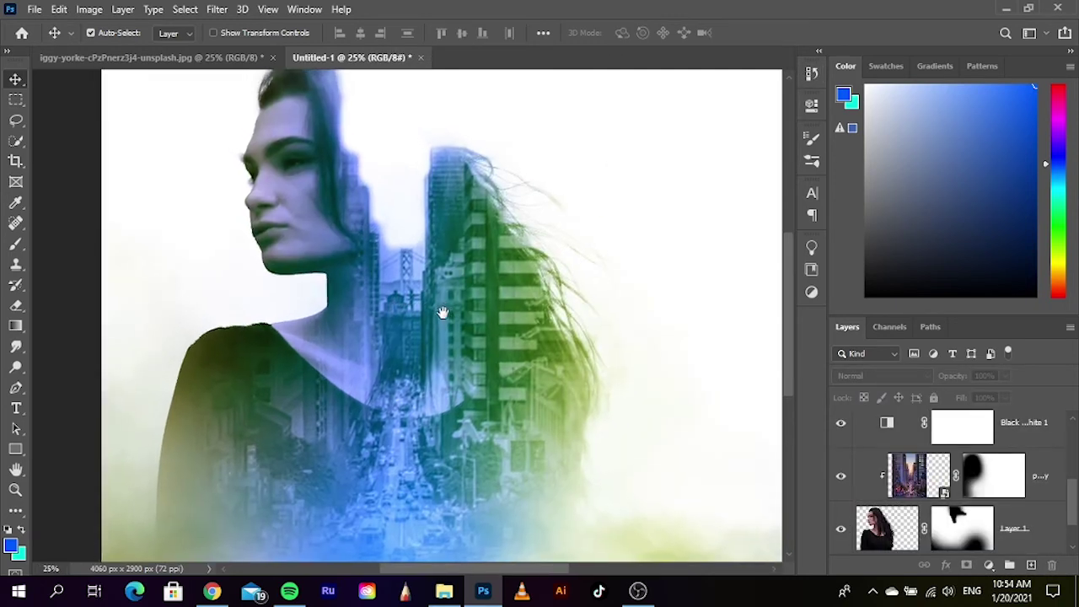
{"action": "key", "text": "ctrl+minus"}
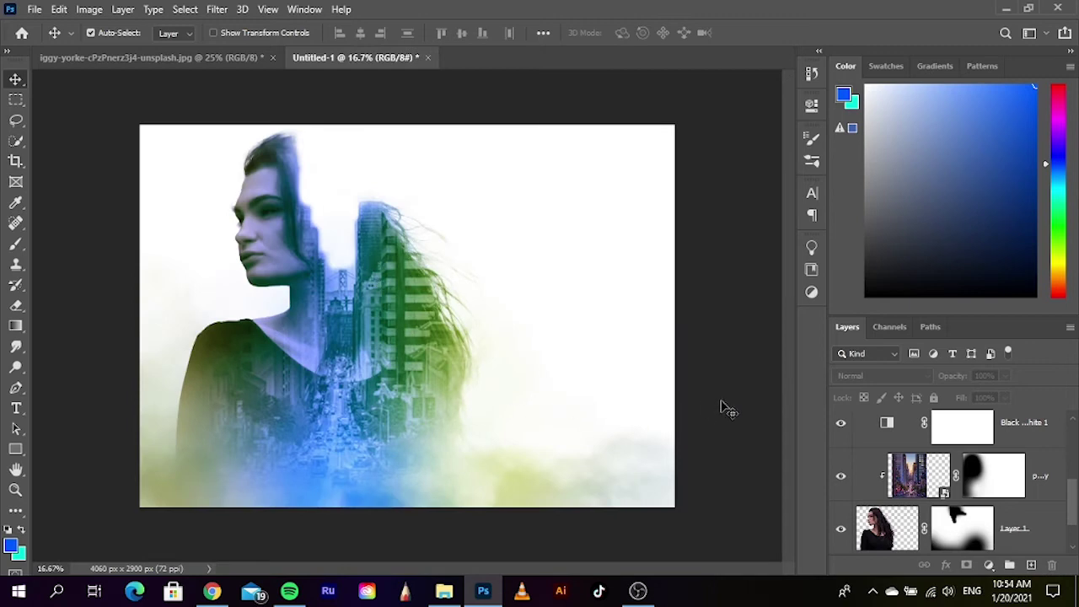
{"action": "left_click", "coordinate": [445, 591]}
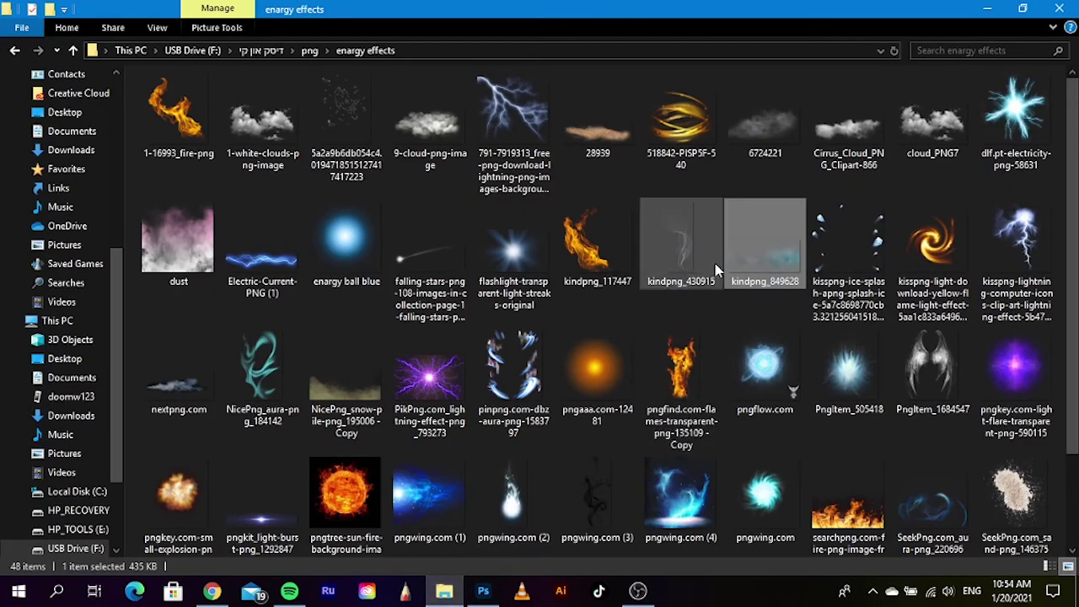
{"action": "left_click_drag", "start_coordinate": [716, 269], "coordinate": [485, 598]}
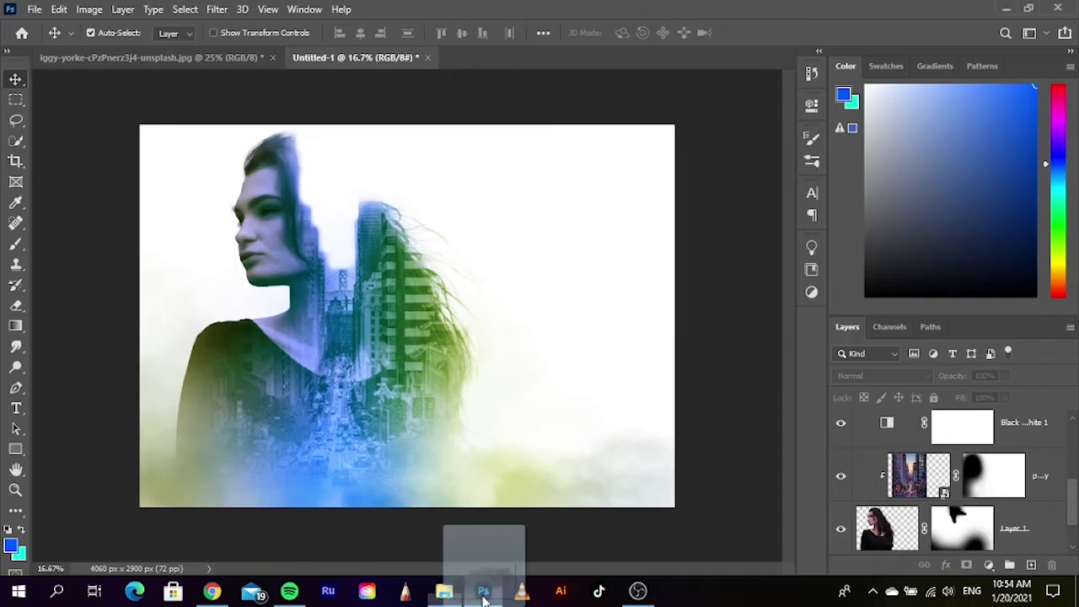
Drop the 6724221 smoke on the canvas, scale it to 901.63%, rotate it 75.02°, and commit above the head
{"action": "left_click_drag", "start_coordinate": [485, 598], "coordinate": [349, 211]}
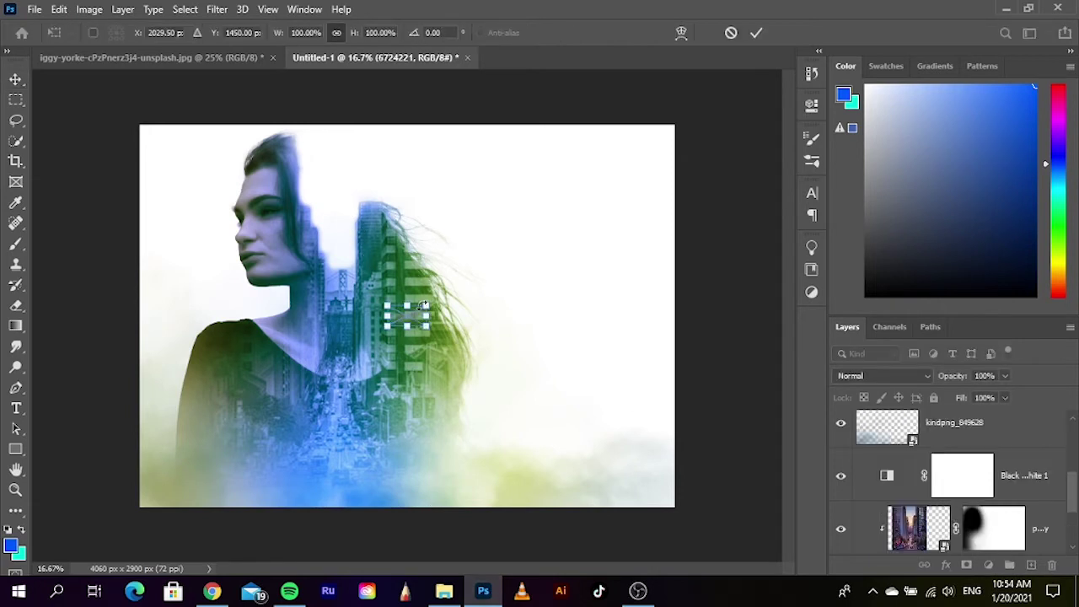
{"action": "left_click_drag", "start_coordinate": [441, 302], "coordinate": [590, 244]}
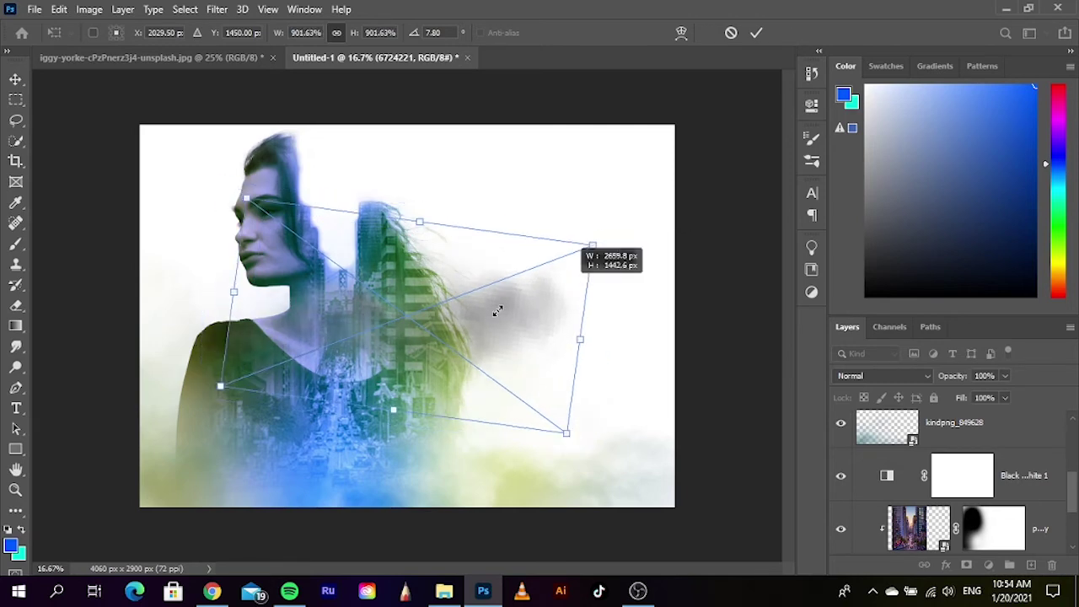
{"action": "mouse_move", "coordinate": [472, 298]}
{"action": "left_mouse_down"}
{"action": "mouse_move", "coordinate": [420, 256]}
{"action": "mouse_move", "coordinate": [372, 191]}
{"action": "left_mouse_up"}
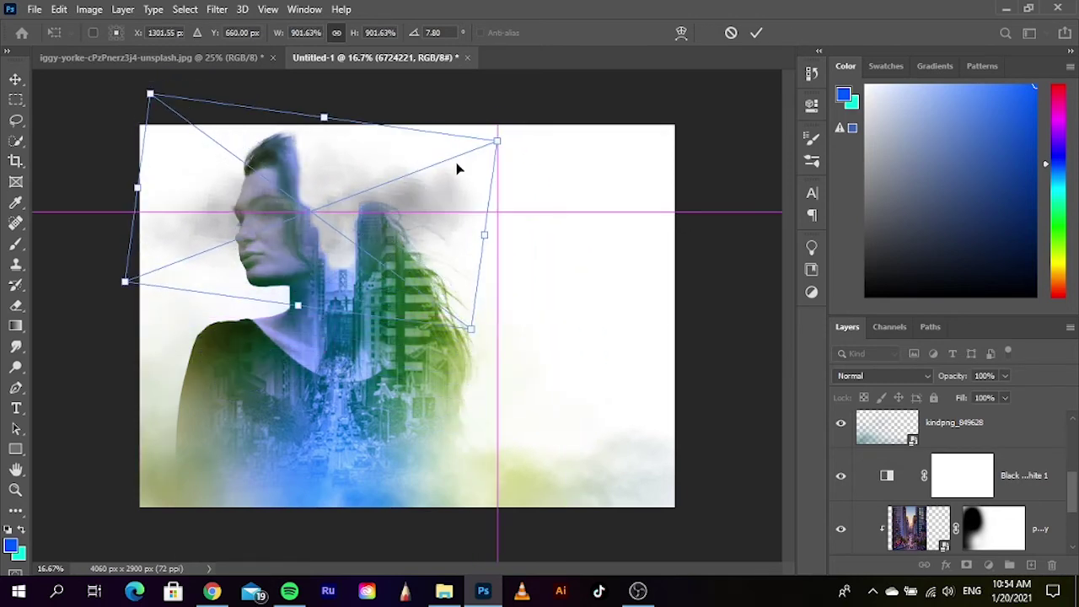
{"action": "left_click_drag", "start_coordinate": [518, 132], "coordinate": [420, 336]}
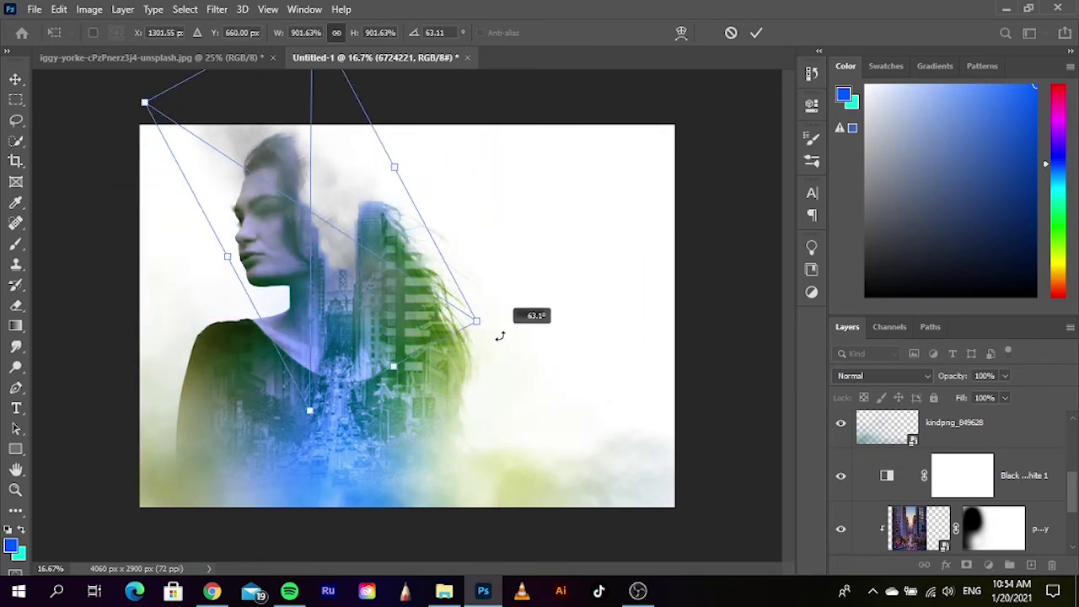
{"action": "left_click_drag", "start_coordinate": [355, 282], "coordinate": [369, 273]}
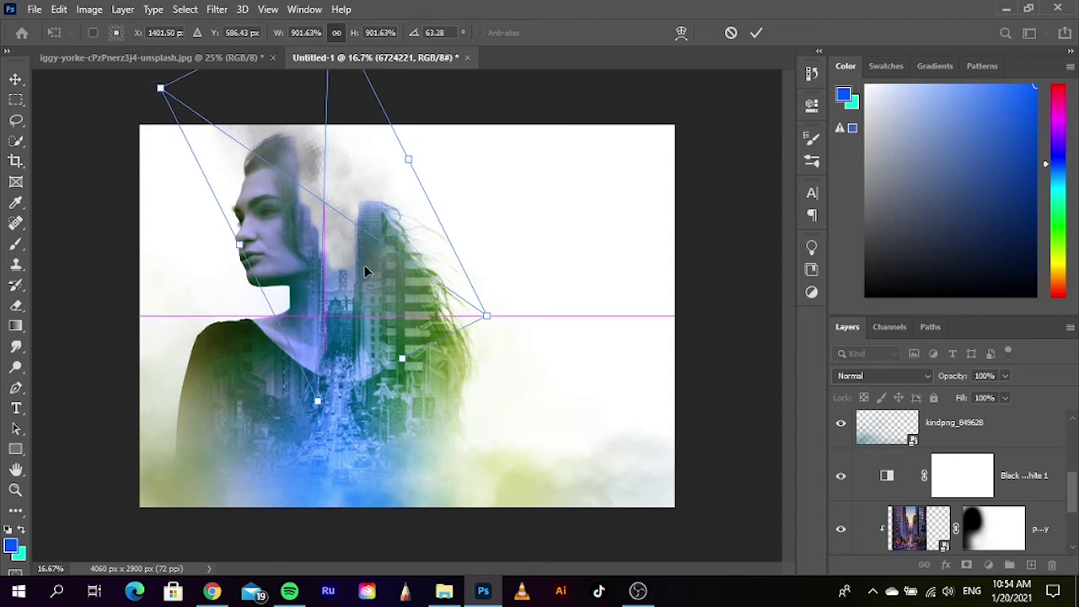
{"action": "left_click_drag", "start_coordinate": [427, 137], "coordinate": [433, 160]}
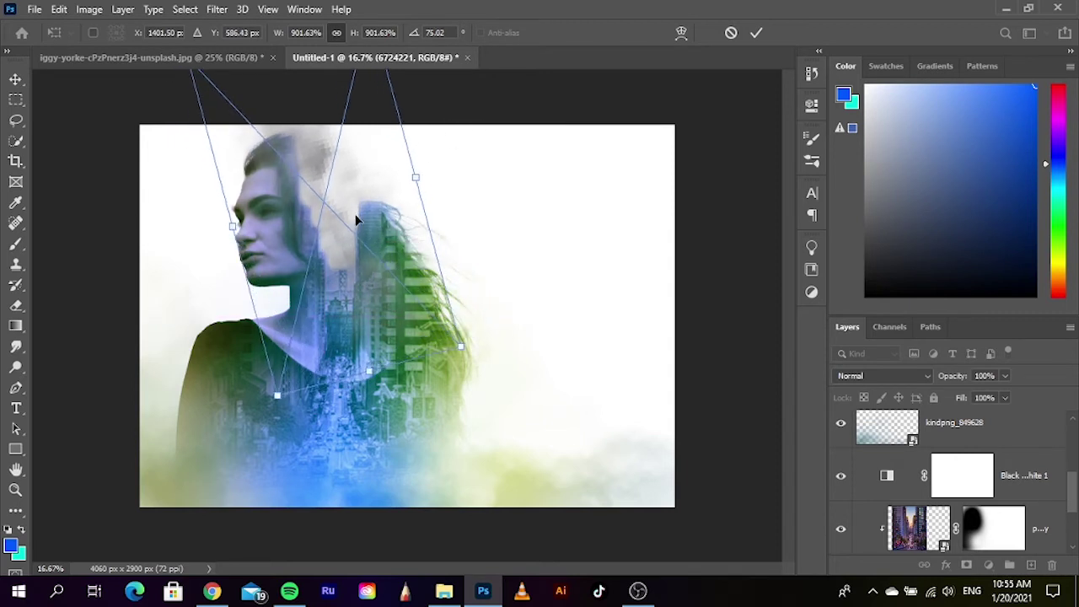
{"action": "left_click_drag", "start_coordinate": [329, 231], "coordinate": [331, 213]}
{"action": "key", "text": "Return"}
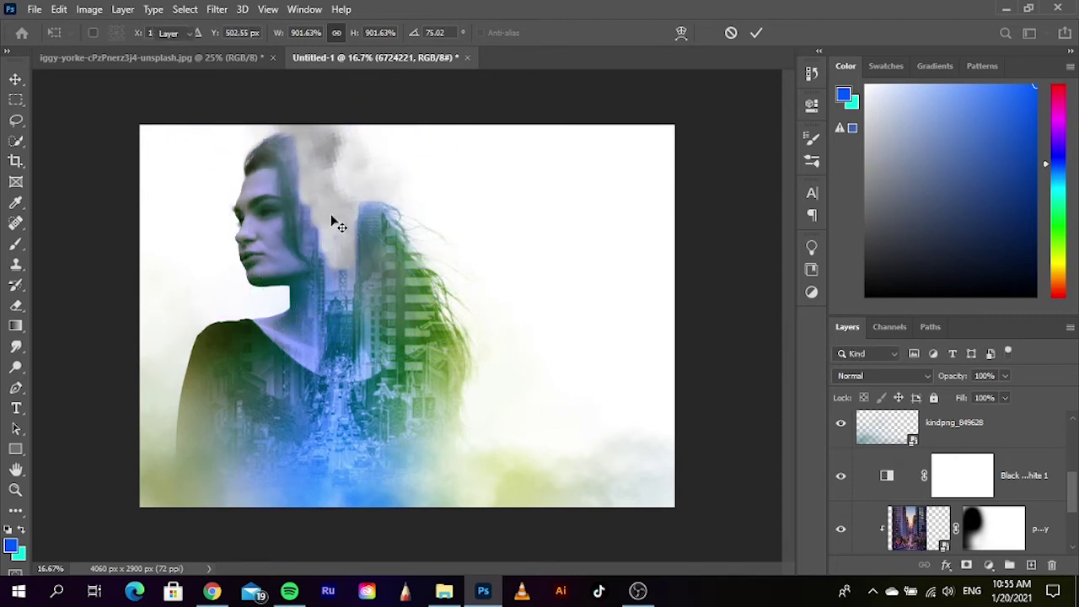
Move layer 6724221 beneath Layer 2, then scale it to 1283.06% and shift it right and down
{"action": "mouse_move", "coordinate": [957, 434]}
{"action": "left_mouse_down"}
{"action": "mouse_move", "coordinate": [968, 527]}
{"action": "mouse_move", "coordinate": [956, 500]}
{"action": "left_mouse_up"}
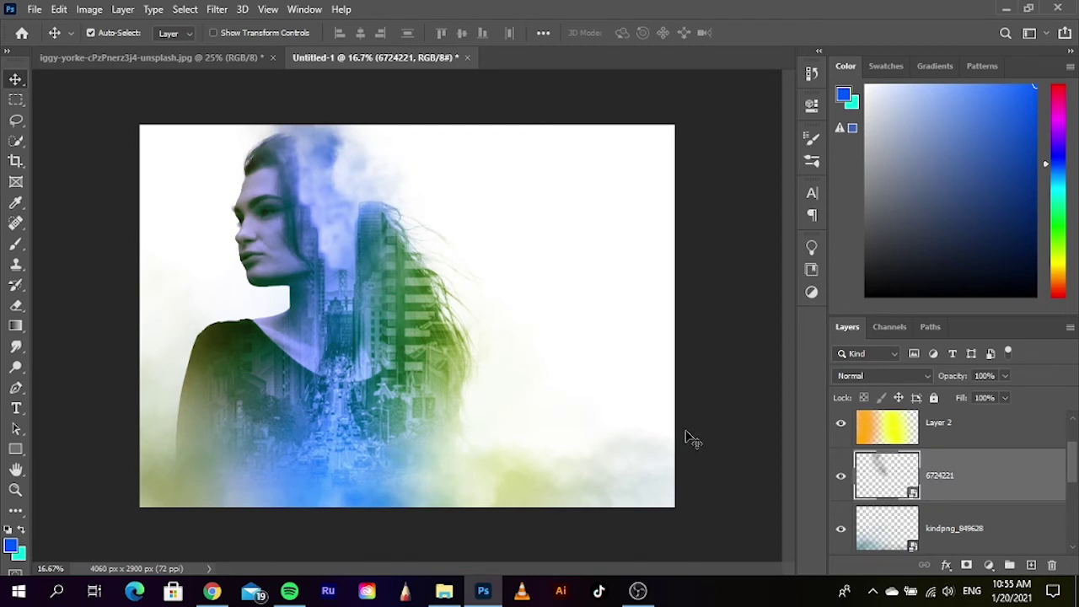
{"action": "key", "text": "ctrl+t"}
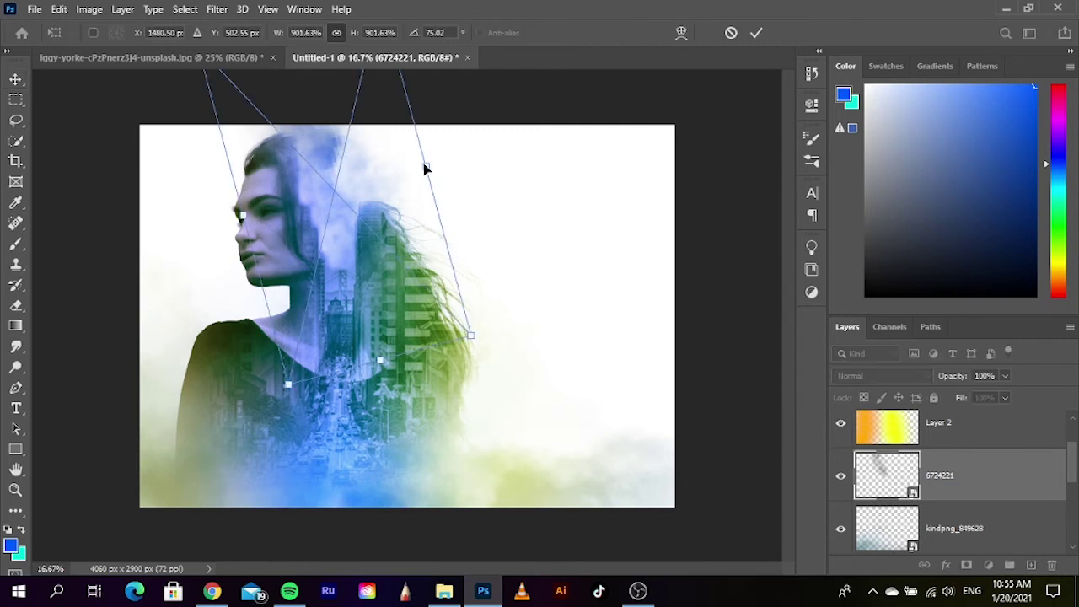
{"action": "left_click_drag", "start_coordinate": [426, 164], "coordinate": [466, 156]}
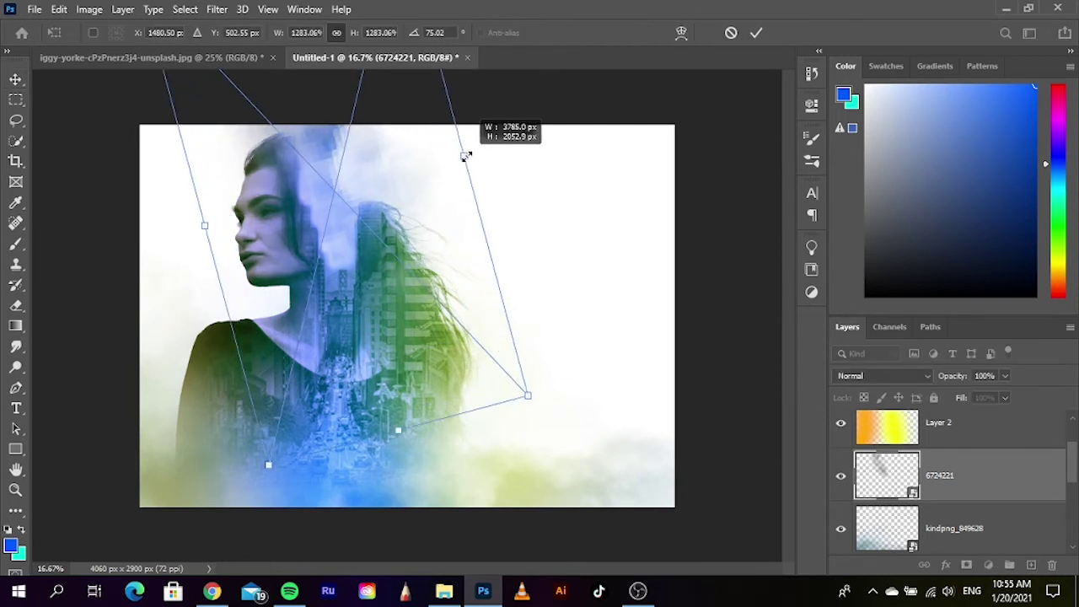
{"action": "left_click_drag", "start_coordinate": [394, 236], "coordinate": [432, 239]}
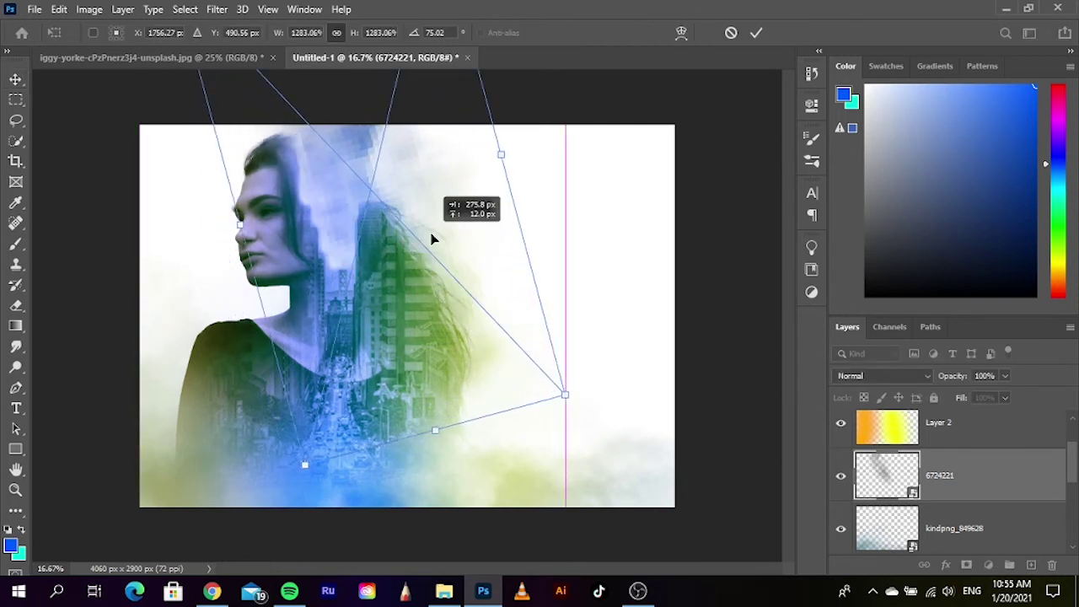
{"action": "mouse_move", "coordinate": [430, 239]}
{"action": "left_mouse_down"}
{"action": "mouse_move", "coordinate": [412, 247]}
{"action": "mouse_move", "coordinate": [418, 284]}
{"action": "left_mouse_up"}
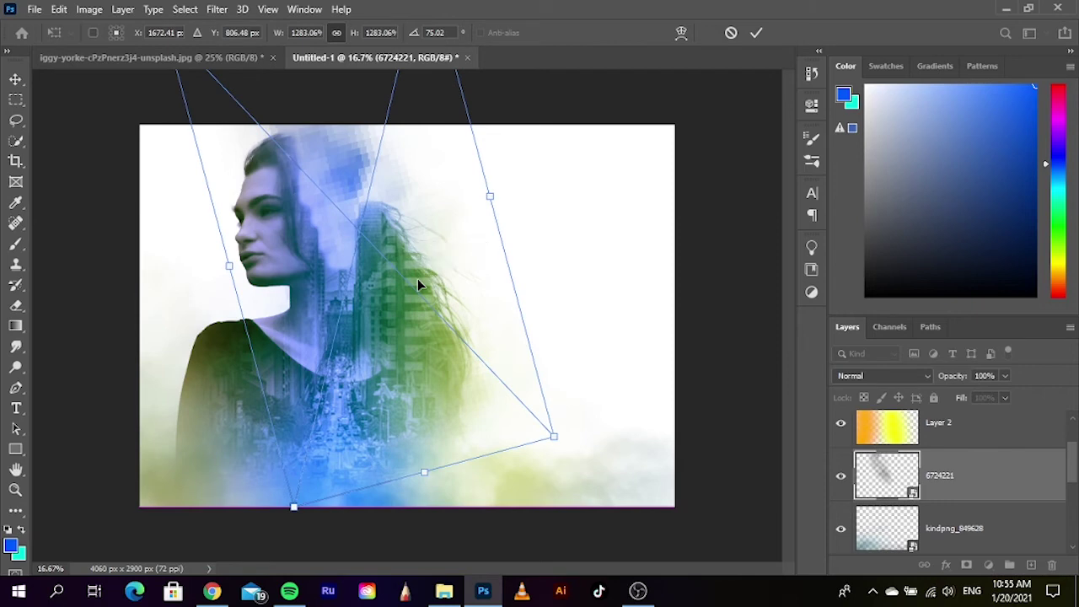
{"action": "key", "text": "Return"}
Add a mask to the 6724221 smoke layer and set up a black brush at size 900
{"action": "scroll", "coordinate": [297, 232], "scroll_direction": "up", "scroll_amount": 2}
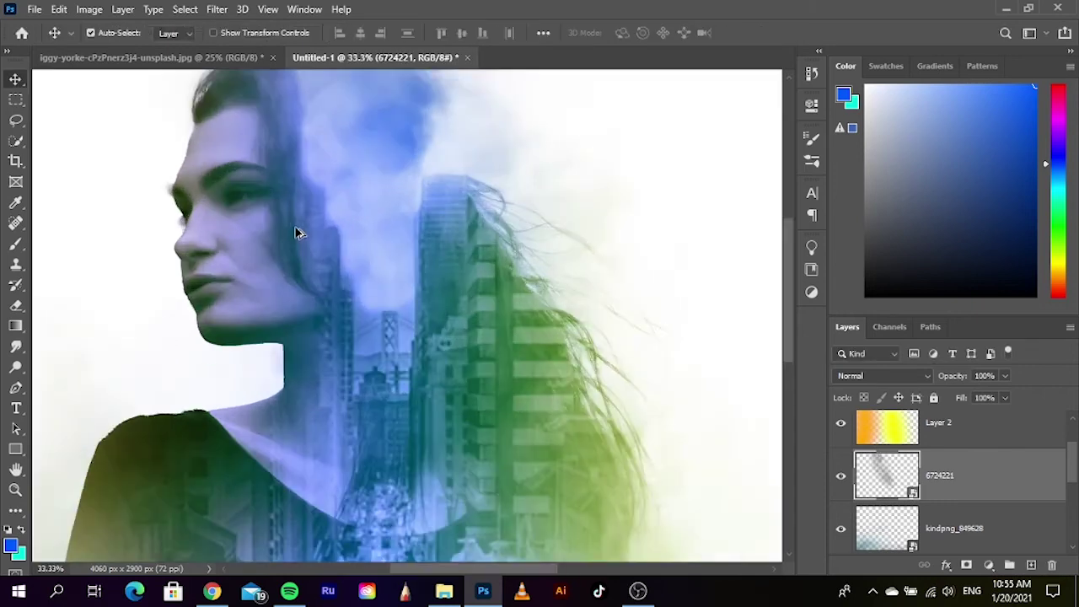
{"action": "left_click_drag", "start_coordinate": [300, 272], "coordinate": [385, 357]}
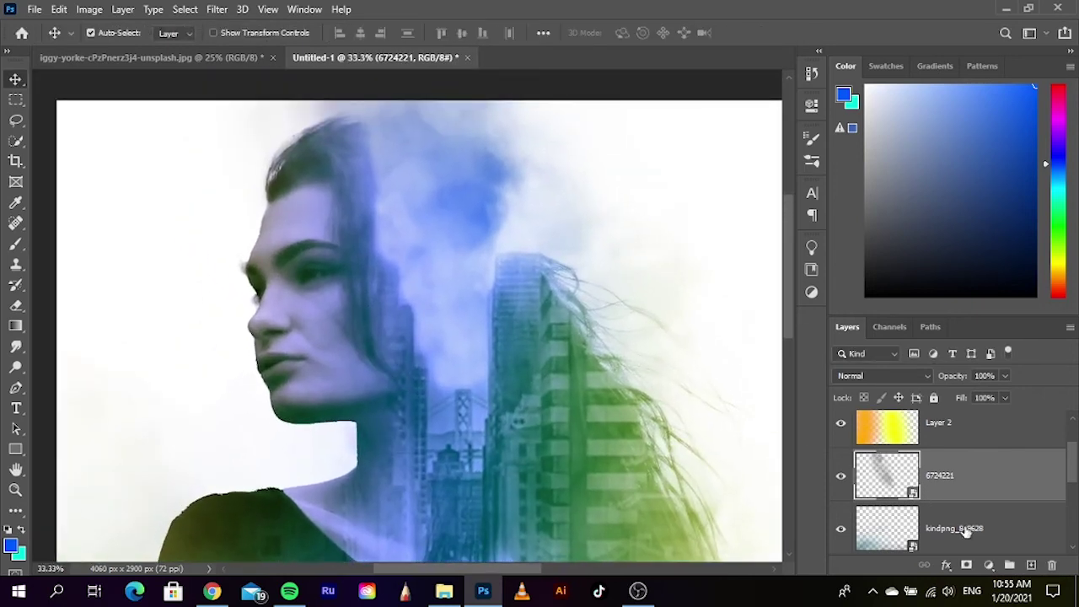
{"action": "left_click", "coordinate": [966, 565]}
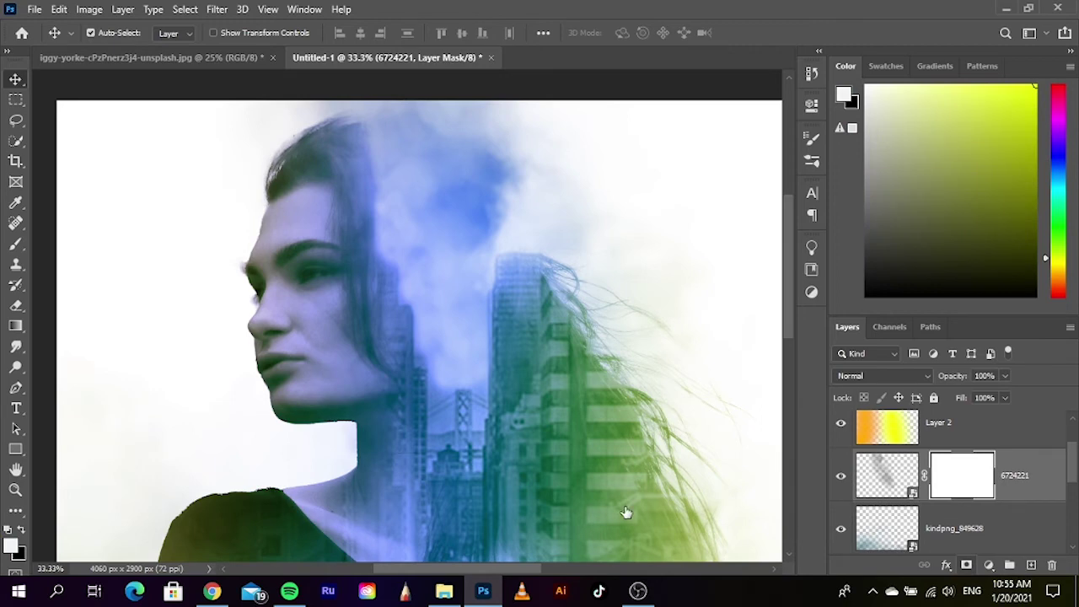
{"action": "left_click", "coordinate": [16, 244]}
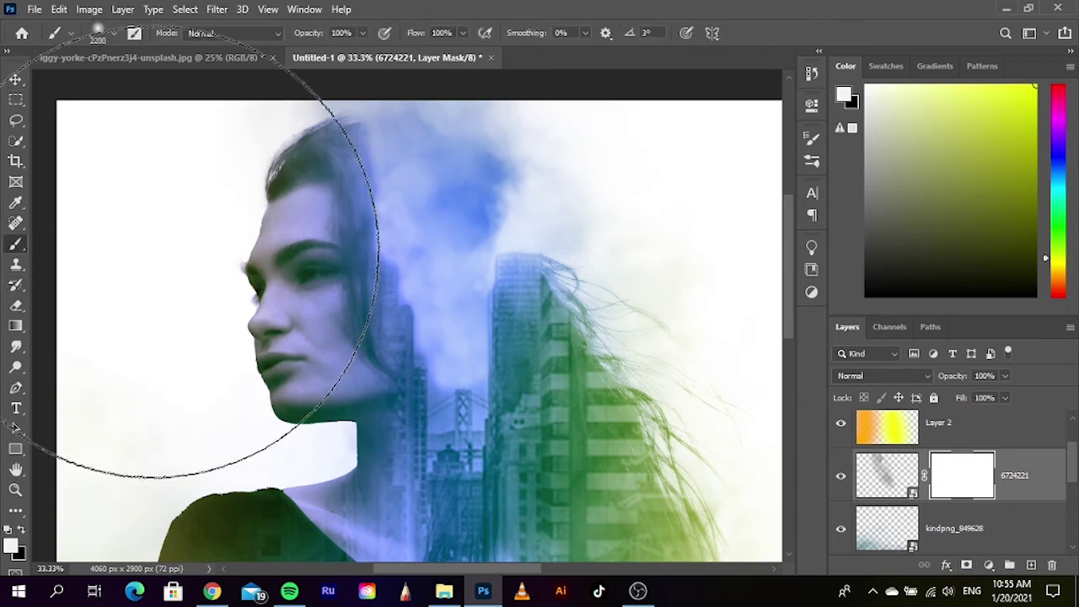
{"action": "key", "text": "bracketleft"}
{"action": "key", "text": "bracketleft"}
{"action": "key", "text": "bracketleft"}
{"action": "key", "text": "bracketleft"}
{"action": "key", "text": "bracketleft"}
{"action": "key", "text": "bracketleft"}
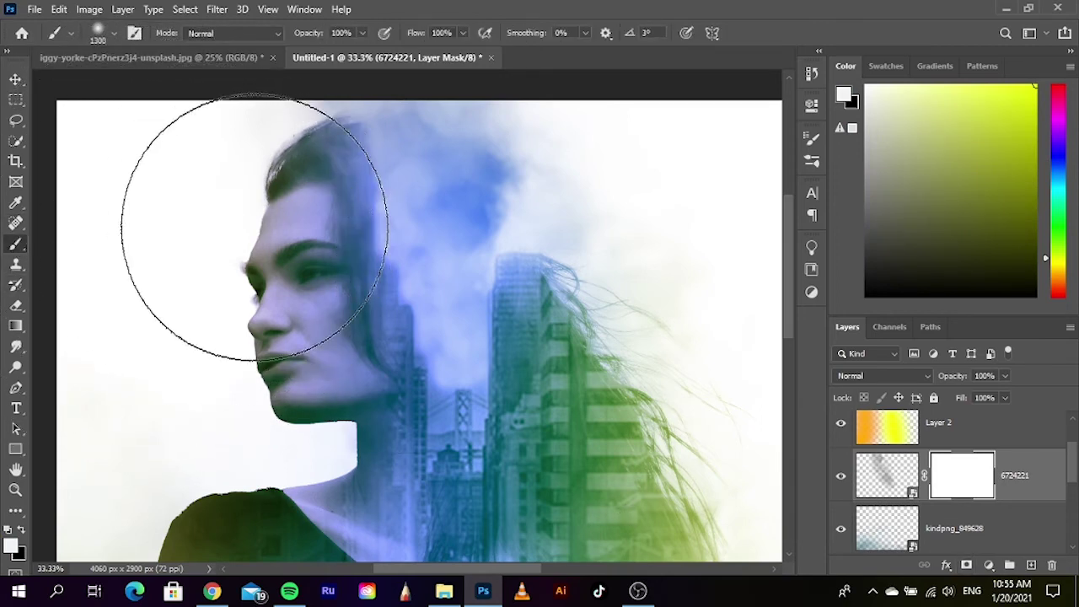
{"action": "key", "text": "bracketleft"}
{"action": "key", "text": "bracketleft"}
{"action": "key", "text": "bracketleft"}
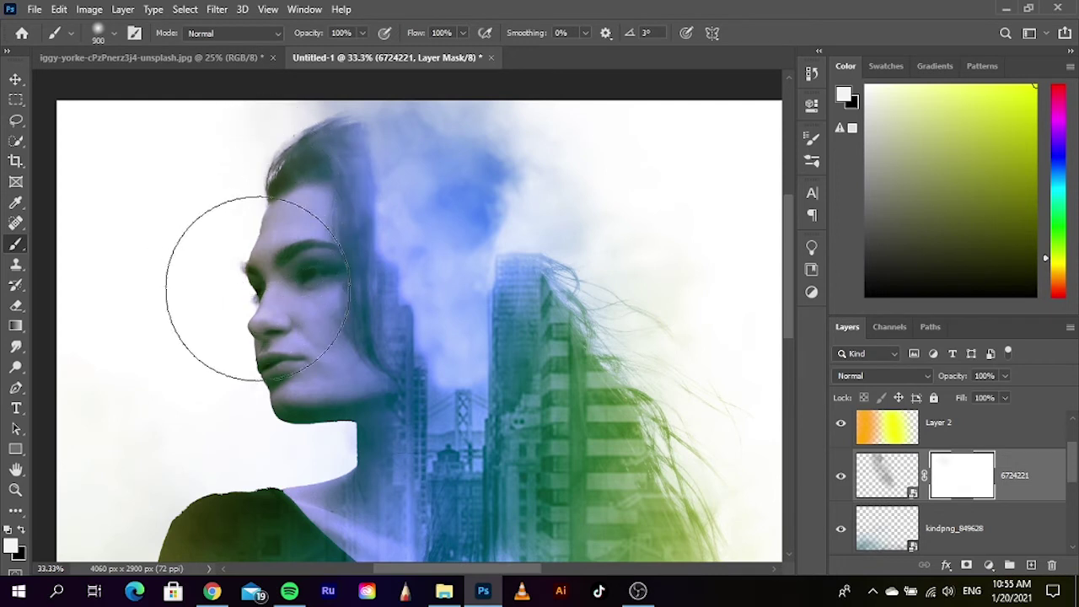
{"action": "key", "text": "x"}
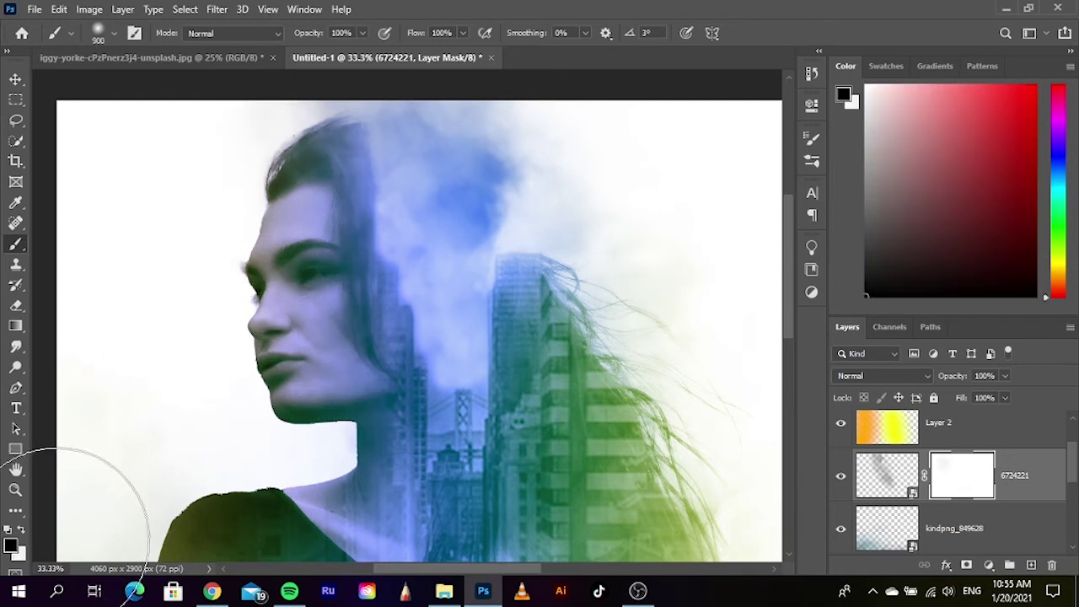
Paint black over the face to clear the smoke, then return to the Move tool and deselect
{"action": "left_click", "coordinate": [264, 219]}
{"action": "mouse_move", "coordinate": [264, 220]}
{"action": "left_mouse_down"}
{"action": "mouse_move", "coordinate": [311, 452]}
{"action": "mouse_move", "coordinate": [219, 256]}
{"action": "mouse_move", "coordinate": [258, 157]}
{"action": "mouse_move", "coordinate": [268, 240]}
{"action": "left_mouse_up"}
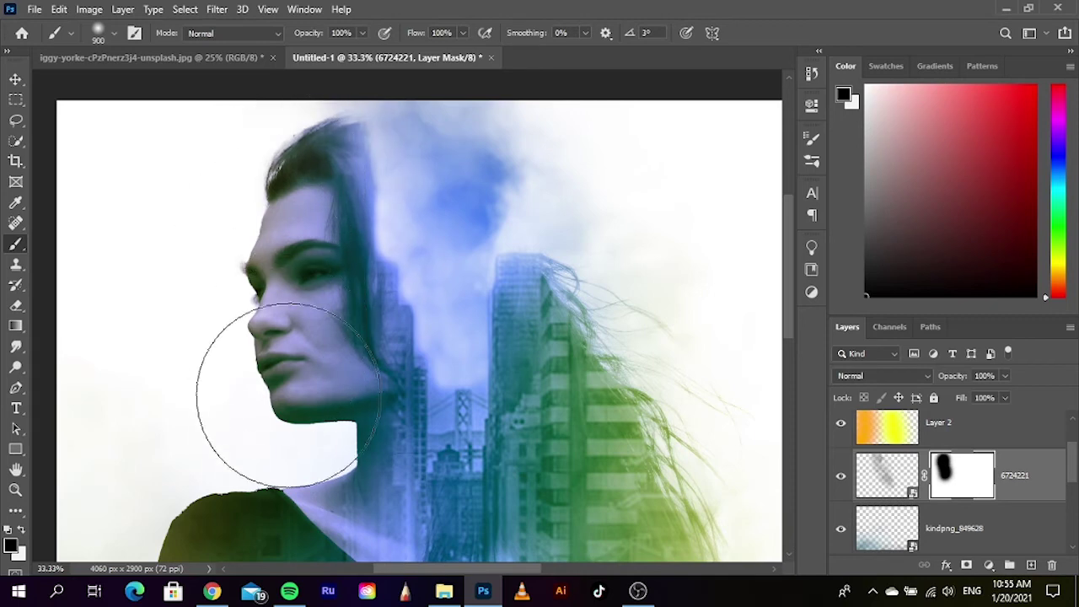
{"action": "left_click_drag", "start_coordinate": [334, 540], "coordinate": [345, 348]}
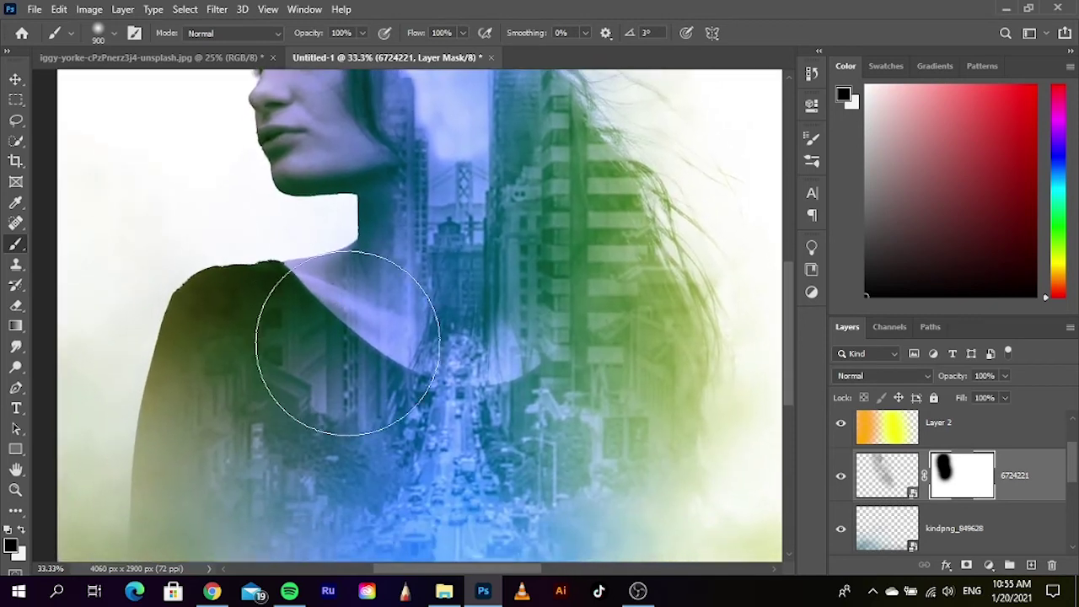
{"action": "key", "text": "ctrl+minus"}
{"action": "key", "text": "ctrl+minus"}
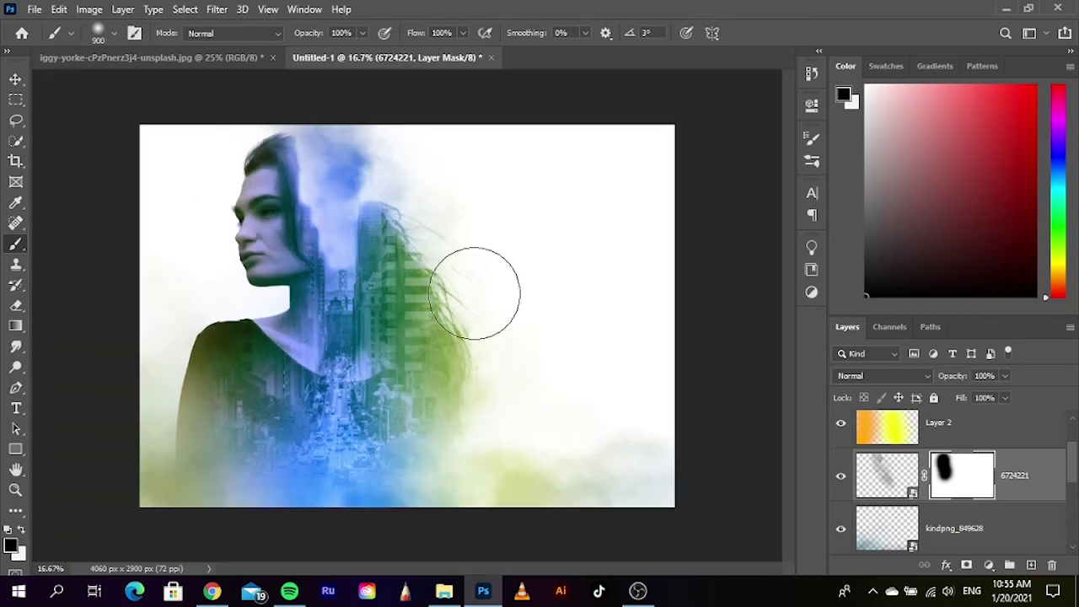
{"action": "left_click", "coordinate": [15, 79]}
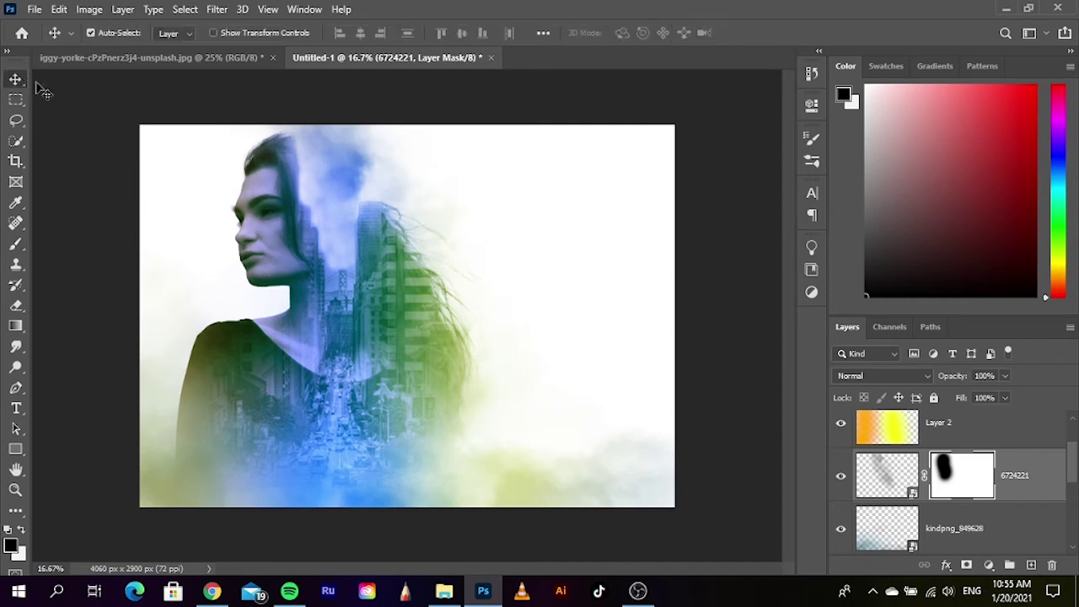
{"action": "left_click", "coordinate": [717, 313]}
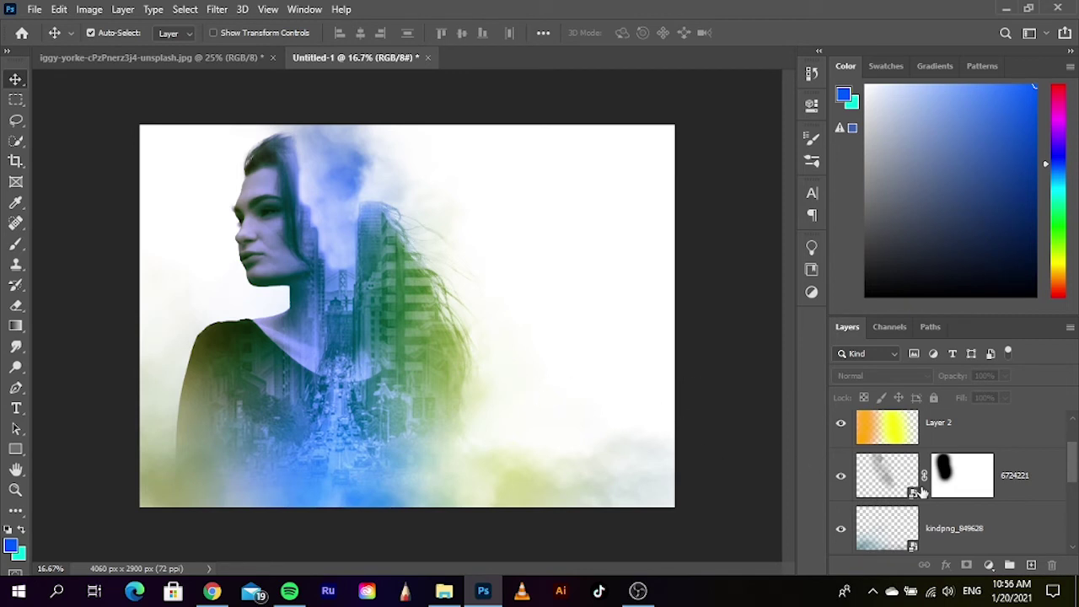
Add a new empty layer and choose a yellow paint colour in the Color panel
{"action": "scroll", "coordinate": [974, 459], "scroll_direction": "up", "scroll_amount": 1}
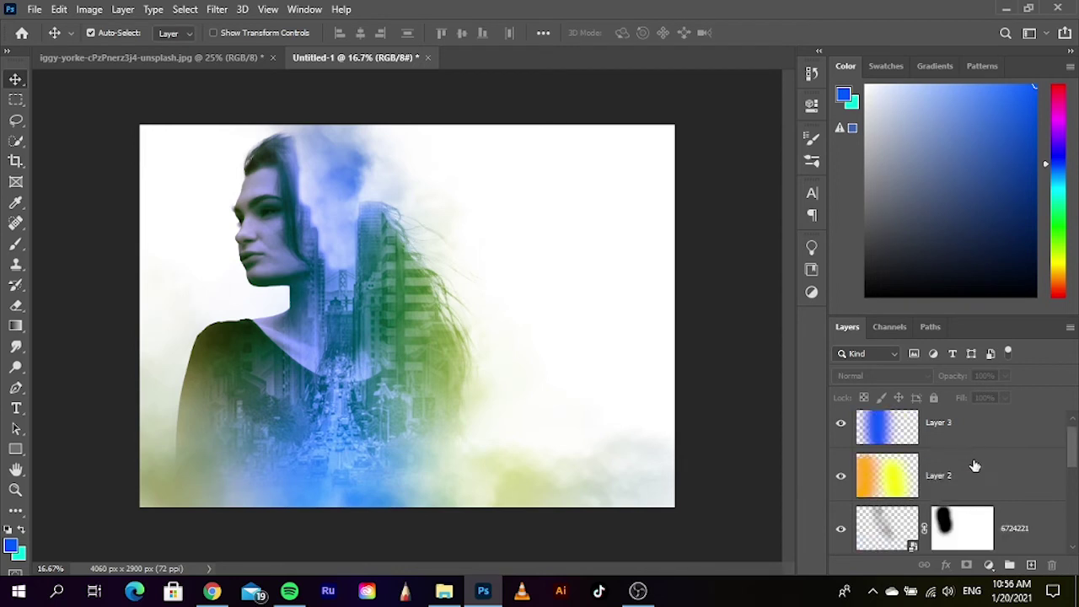
{"action": "left_click", "coordinate": [1031, 565]}
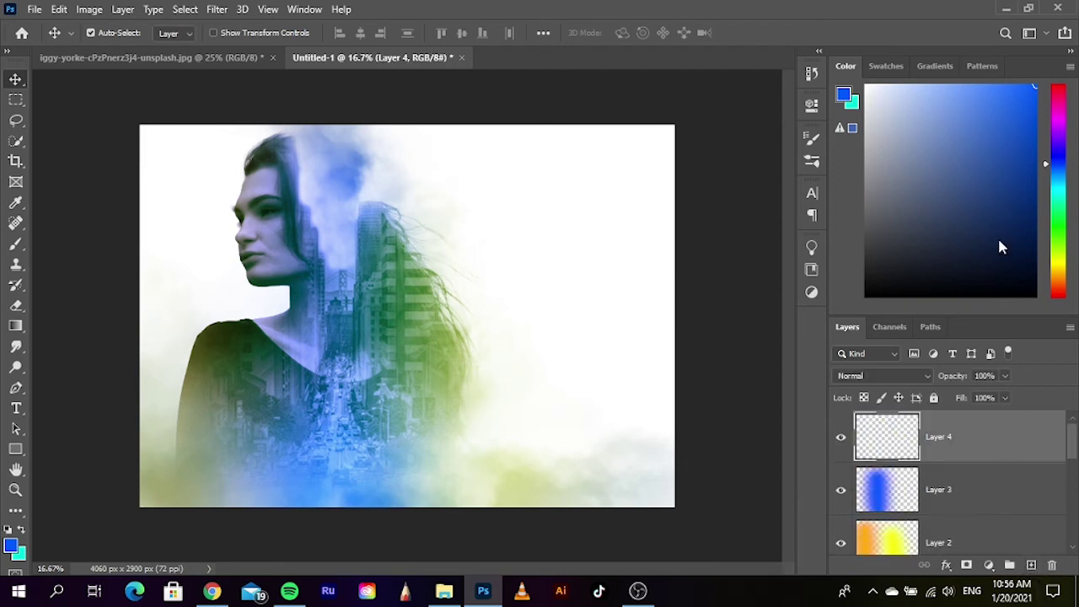
{"action": "left_click_drag", "start_coordinate": [1064, 166], "coordinate": [1065, 263]}
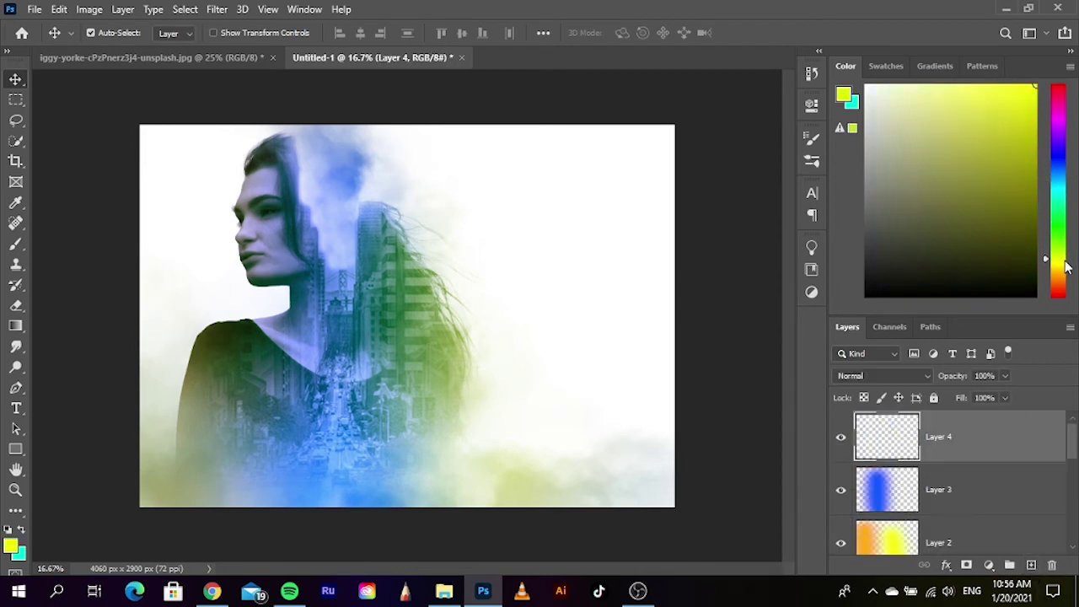
{"action": "left_click", "coordinate": [971, 194]}
Paint yellow with a 1200 soft brush over the head and shoulder, and set Layer 4 to Soft Light
{"action": "left_click", "coordinate": [15, 243]}
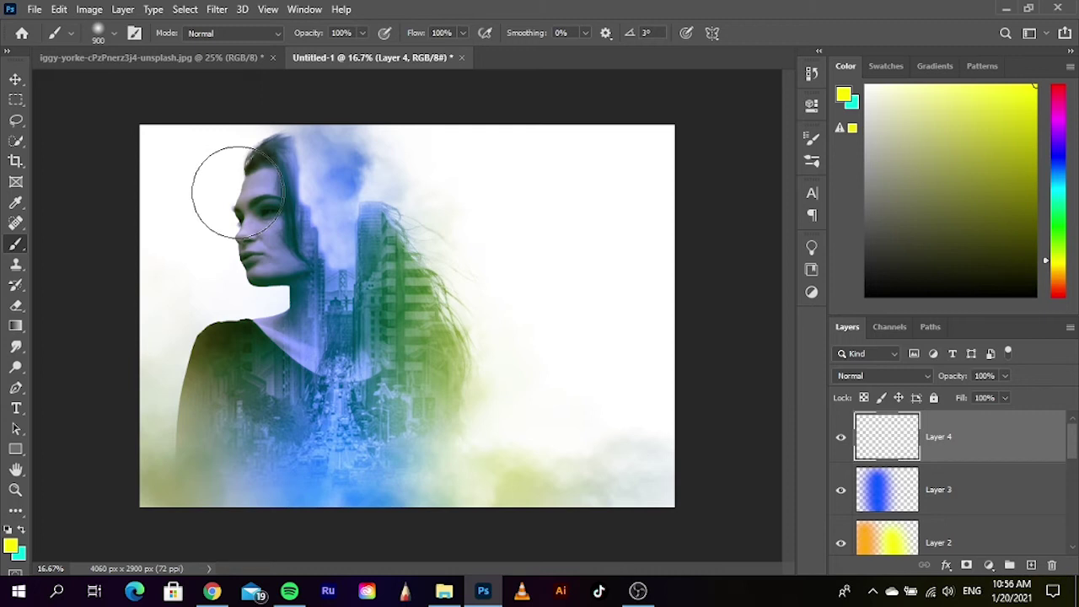
{"action": "key", "text": "bracketright"}
{"action": "key", "text": "bracketright"}
{"action": "key", "text": "bracketright"}
{"action": "left_click", "coordinate": [230, 193]}
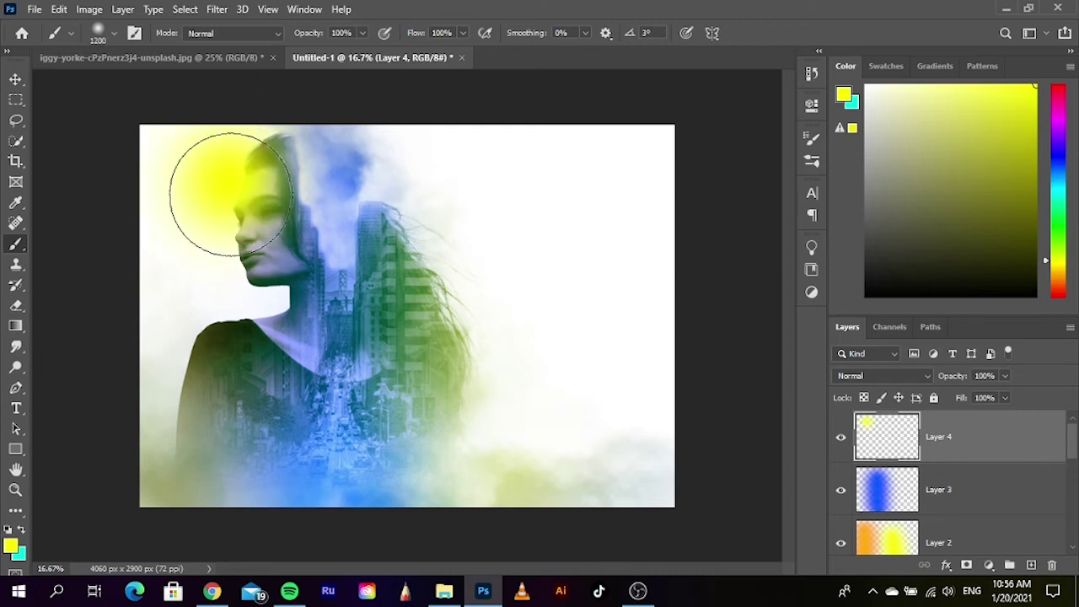
{"action": "mouse_move", "coordinate": [230, 194]}
{"action": "left_mouse_down"}
{"action": "mouse_move", "coordinate": [259, 301]}
{"action": "mouse_move", "coordinate": [248, 349]}
{"action": "mouse_move", "coordinate": [203, 374]}
{"action": "mouse_move", "coordinate": [207, 405]}
{"action": "left_mouse_up"}
{"action": "left_click", "coordinate": [894, 377]}
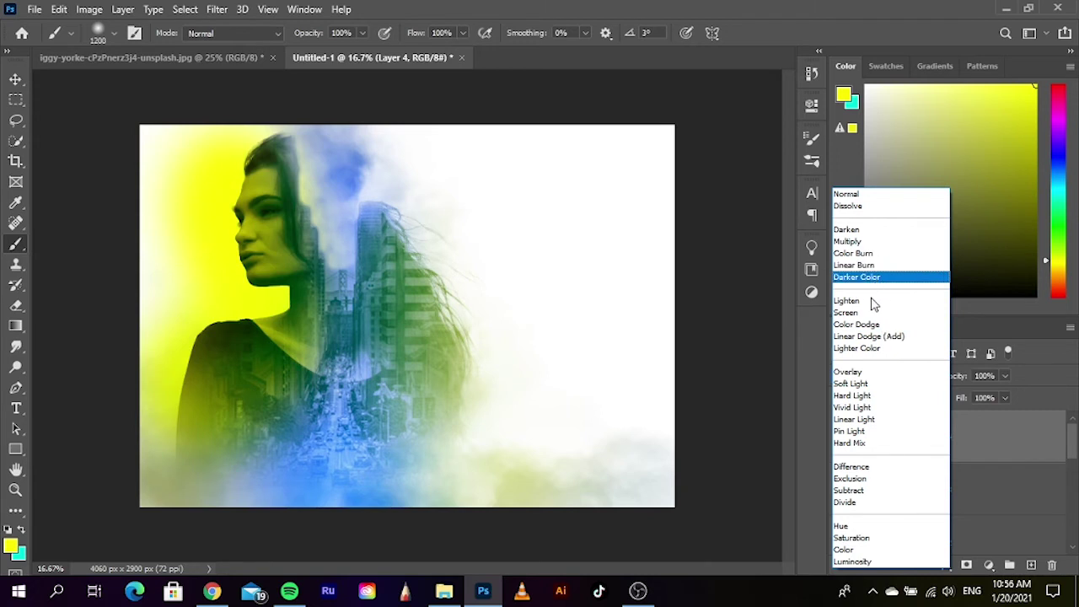
{"action": "left_click", "coordinate": [853, 385]}
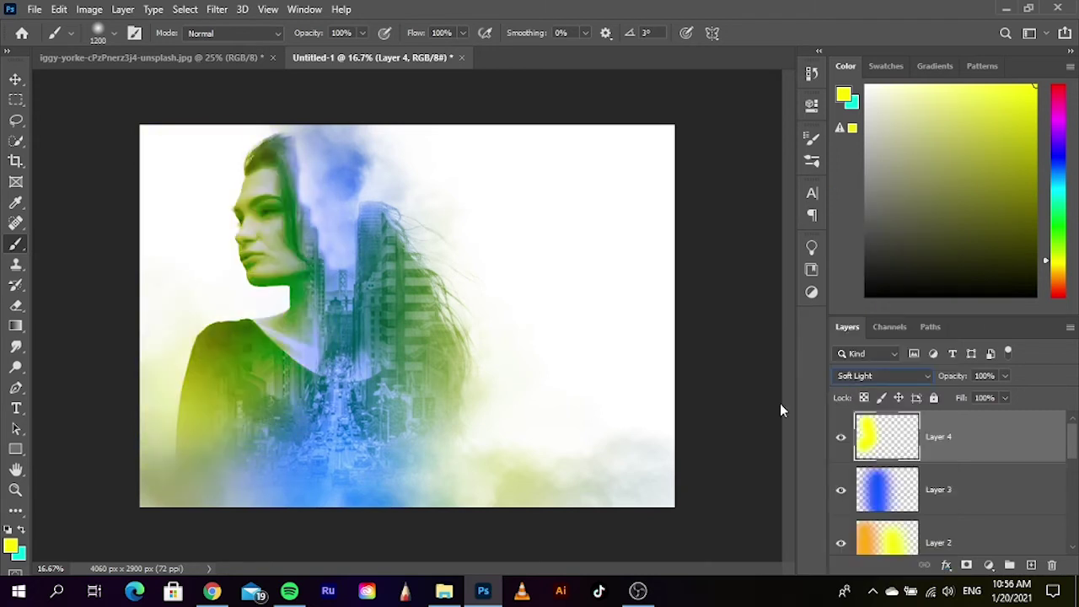
{"action": "left_click", "coordinate": [16, 80]}
Set Layer 4's opacity to 75%
{"action": "left_click", "coordinate": [725, 344]}
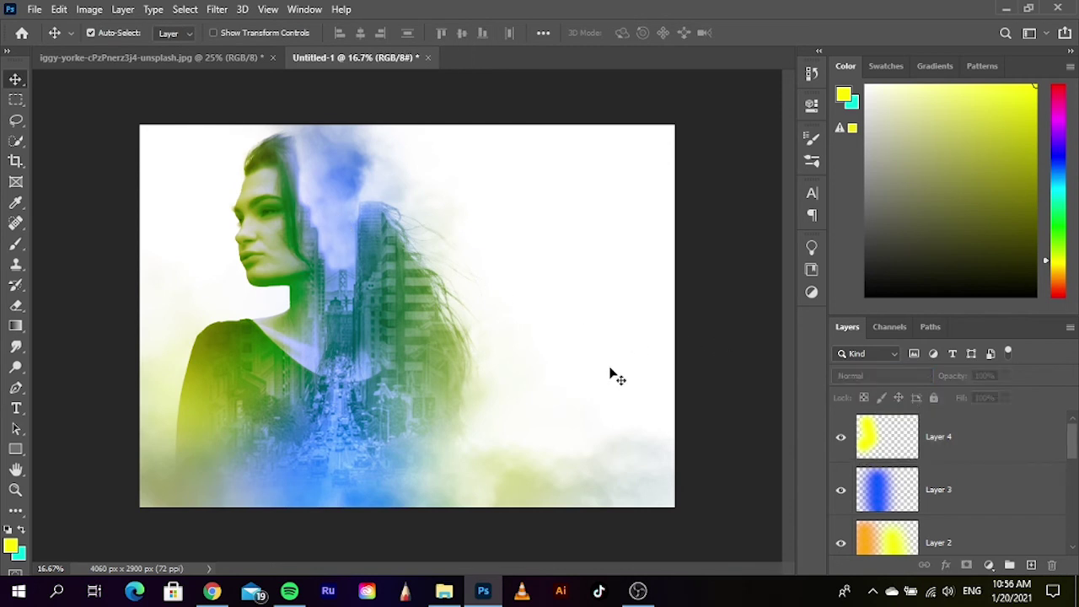
{"action": "scroll", "coordinate": [373, 301], "scroll_direction": "up", "scroll_amount": 1}
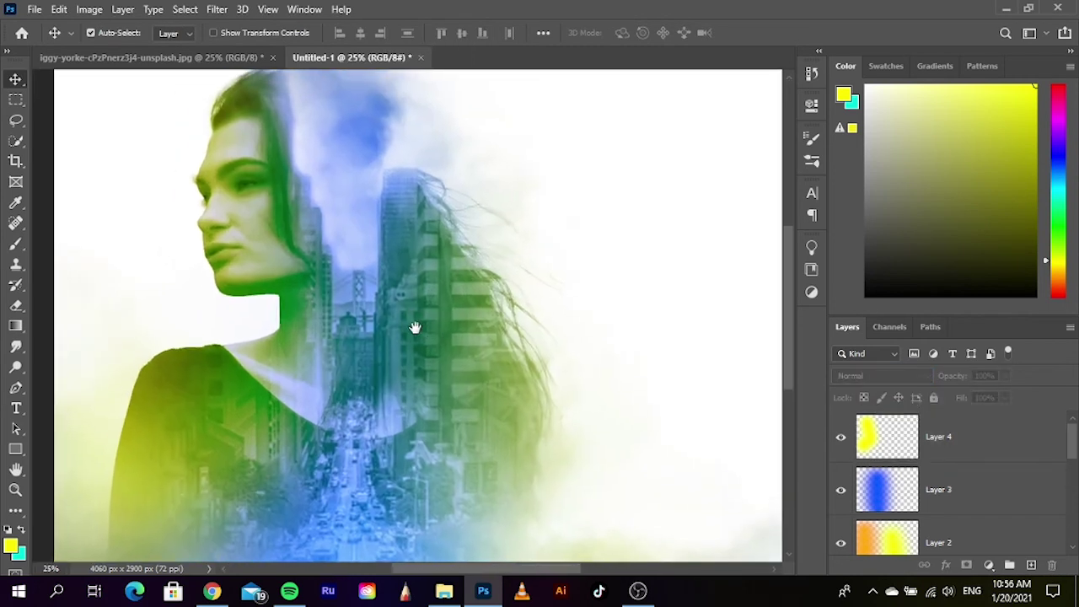
{"action": "left_click", "coordinate": [966, 445]}
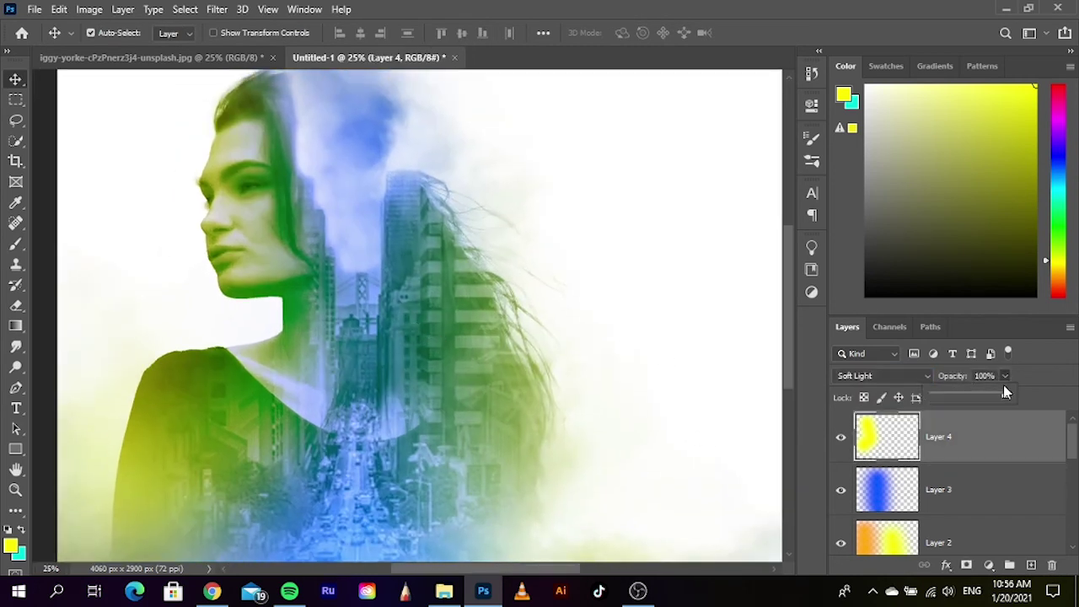
{"action": "left_click_drag", "start_coordinate": [998, 394], "coordinate": [995, 395]}
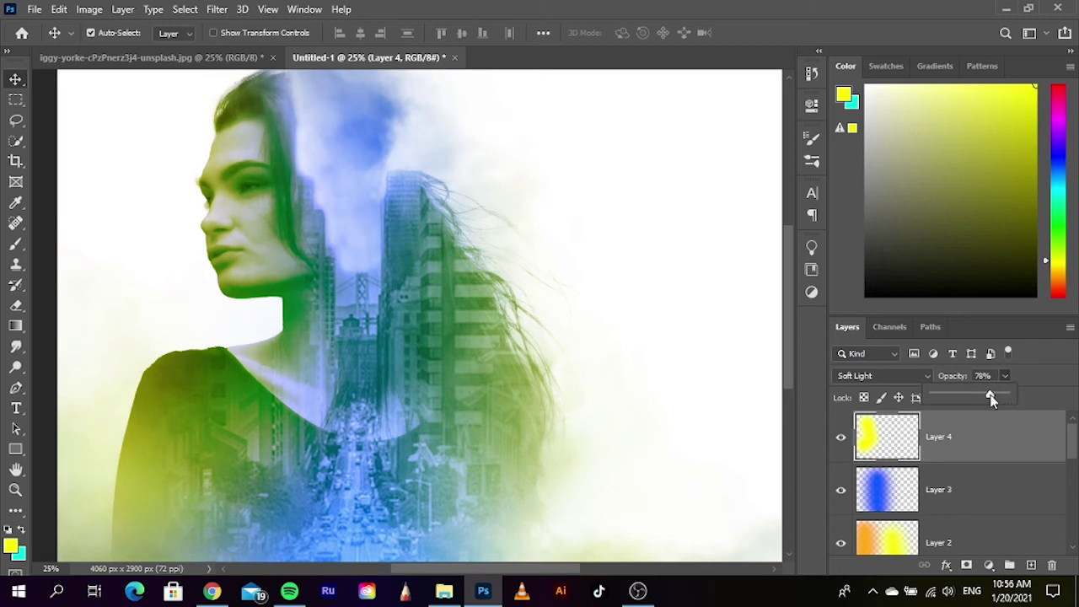
{"action": "left_click", "coordinate": [1008, 379]}
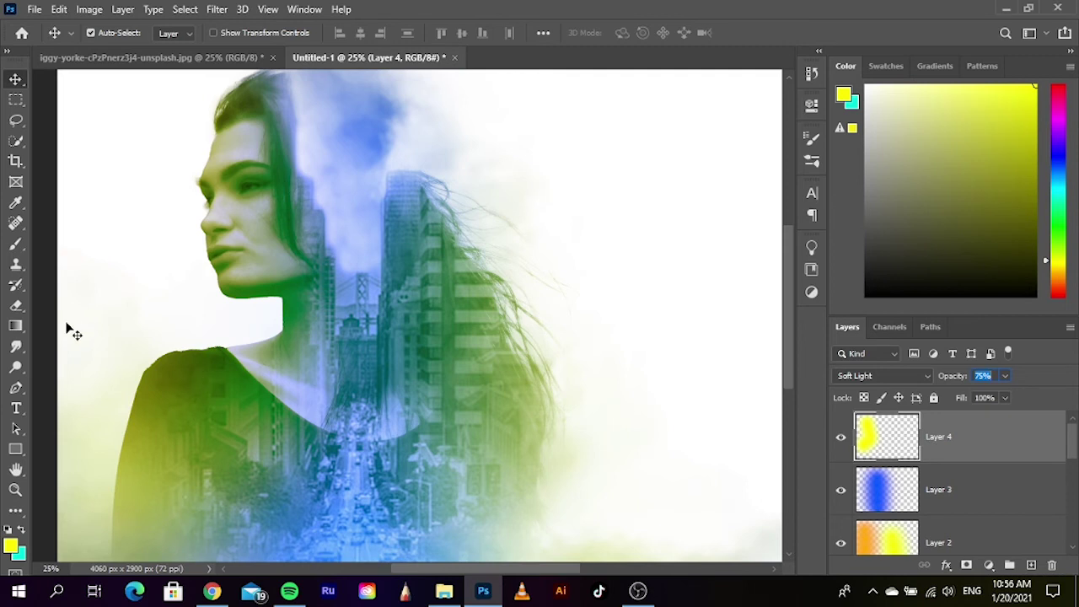
Erase the yellow tint from the neck and chest with a size 1400 eraser, then deselect Layer 4
{"action": "left_click", "coordinate": [24, 310]}
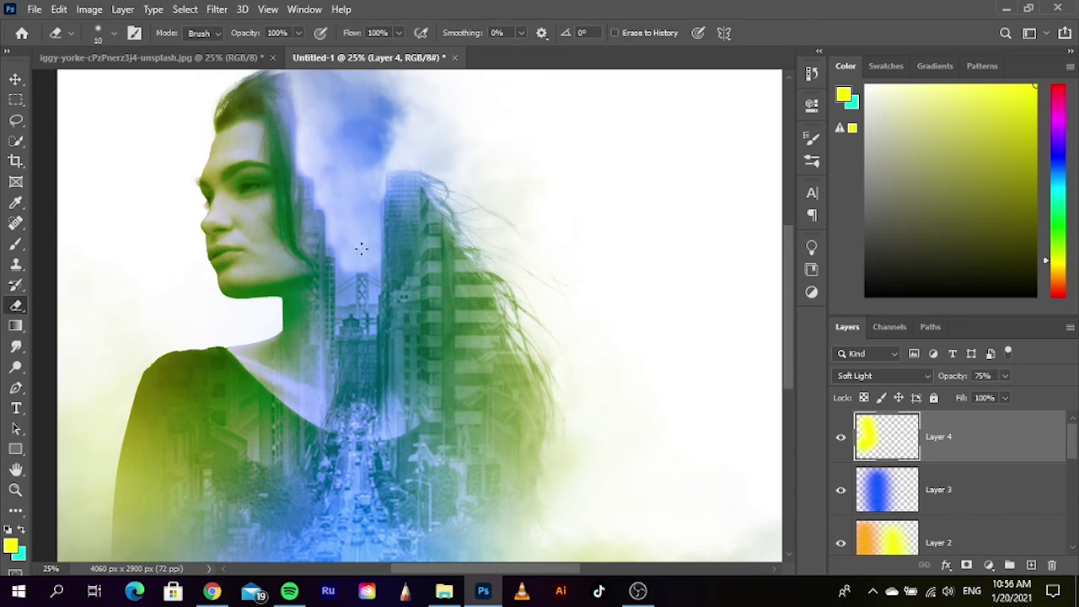
{"action": "key", "text": "bracketright"}
{"action": "key", "text": "bracketright"}
{"action": "key", "text": "bracketright"}
{"action": "key", "text": "bracketright"}
{"action": "key", "text": "bracketright"}
{"action": "key", "text": "bracketright"}
{"action": "key", "text": "bracketright"}
{"action": "key", "text": "bracketright"}
{"action": "key", "text": "bracketright"}
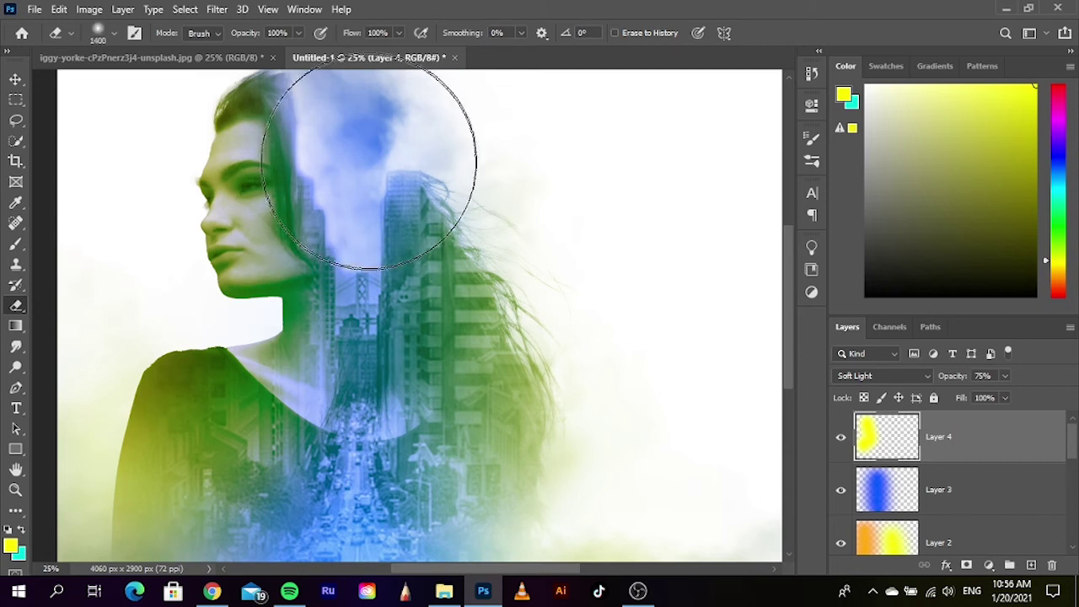
{"action": "key", "text": "bracketright"}
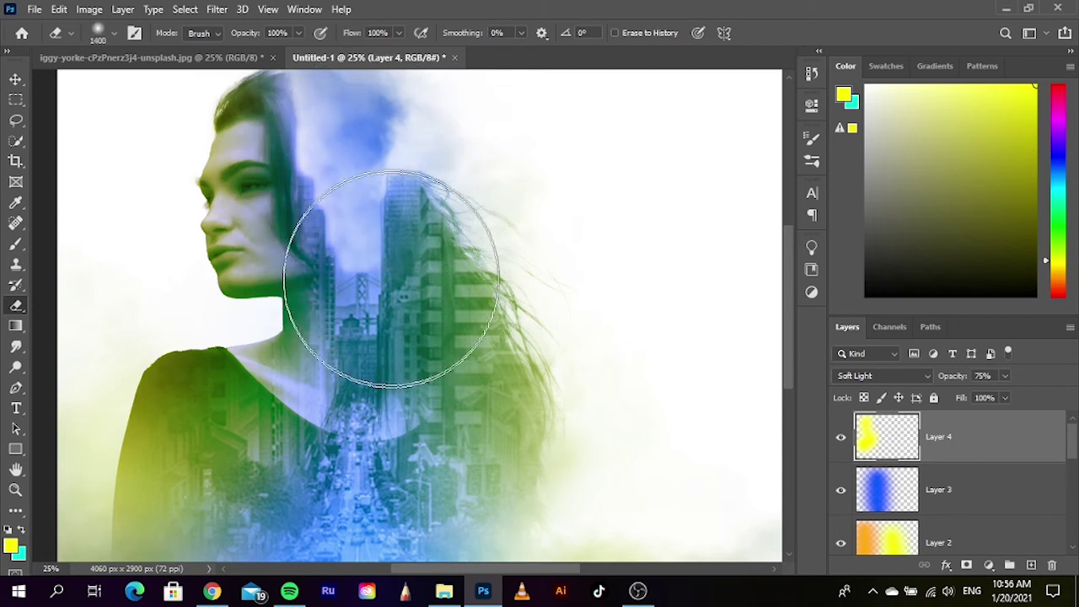
{"action": "left_click_drag", "start_coordinate": [405, 353], "coordinate": [393, 240]}
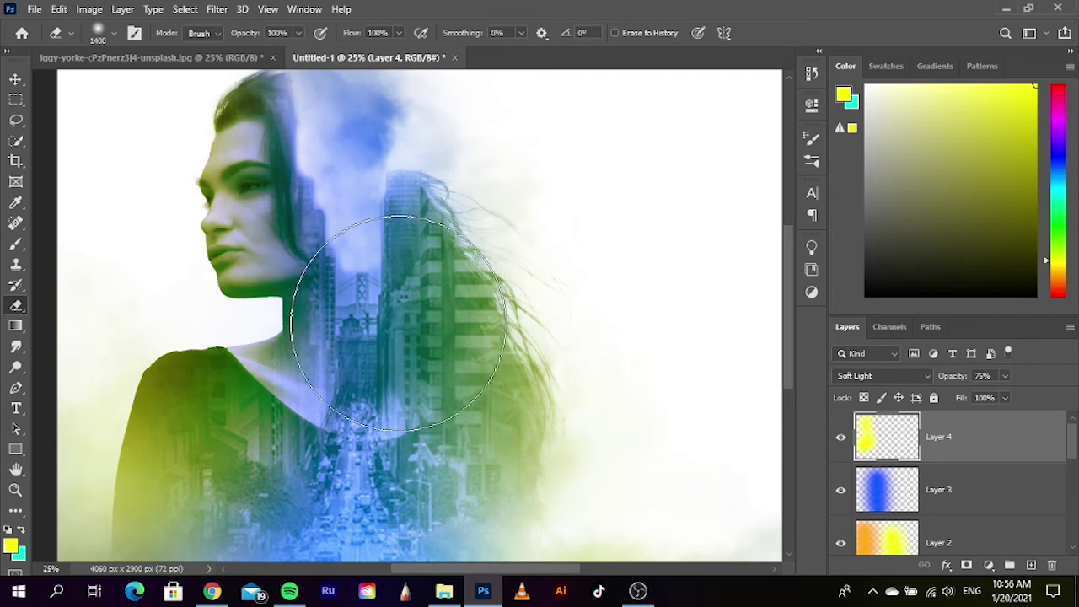
{"action": "left_click", "coordinate": [15, 78]}
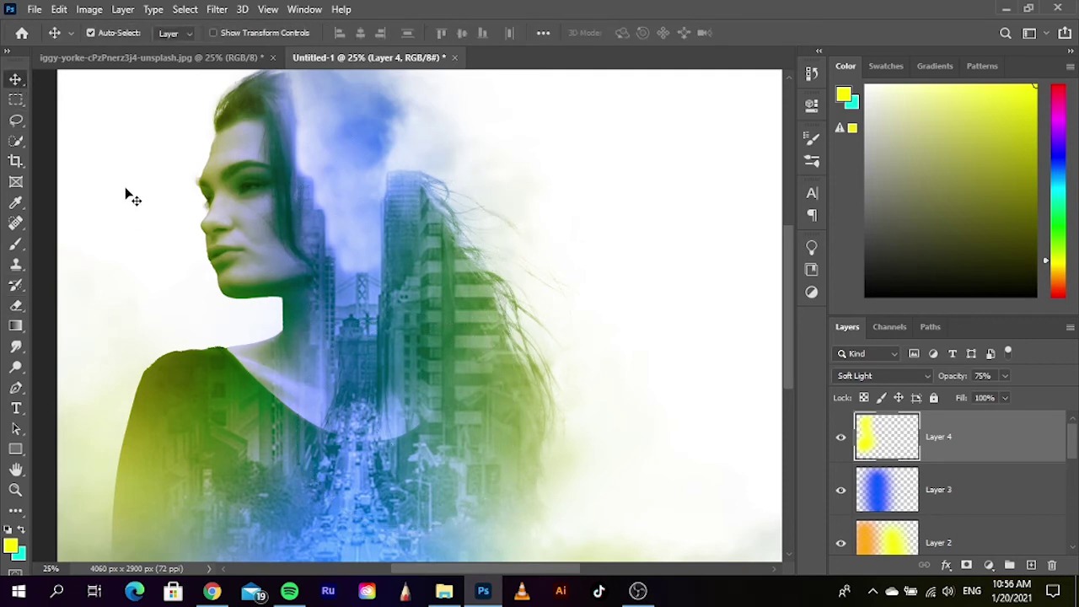
{"action": "key", "text": "ctrl+minus"}
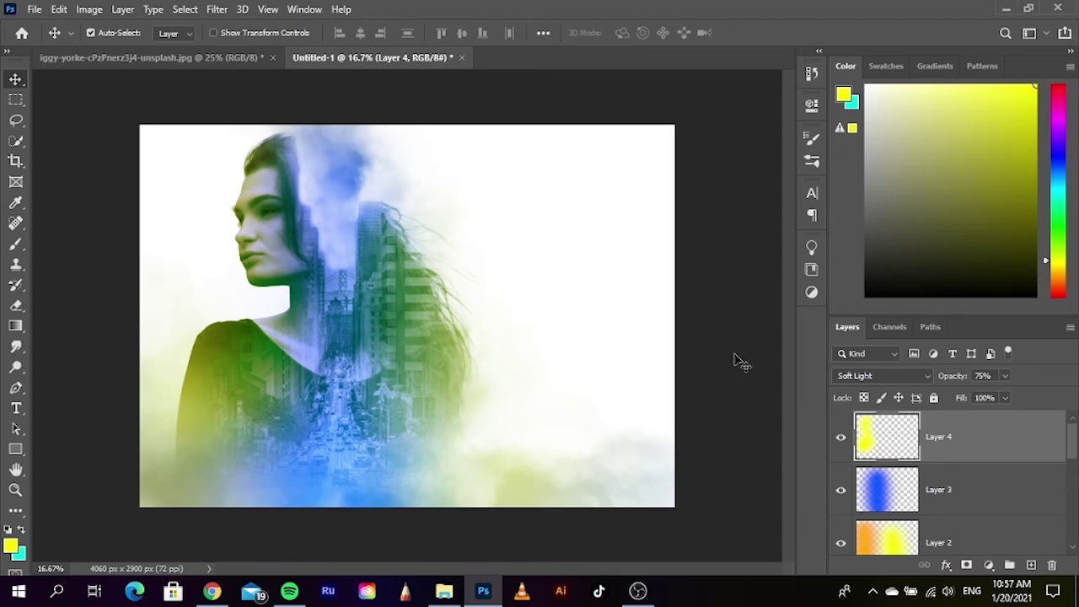
{"action": "left_click", "coordinate": [736, 359]}
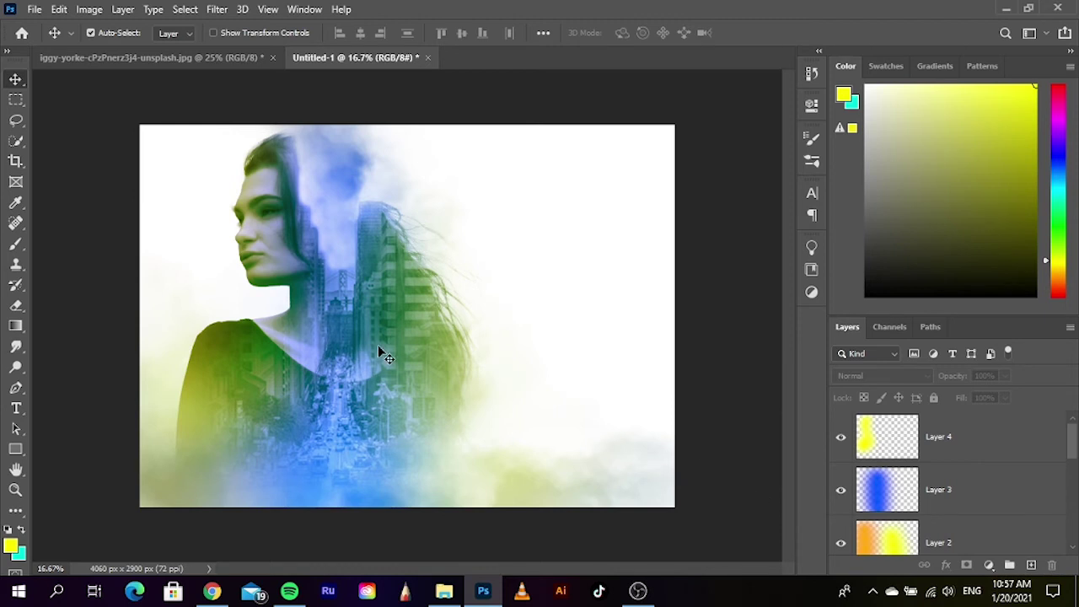
Zoom in on the face and erase the city mask over the face and neck
{"action": "scroll", "coordinate": [362, 231], "scroll_direction": "up", "scroll_amount": 1}
{"action": "left_click_drag", "start_coordinate": [354, 241], "coordinate": [402, 286]}
{"action": "scroll", "coordinate": [356, 260], "scroll_direction": "up", "scroll_amount": 1}
{"action": "left_click_drag", "start_coordinate": [442, 332], "coordinate": [476, 336]}
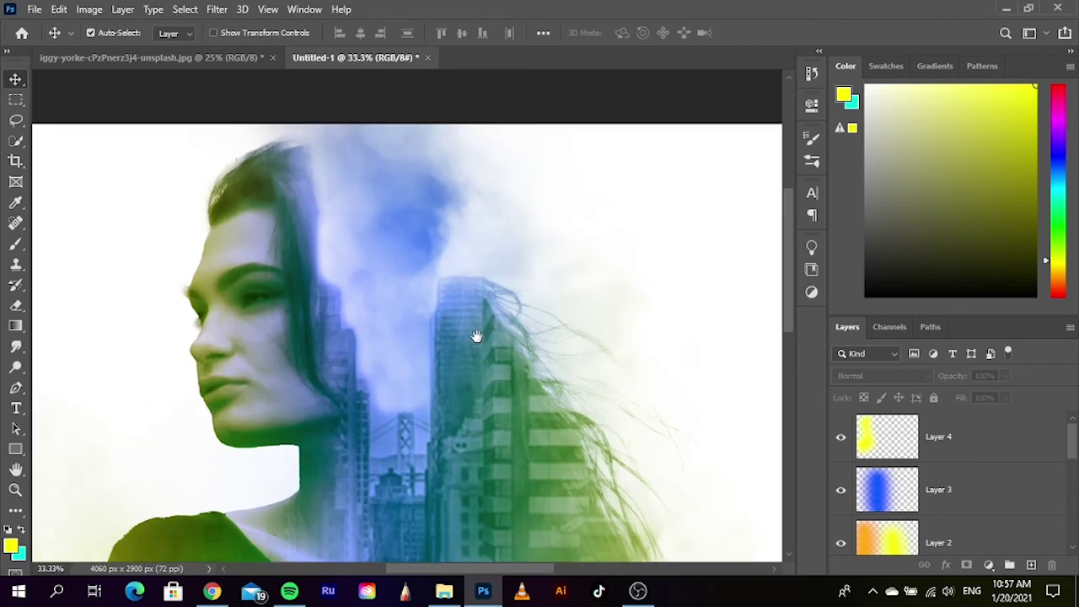
{"action": "scroll", "coordinate": [995, 475], "scroll_direction": "down", "scroll_amount": 2}
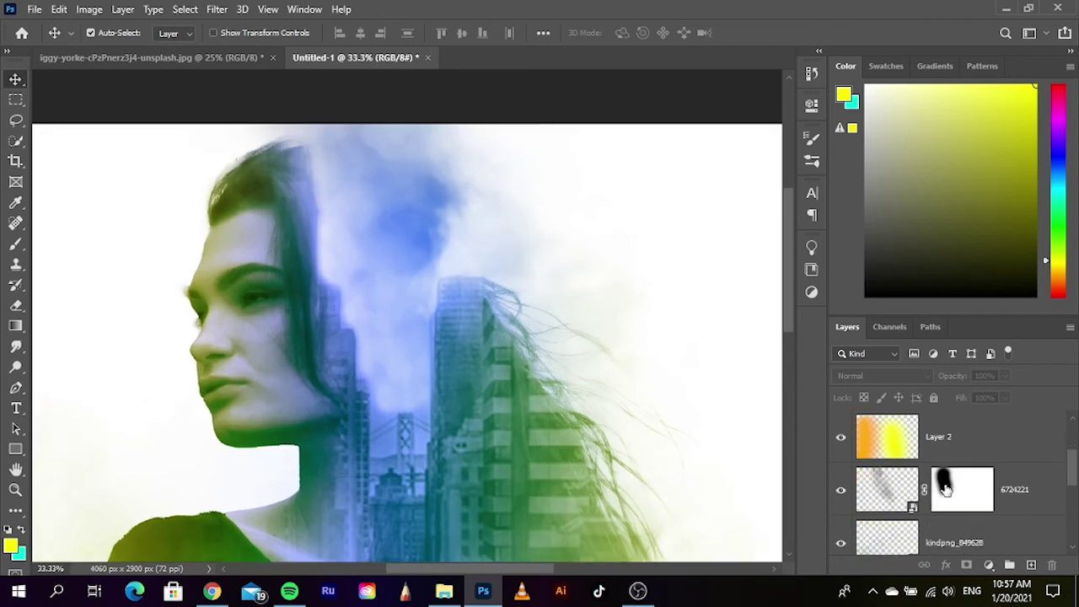
{"action": "left_click", "coordinate": [944, 487]}
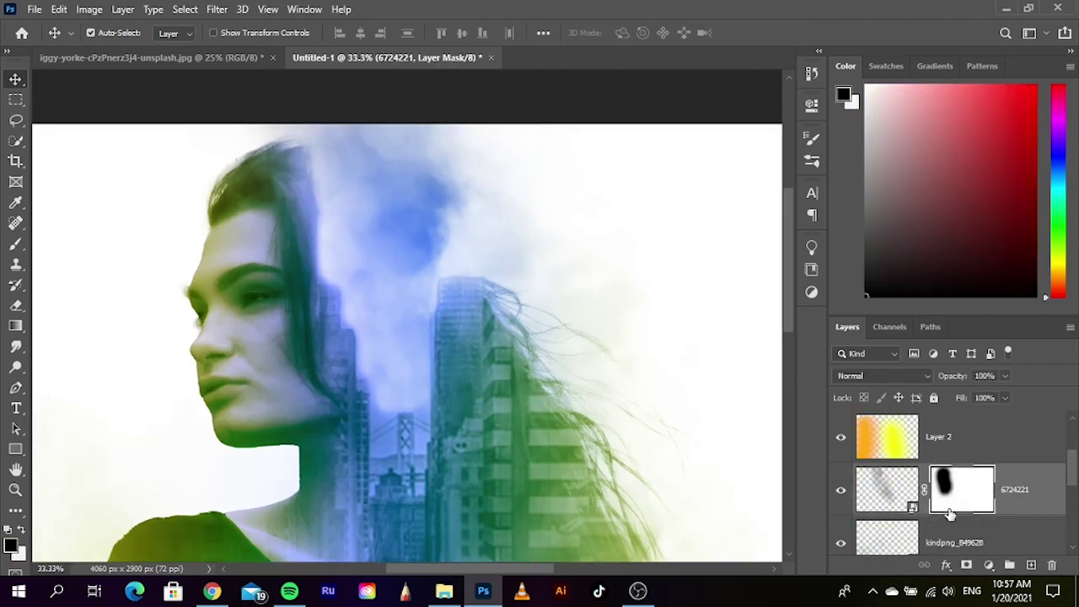
{"action": "left_click", "coordinate": [16, 306]}
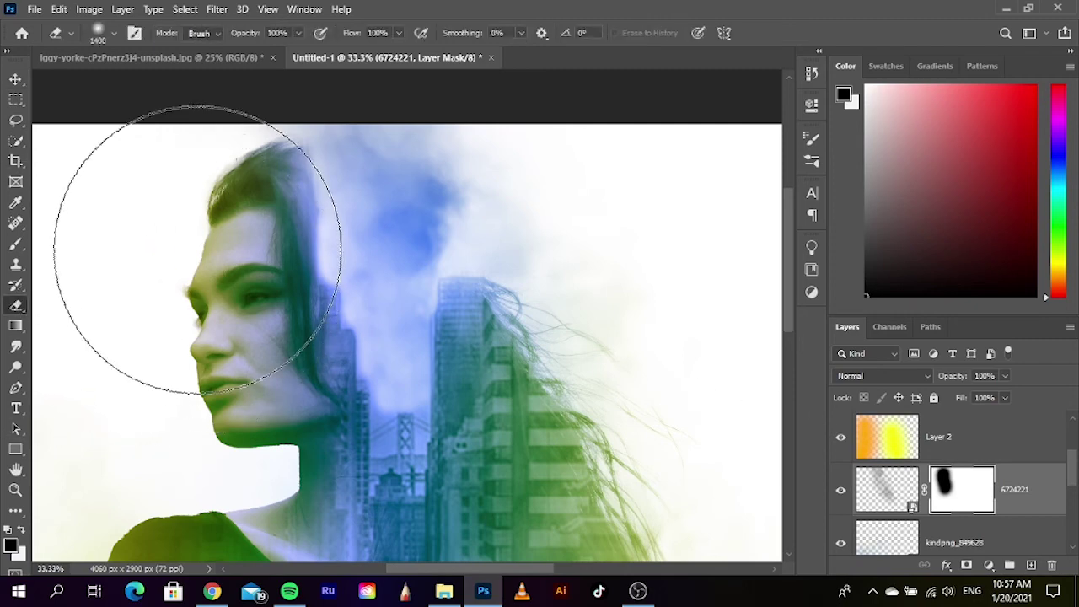
{"action": "left_click_drag", "start_coordinate": [193, 241], "coordinate": [210, 278]}
{"action": "mouse_move", "coordinate": [277, 375]}
{"action": "left_mouse_down"}
{"action": "mouse_move", "coordinate": [309, 313]}
{"action": "mouse_move", "coordinate": [244, 349]}
{"action": "mouse_move", "coordinate": [233, 337]}
{"action": "mouse_move", "coordinate": [326, 460]}
{"action": "left_mouse_up"}
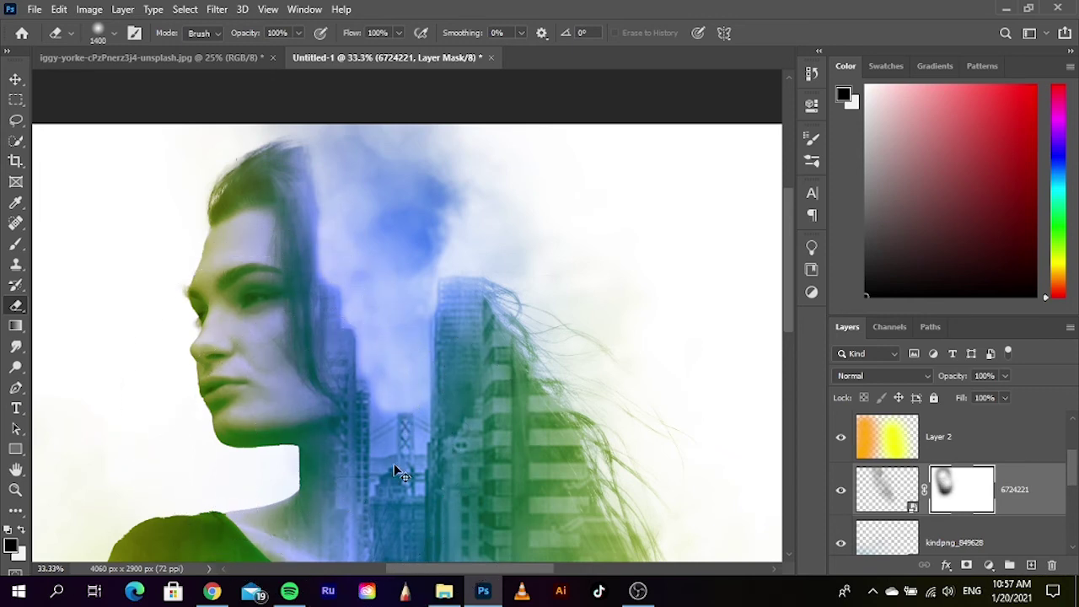
Reset colours with white as the painting colour and erase smoke beside the hair
{"action": "key", "text": "ctrl+2"}
{"action": "key", "text": "x"}
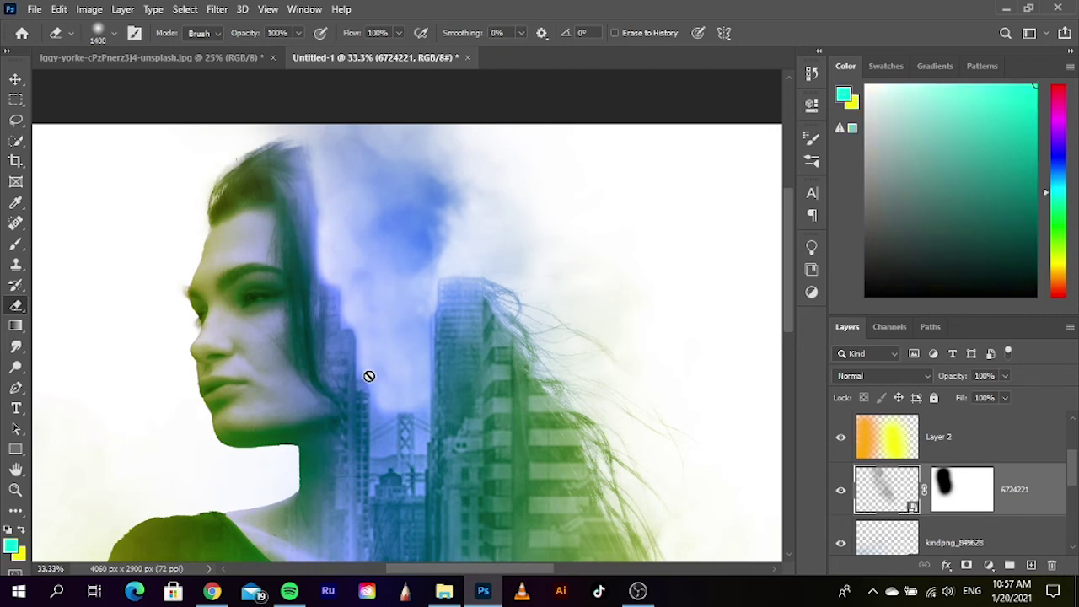
{"action": "left_click", "coordinate": [989, 511]}
{"action": "key", "text": "d"}
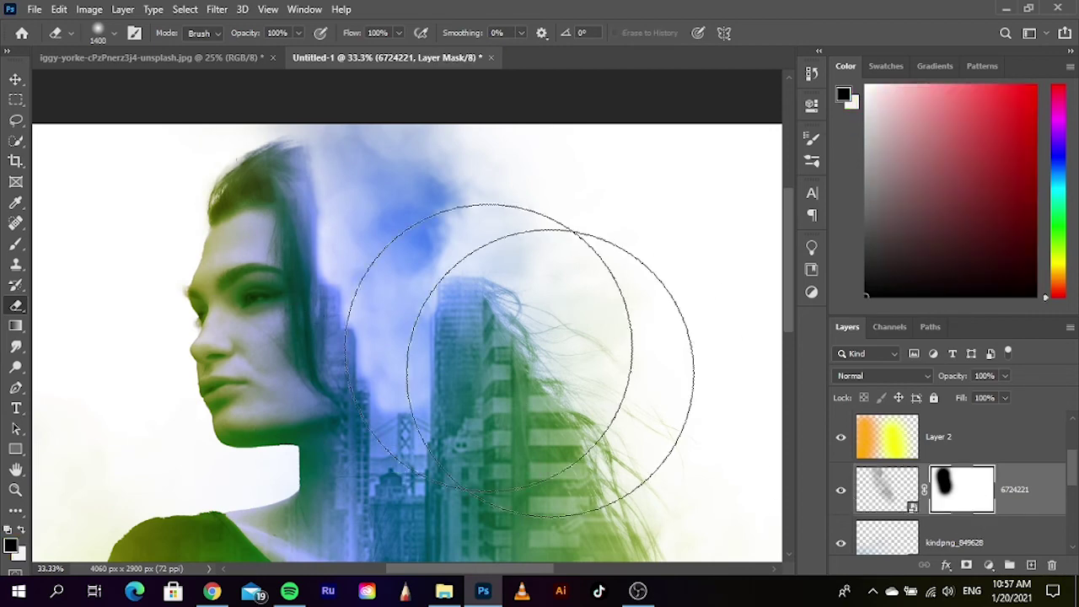
{"action": "key", "text": "x"}
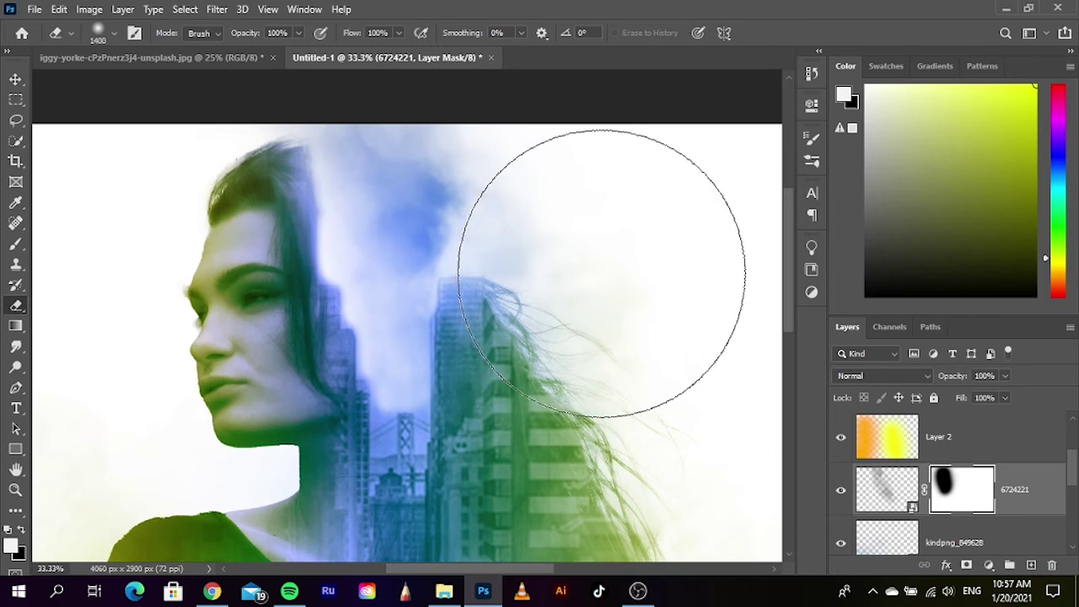
{"action": "left_click", "coordinate": [593, 202]}
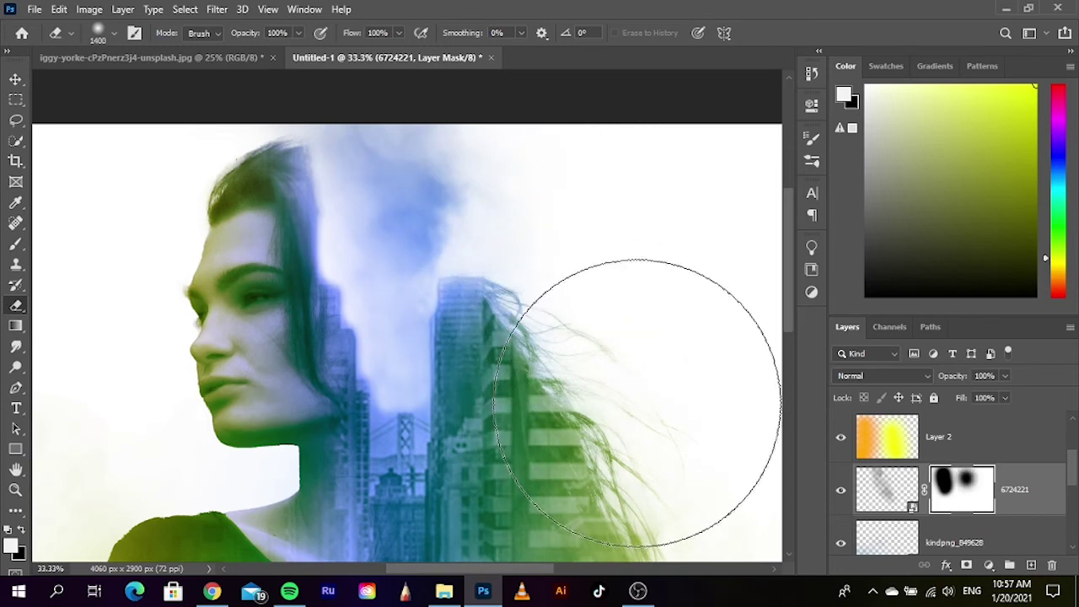
Erase mask smoke over the buildings and hair ends, then zoom back out
{"action": "left_click_drag", "start_coordinate": [543, 358], "coordinate": [506, 236]}
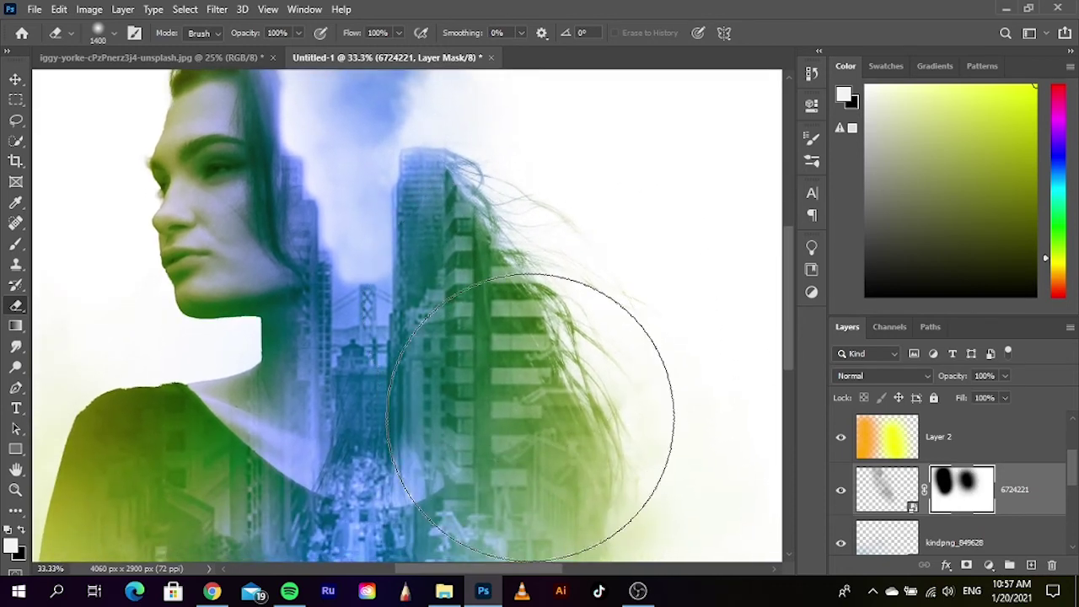
{"action": "mouse_move", "coordinate": [508, 326]}
{"action": "left_mouse_down"}
{"action": "mouse_move", "coordinate": [428, 451]}
{"action": "mouse_move", "coordinate": [253, 447]}
{"action": "left_mouse_up"}
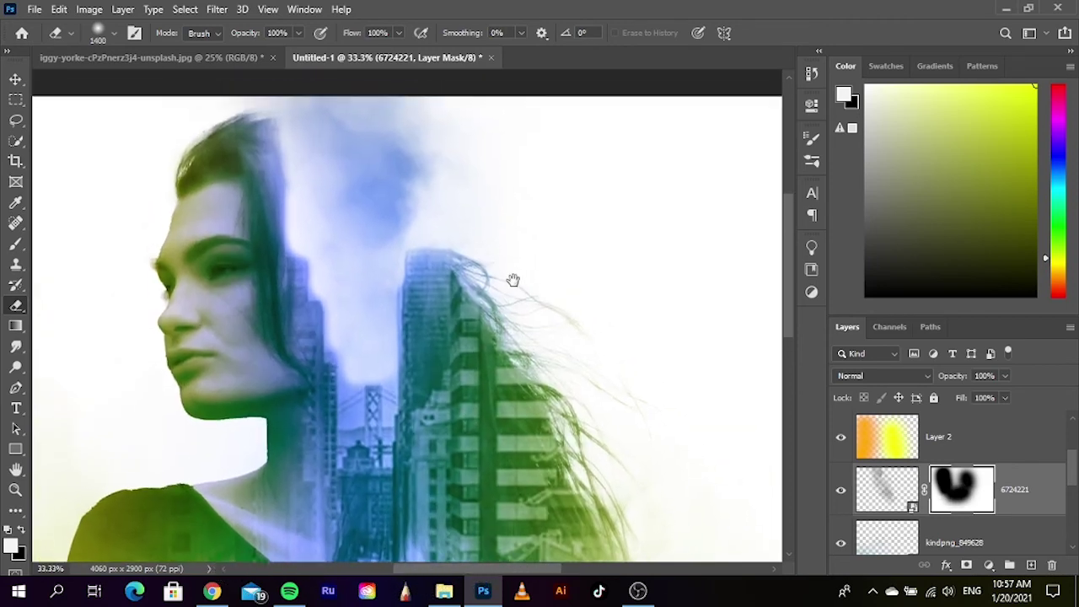
{"action": "left_click_drag", "start_coordinate": [464, 308], "coordinate": [561, 258]}
{"action": "left_click", "coordinate": [16, 79]}
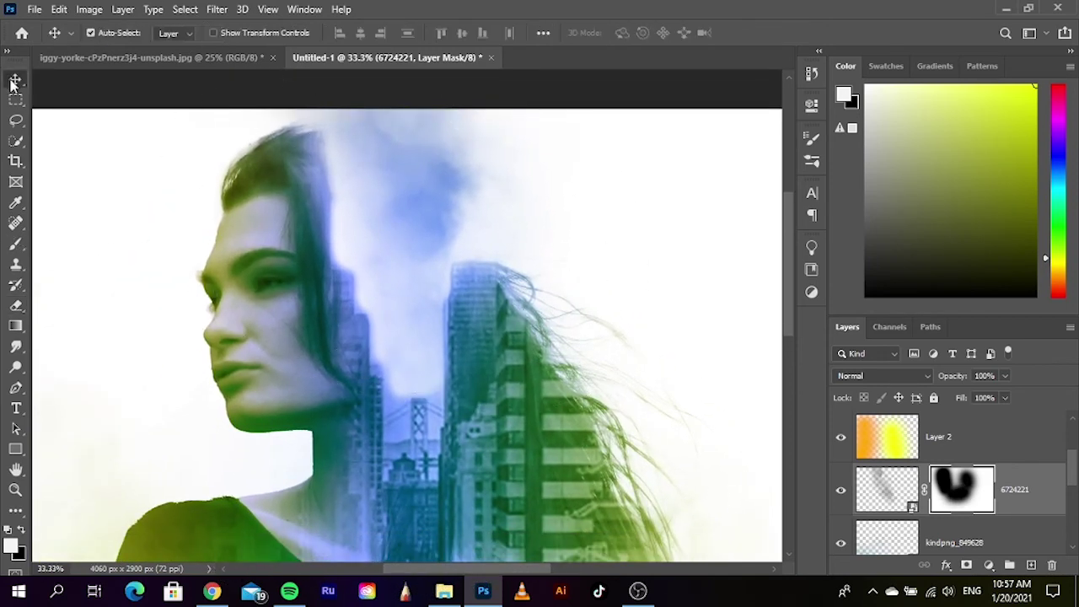
{"action": "scroll", "coordinate": [397, 284], "scroll_direction": "down", "scroll_amount": 2}
{"action": "scroll", "coordinate": [504, 359], "scroll_direction": "down", "scroll_amount": 1}
Toggle the 6724221 smoke layer's visibility on and off to compare
{"action": "scroll", "coordinate": [504, 358], "scroll_direction": "down", "scroll_amount": 1}
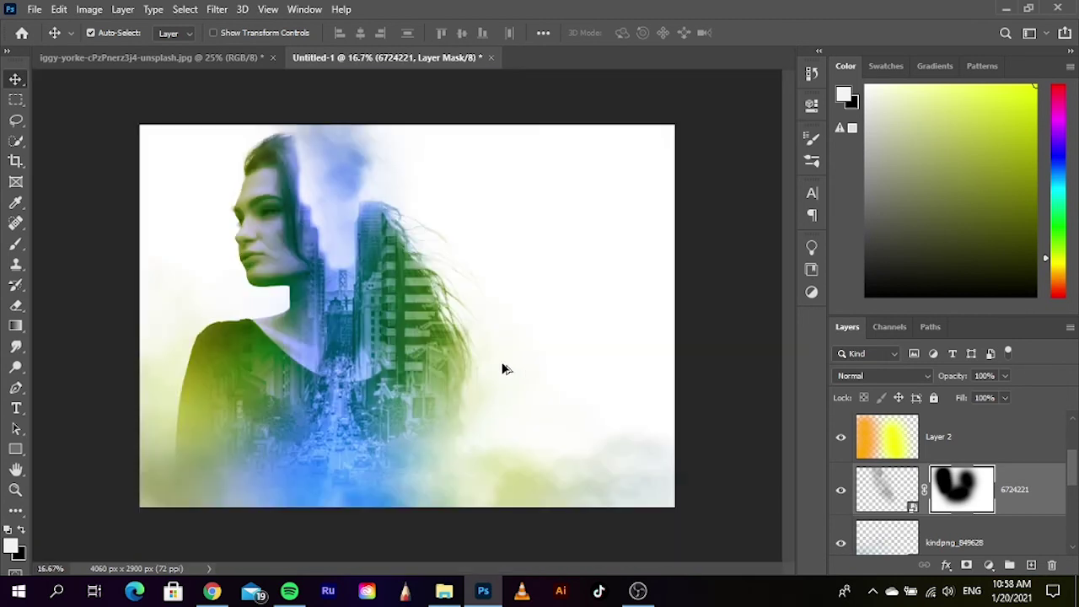
{"action": "left_click", "coordinate": [732, 355]}
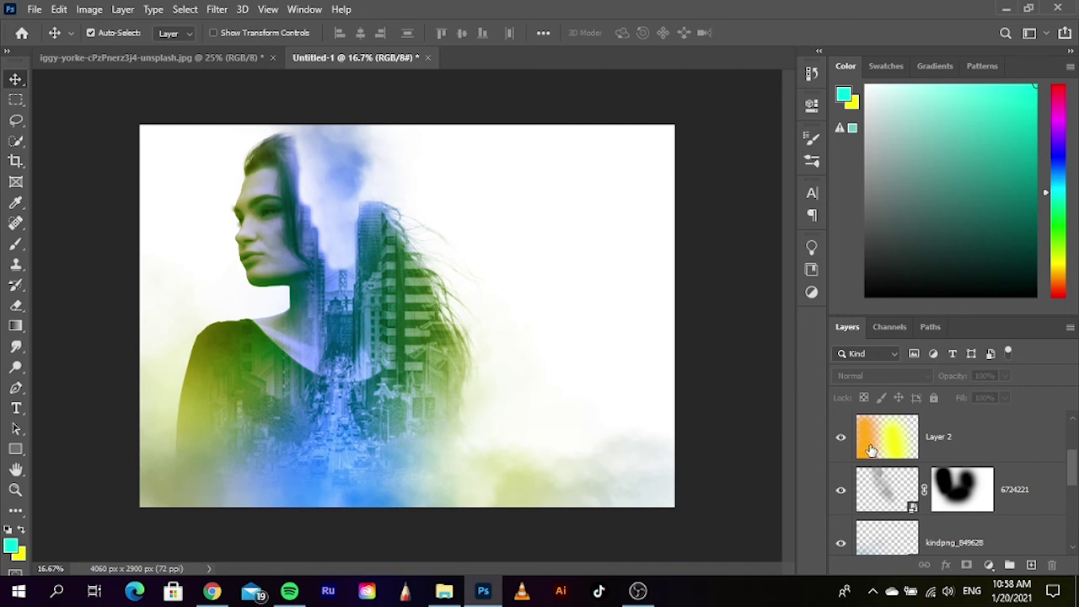
{"action": "left_click", "coordinate": [840, 495]}
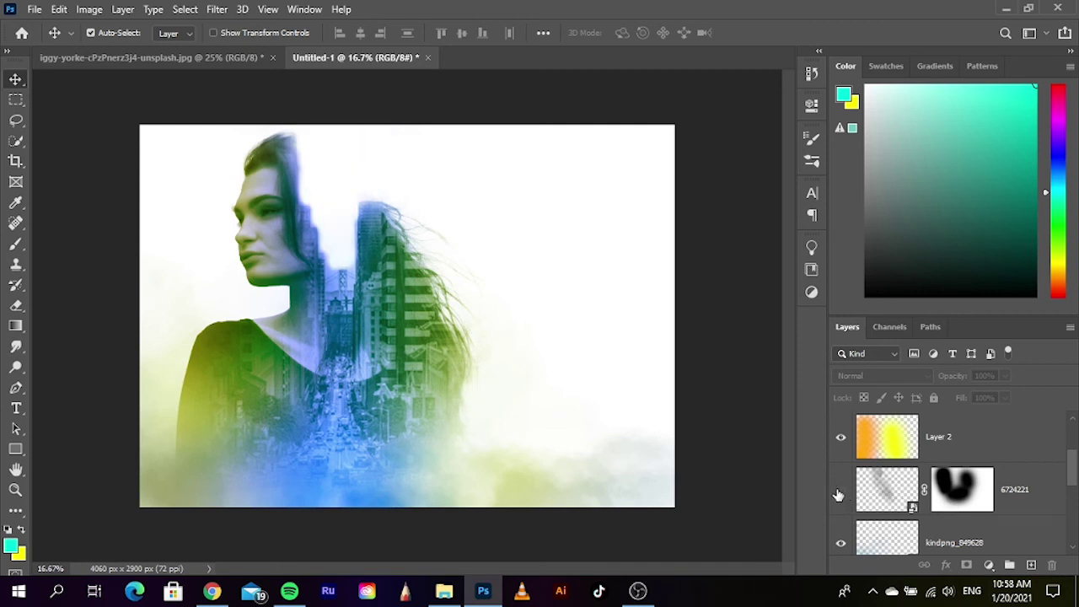
{"action": "left_click", "coordinate": [840, 494]}
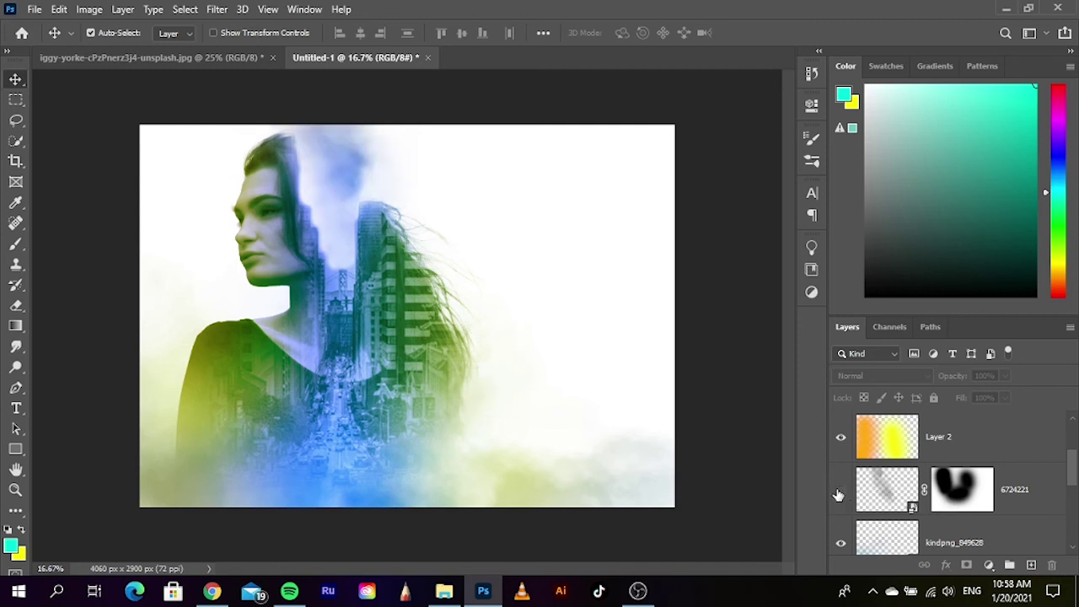
{"action": "left_click", "coordinate": [839, 495]}
{"action": "left_click", "coordinate": [840, 494]}
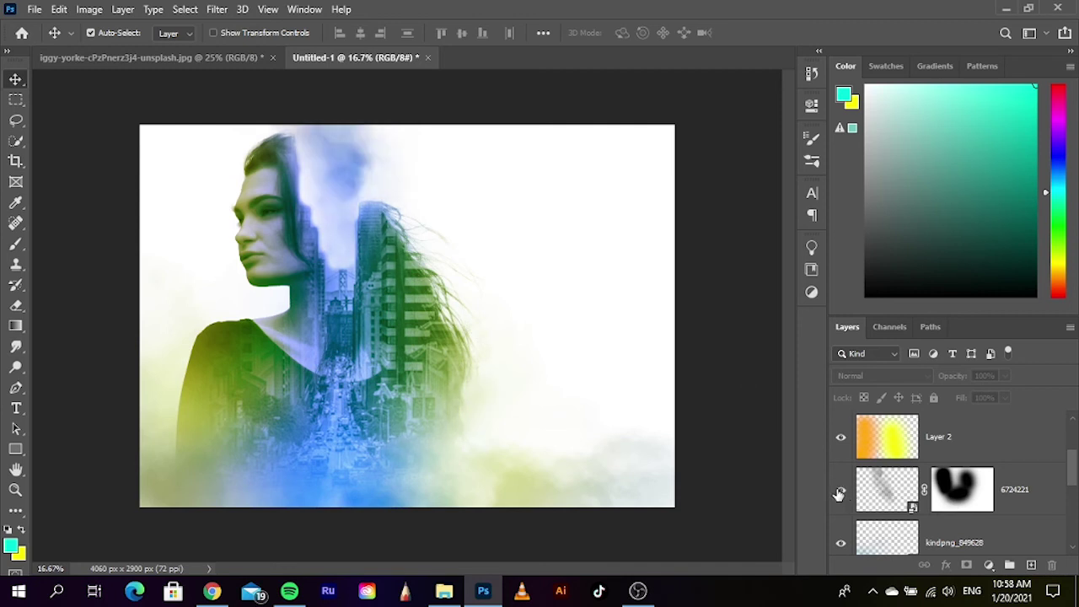
Erase the smoke mask across the lower right and bring up the energy effects folder
{"action": "left_click", "coordinate": [16, 306]}
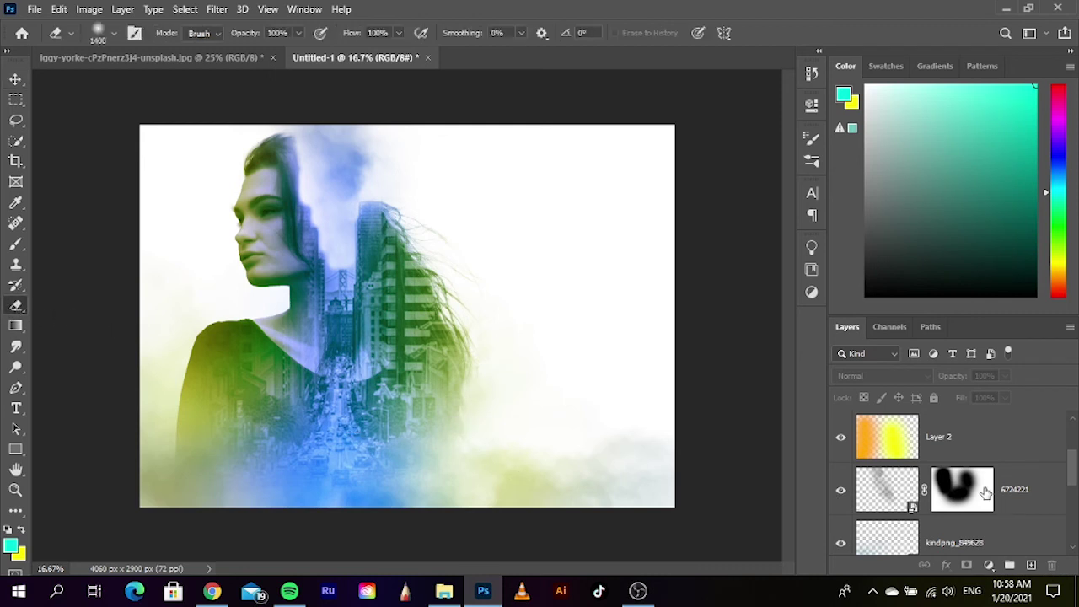
{"action": "left_click", "coordinate": [944, 489]}
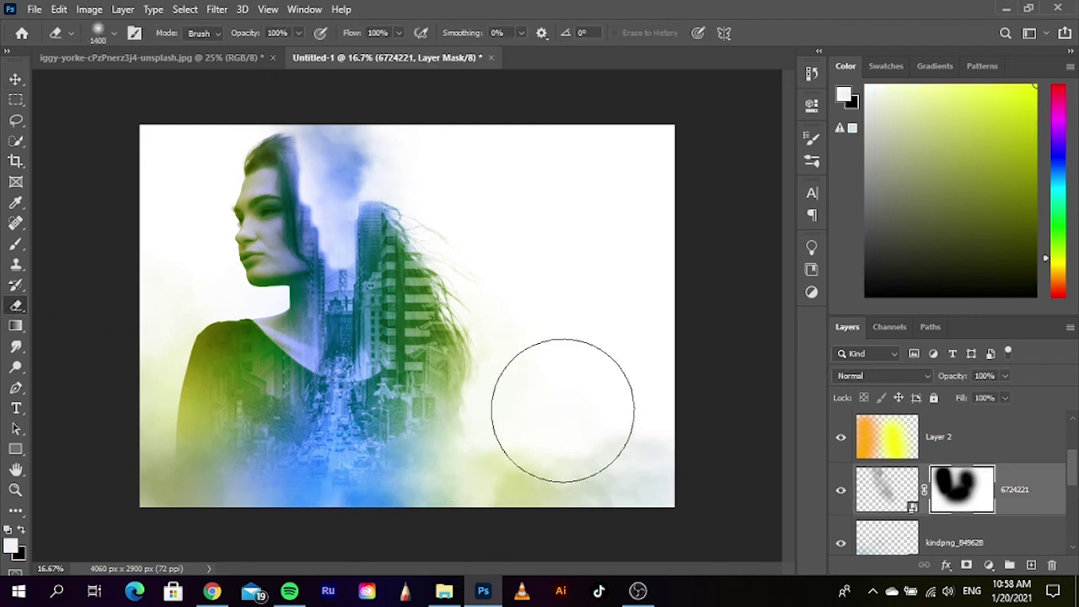
{"action": "left_click_drag", "start_coordinate": [407, 435], "coordinate": [581, 469]}
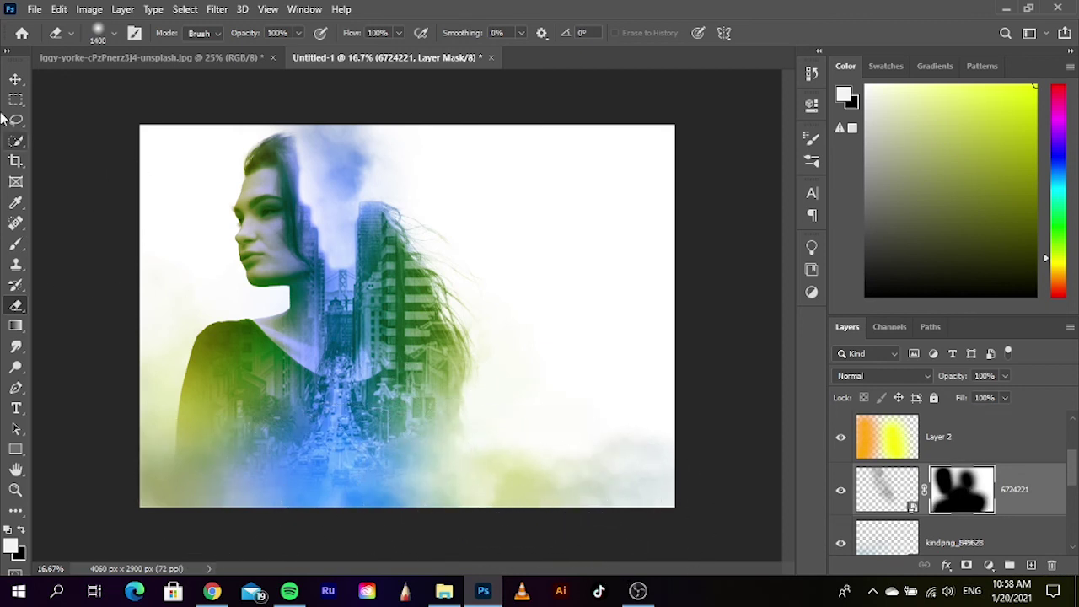
{"action": "left_click", "coordinate": [14, 81]}
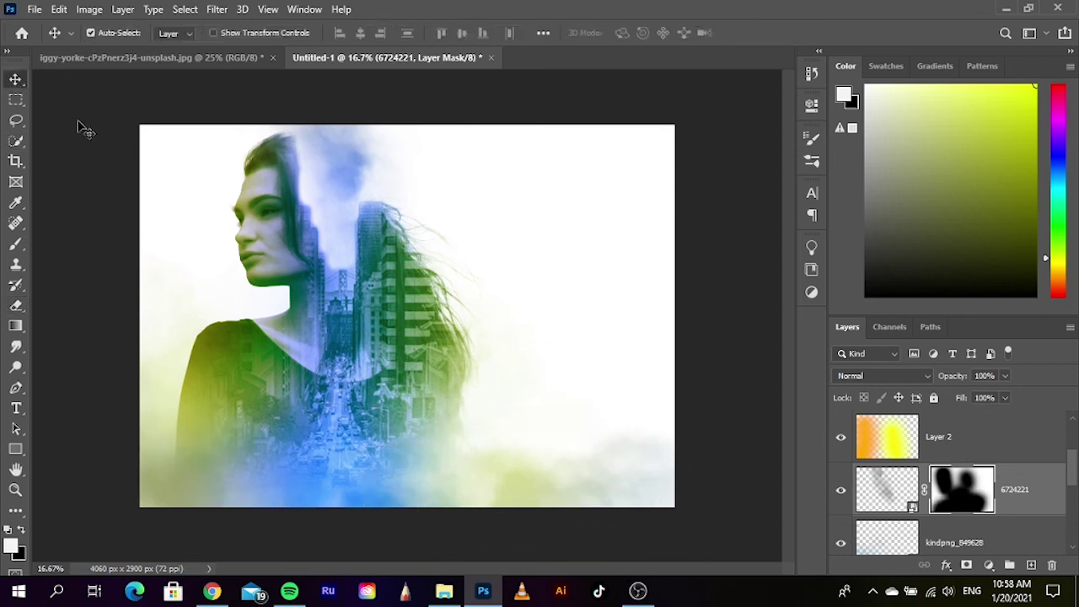
{"action": "left_click", "coordinate": [746, 370]}
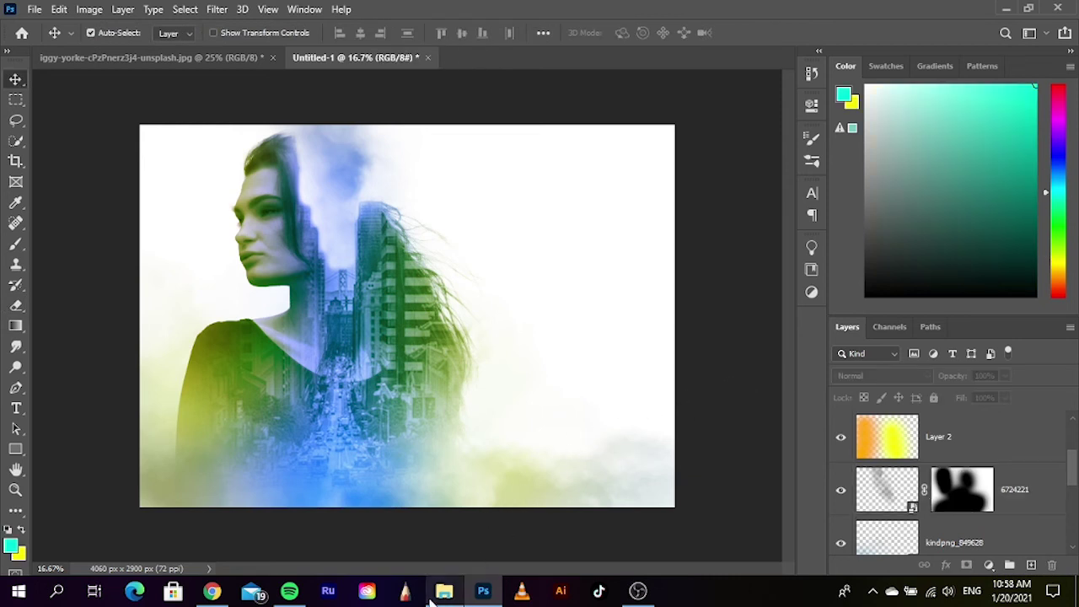
{"action": "mouse_move", "coordinate": [443, 591]}
{"action": "left_click", "coordinate": [432, 541]}
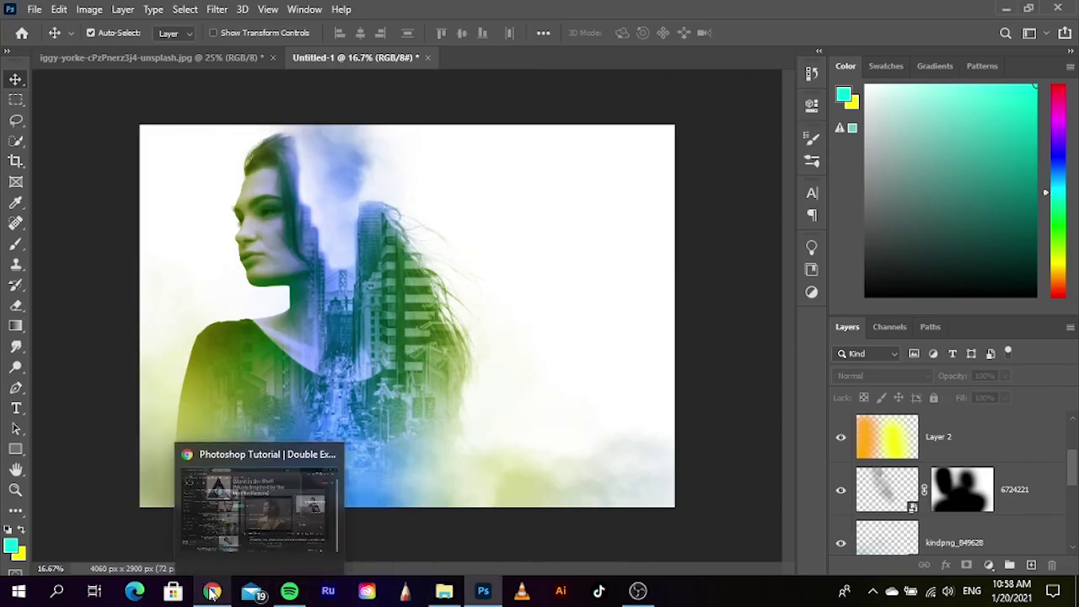
Check the YouTube double exposure tutorial in Chrome, then return to Photoshop
{"action": "left_click", "coordinate": [211, 590]}
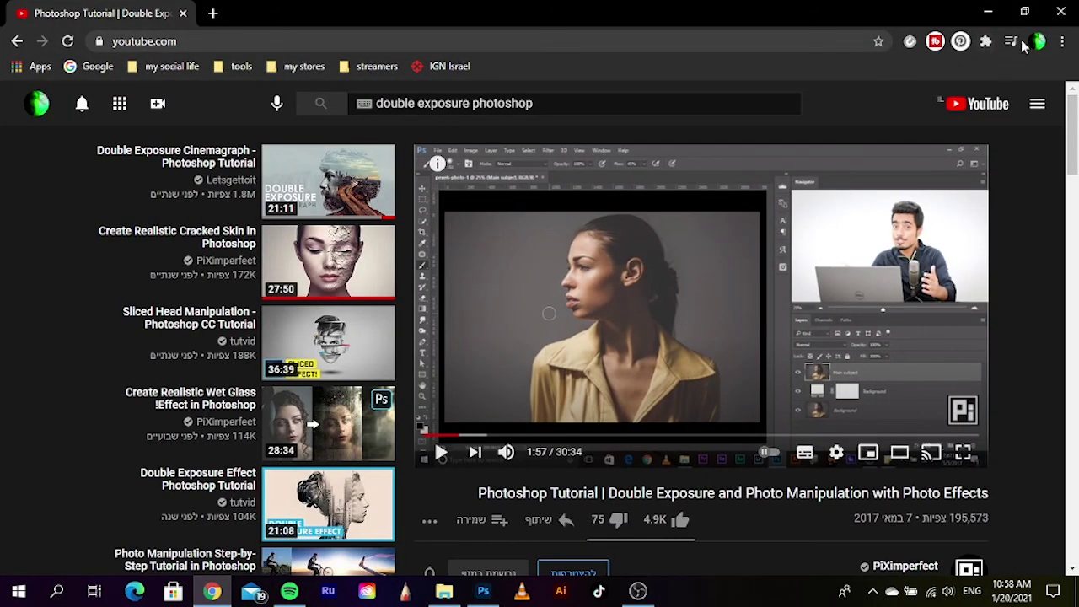
{"action": "key", "text": "alt+Tab"}
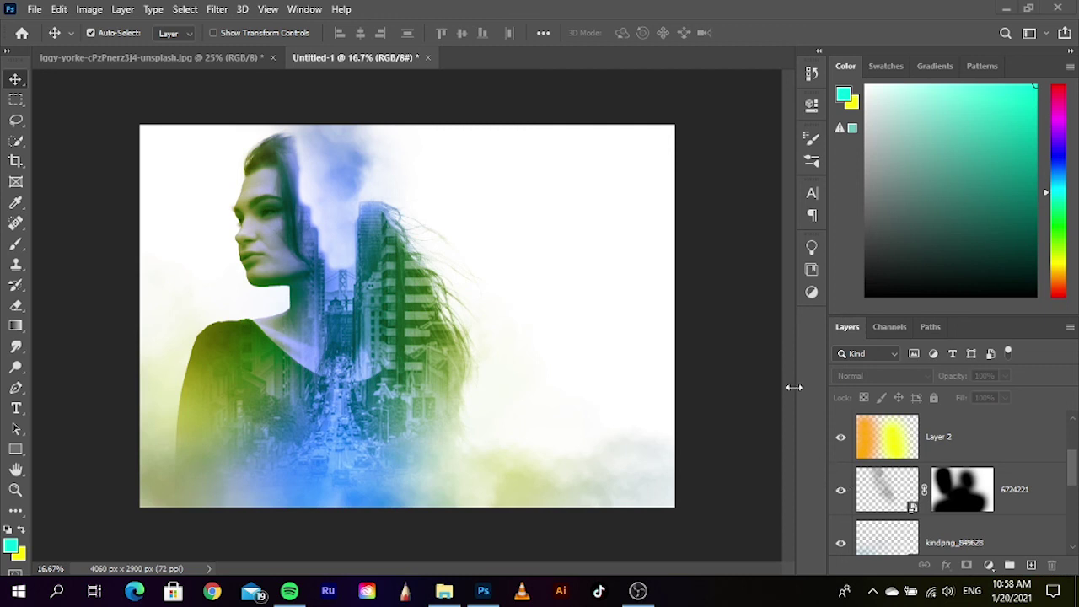
Save the image to the Desktop as JPEG 'double exposuore' at Quality 10 Maximum
{"action": "left_click", "coordinate": [34, 9]}
{"action": "left_click", "coordinate": [74, 203]}
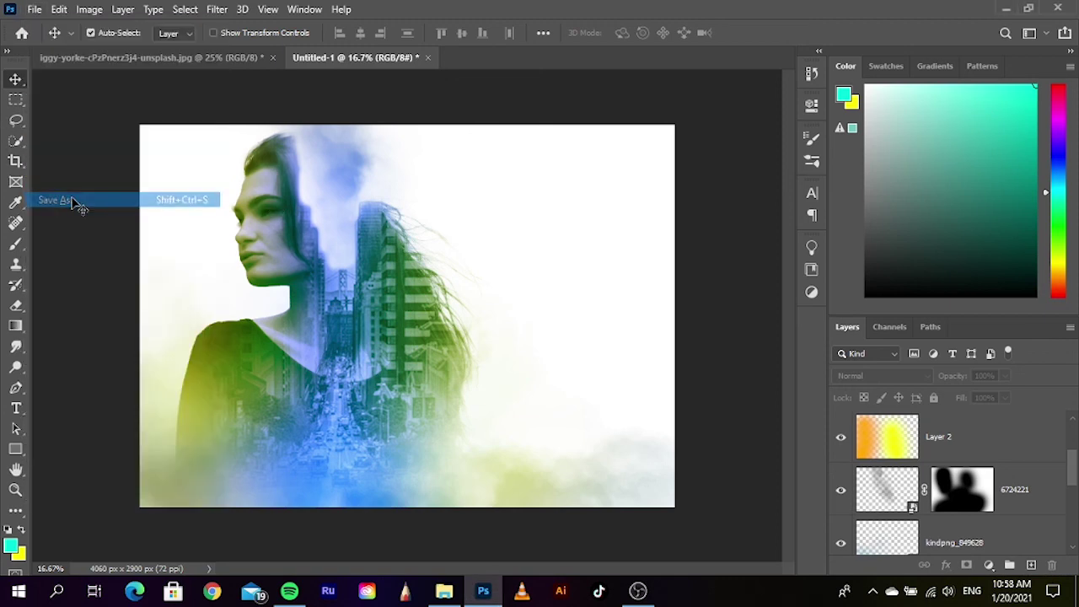
{"action": "left_click", "coordinate": [664, 435]}
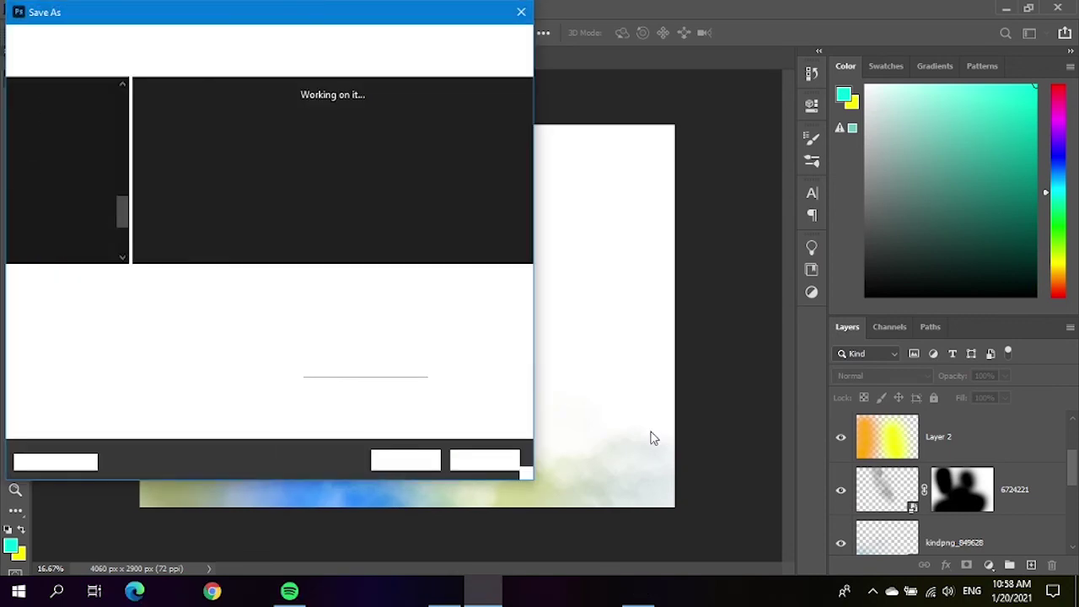
{"action": "key", "text": "BackSpace"}
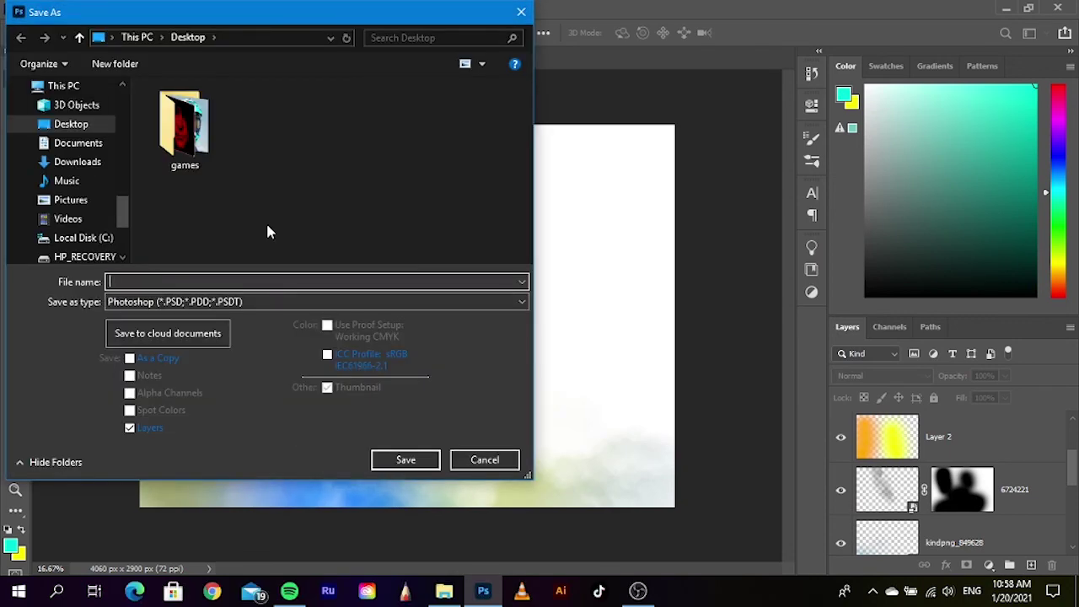
{"action": "type", "text": "double exposuore"}
{"action": "left_click", "coordinate": [357, 301]}
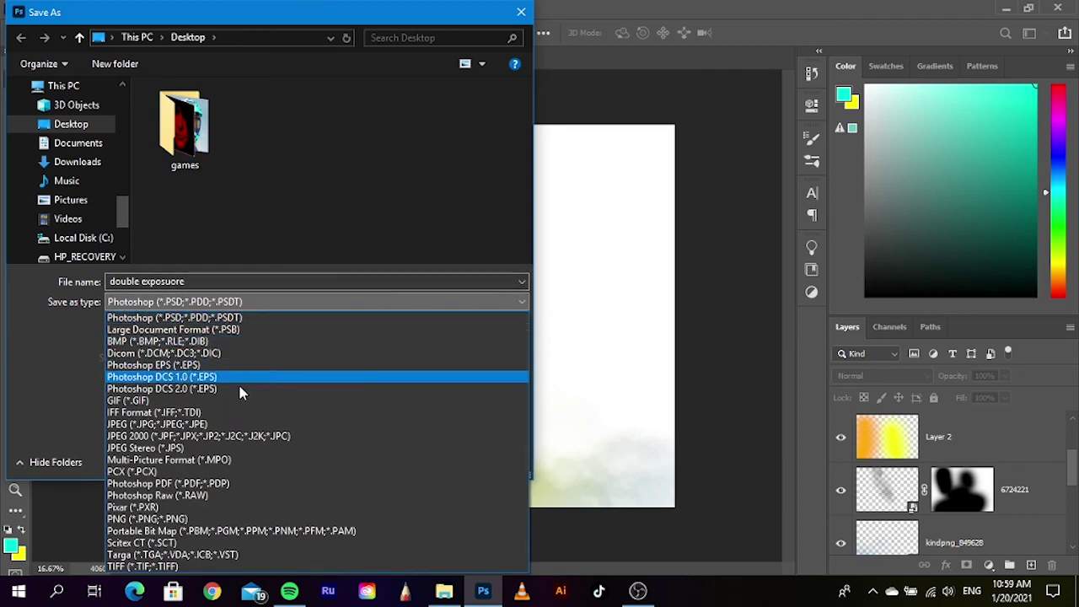
{"action": "left_click", "coordinate": [232, 424]}
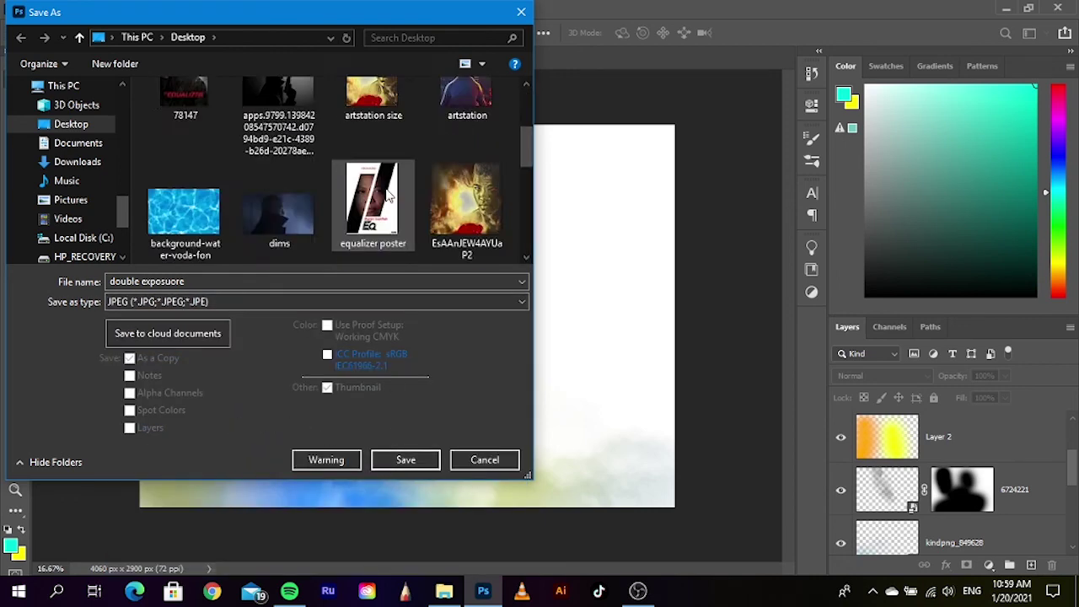
{"action": "scroll", "coordinate": [386, 195], "scroll_direction": "down", "scroll_amount": 5}
{"action": "left_click", "coordinate": [412, 466]}
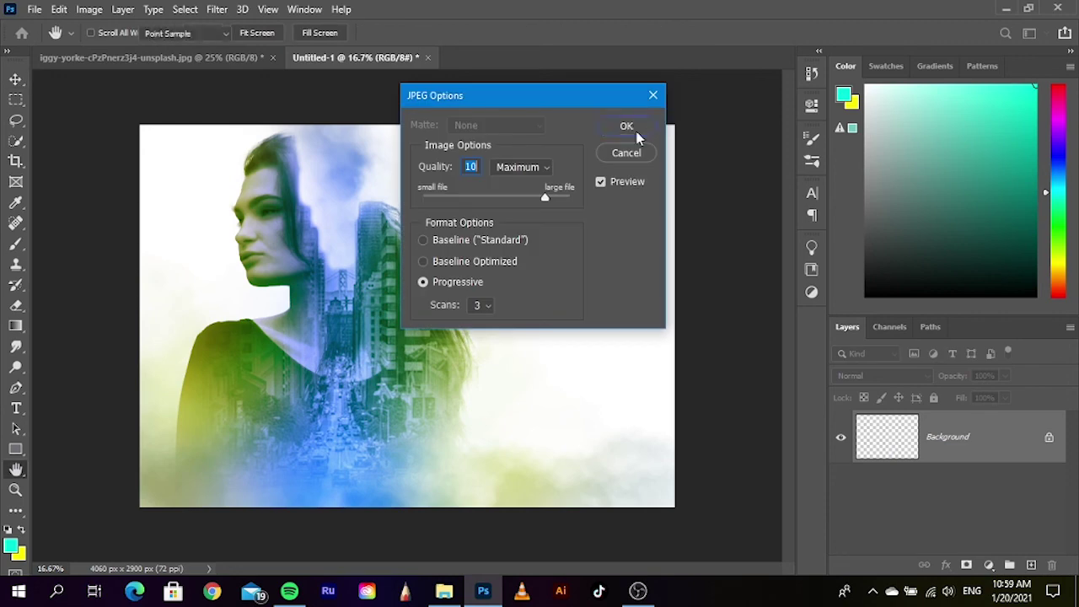
{"action": "left_click", "coordinate": [624, 126]}
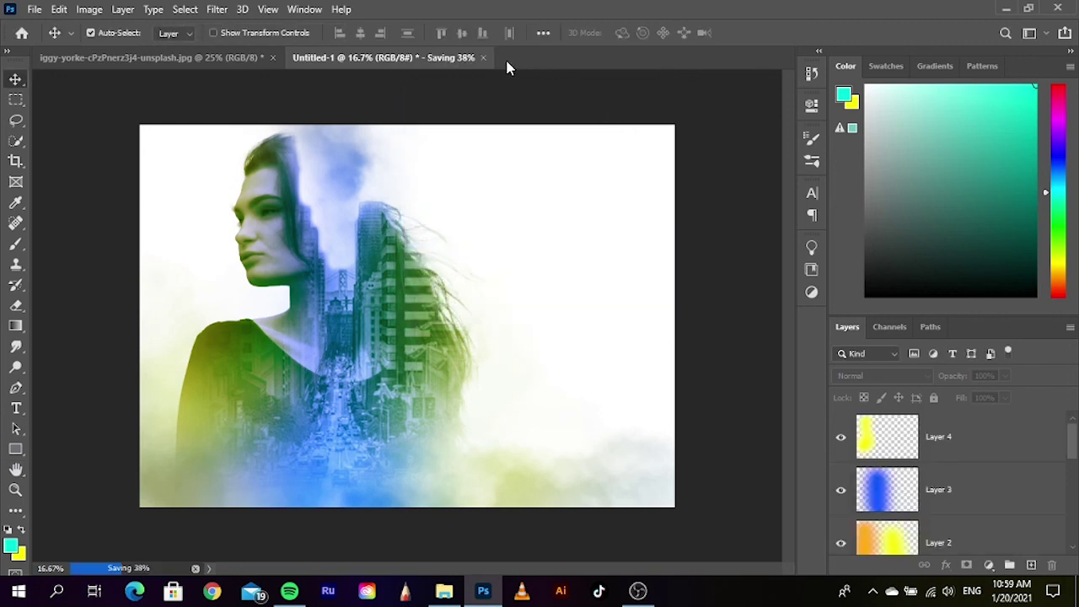
Close the iggy-yorke photo without saving, then minimize Photoshop and File Explorer
{"action": "left_click", "coordinate": [199, 59]}
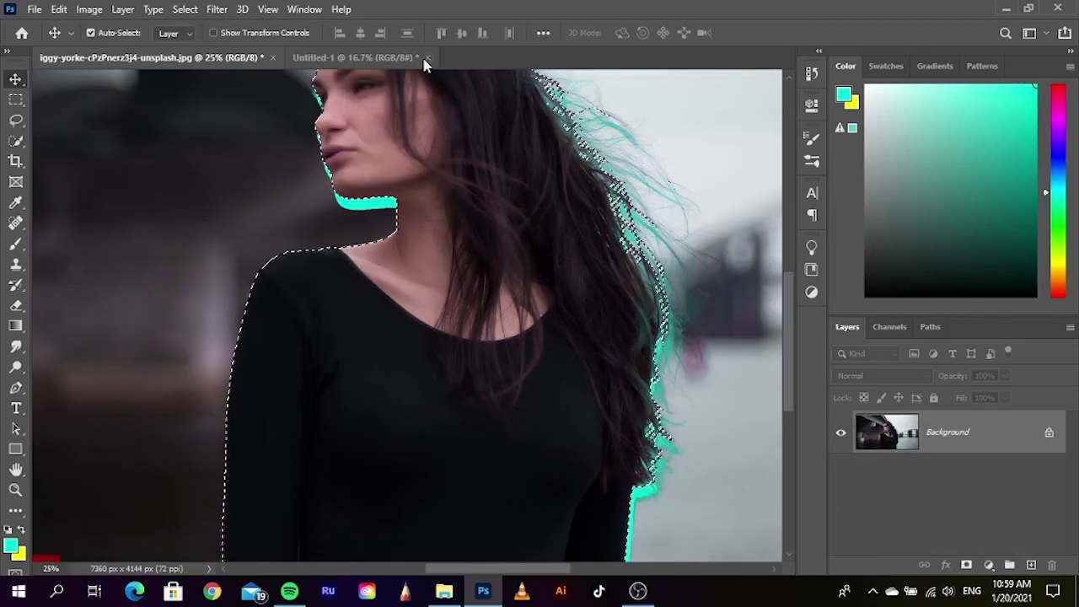
{"action": "left_click", "coordinate": [273, 58]}
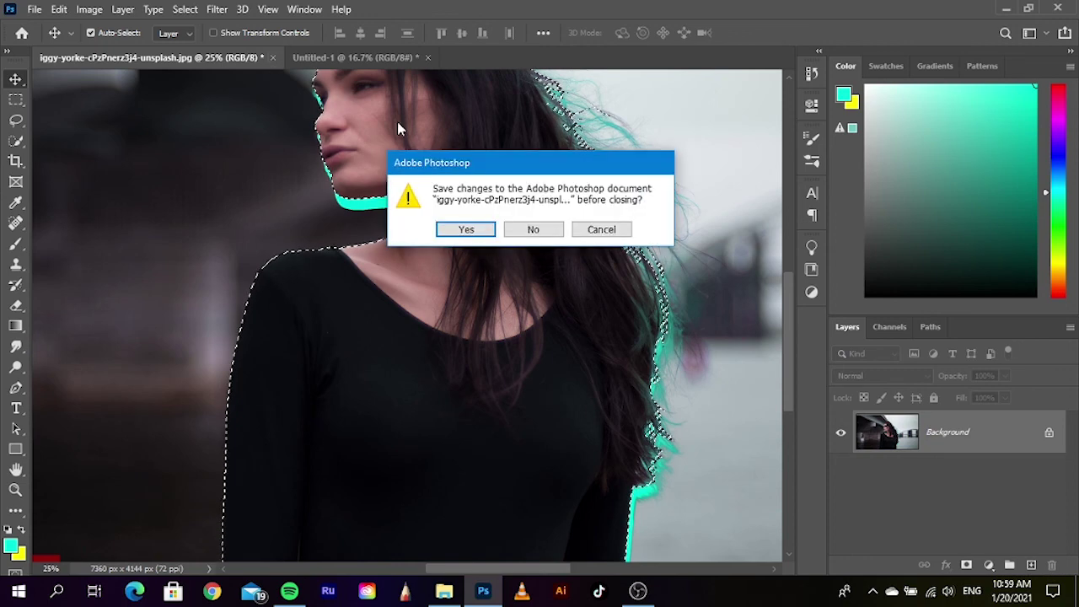
{"action": "left_click", "coordinate": [539, 229]}
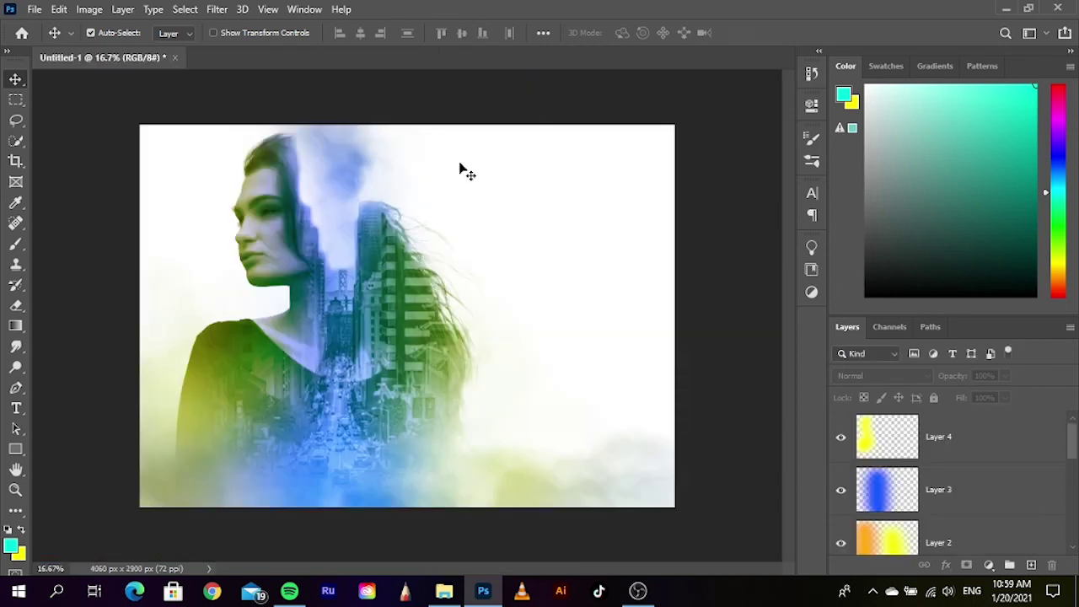
{"action": "left_click", "coordinate": [1005, 12]}
{"action": "left_click", "coordinate": [985, 9]}
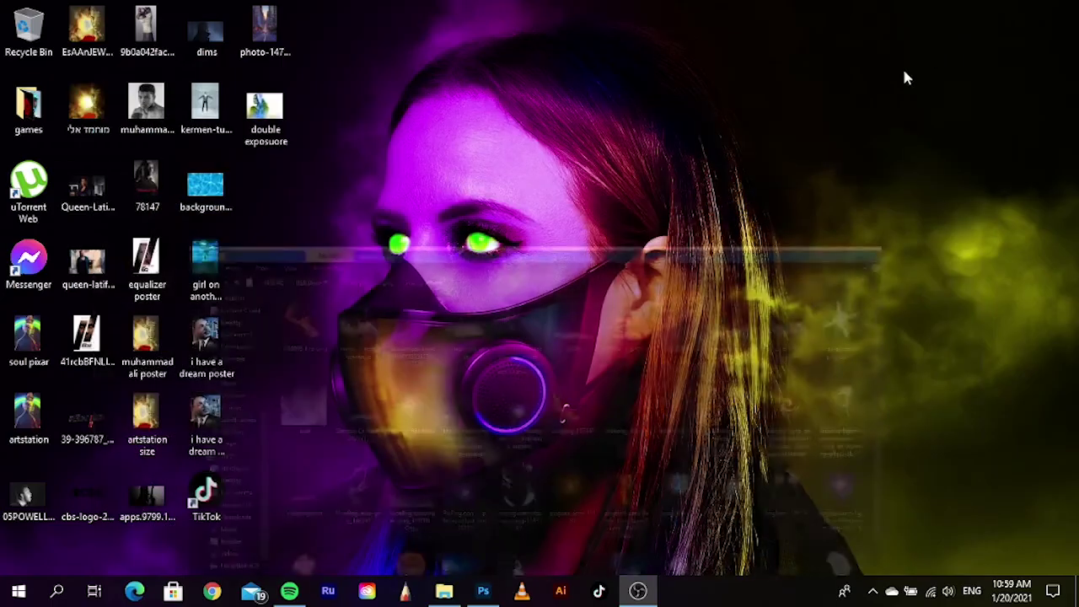